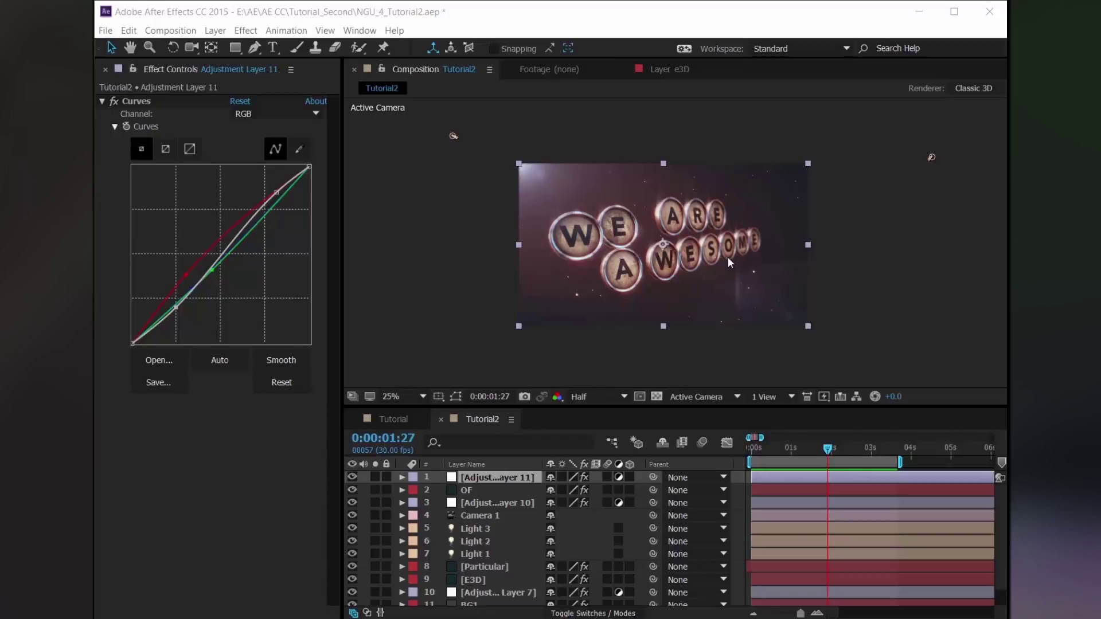
{"action": "mouse_move", "coordinate": [817, 451]}
{"action": "left_mouse_down"}
{"action": "mouse_move", "coordinate": [794, 455]}
{"action": "mouse_move", "coordinate": [872, 464]}
{"action": "mouse_move", "coordinate": [820, 450]}
{"action": "left_mouse_up"}
{"action": "left_click", "coordinate": [421, 418]}
{"action": "left_click", "coordinate": [490, 419]}
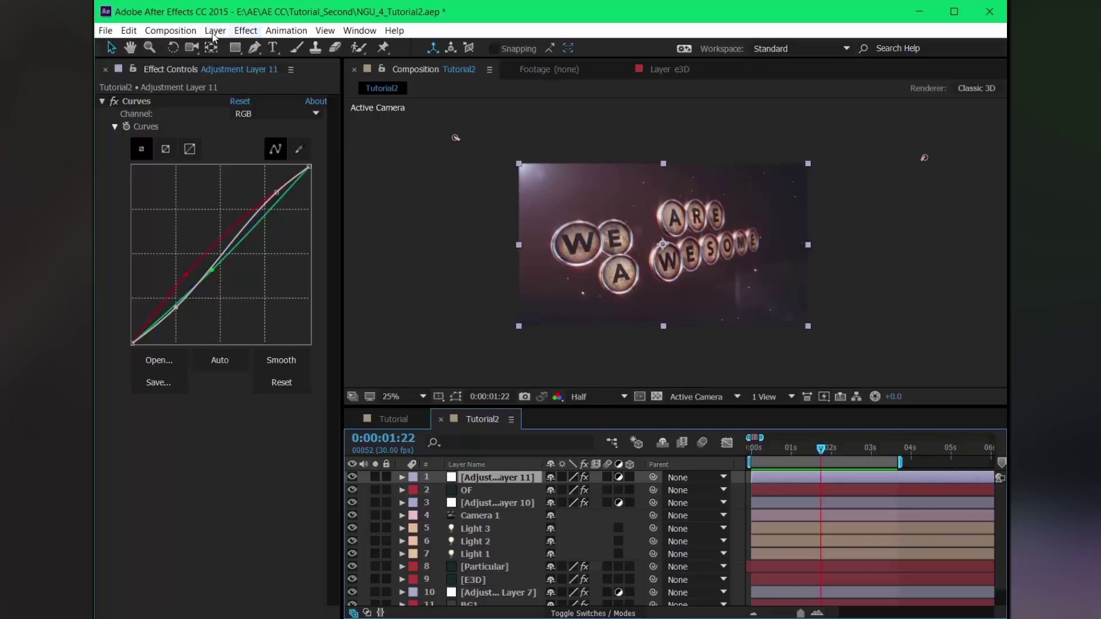
Create a new composition named Title with the default settings
{"action": "left_click", "coordinate": [171, 30]}
{"action": "left_click", "coordinate": [224, 50]}
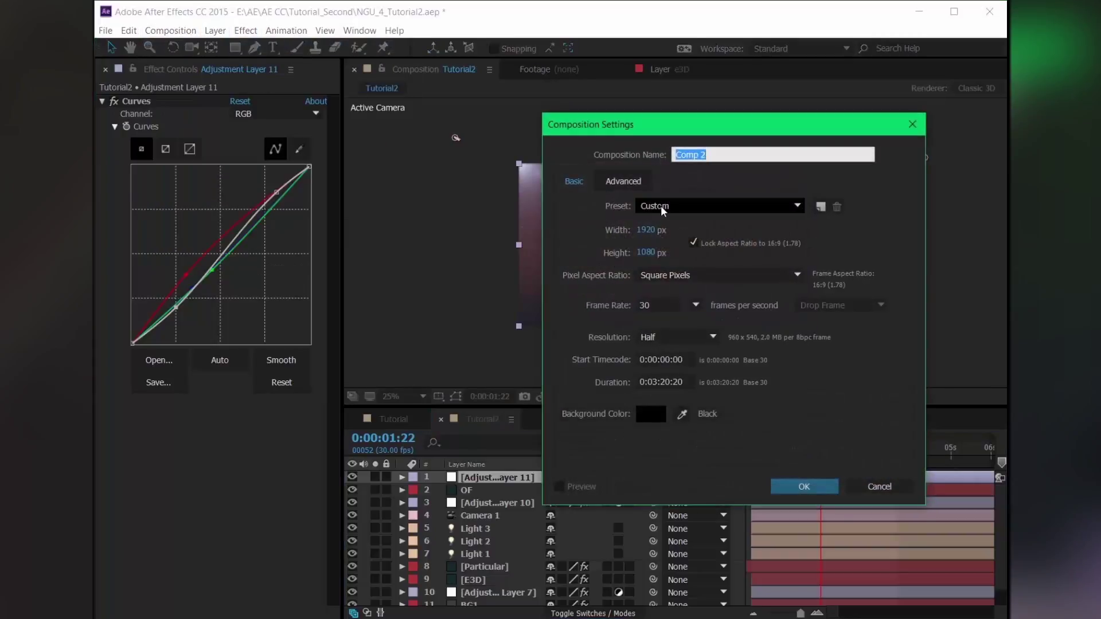
{"action": "type", "text": "Title"}
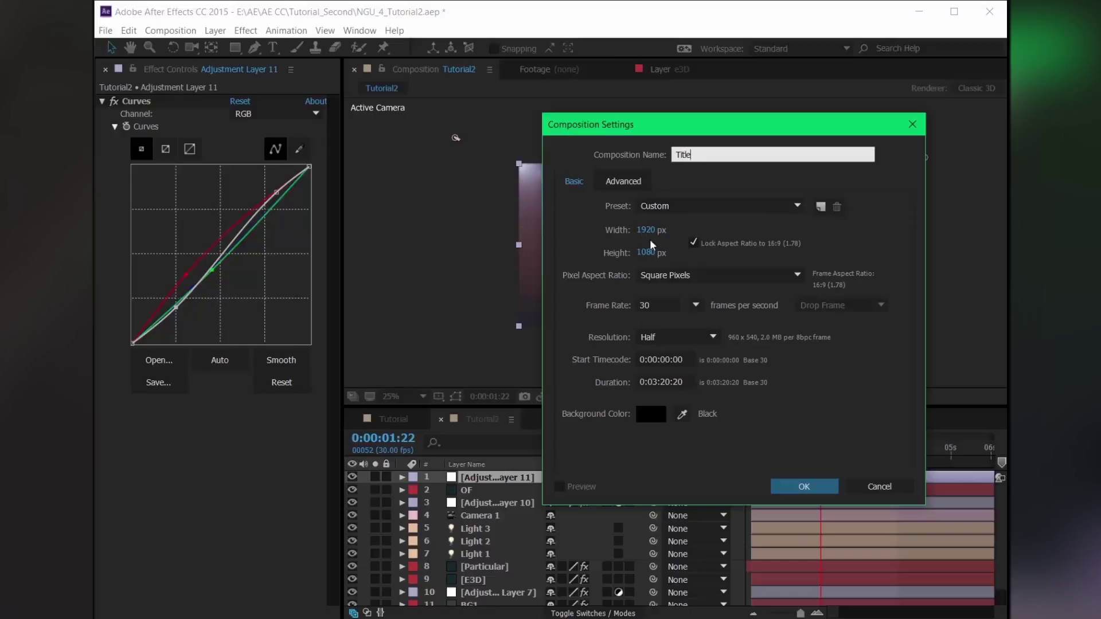
{"action": "left_click", "coordinate": [806, 483]}
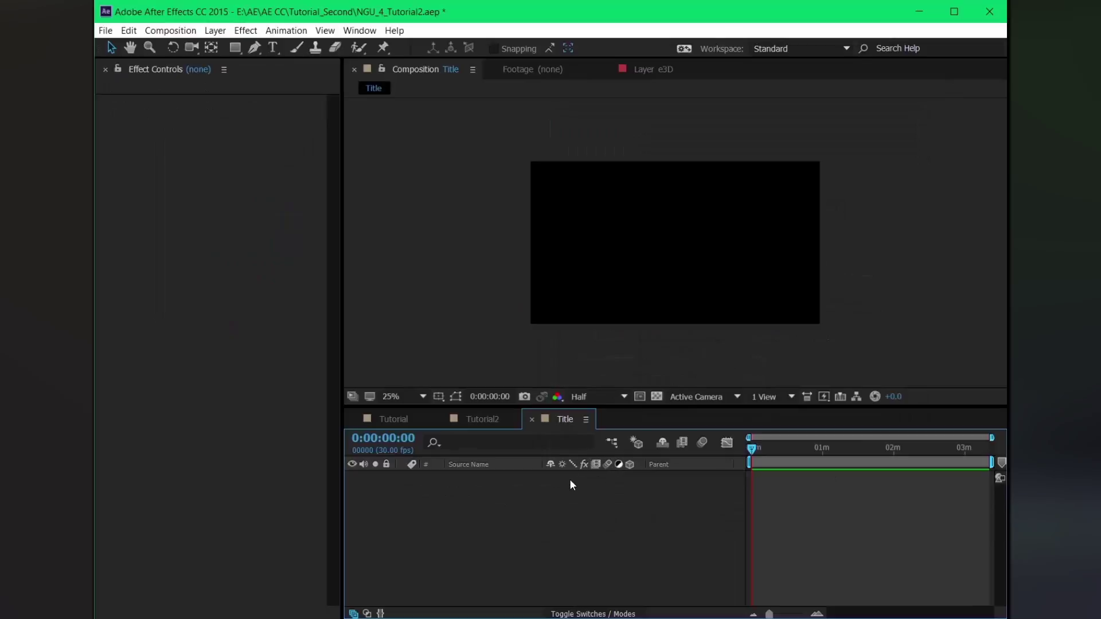
Add a dark royal blue solid named BG to the Title composition
{"action": "key", "text": "ctrl+y"}
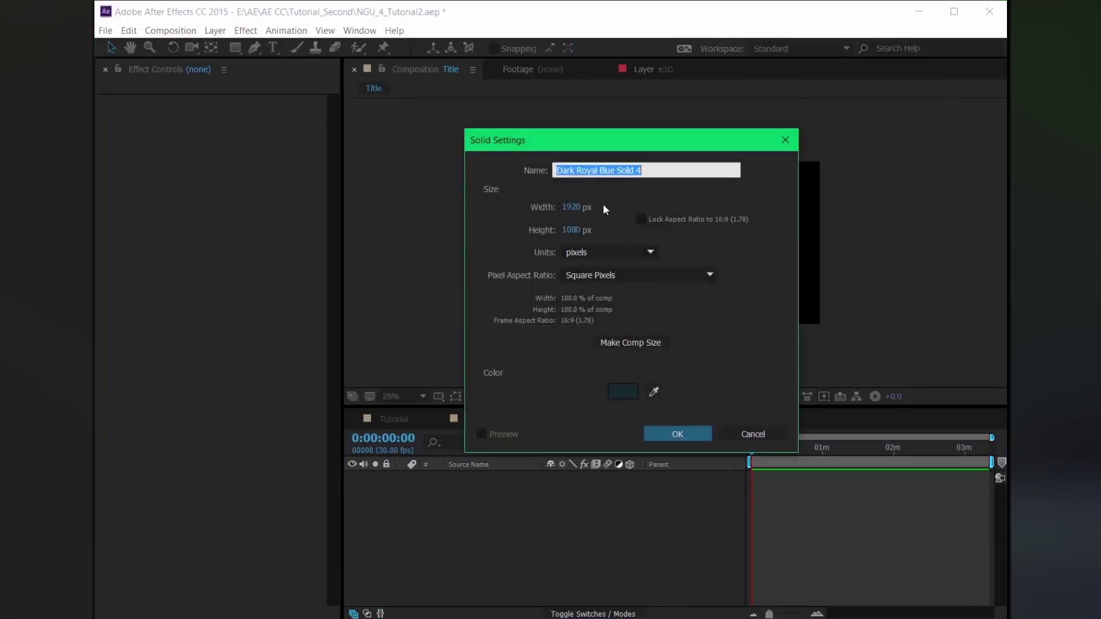
{"action": "left_click_drag", "start_coordinate": [597, 135], "coordinate": [722, 165]}
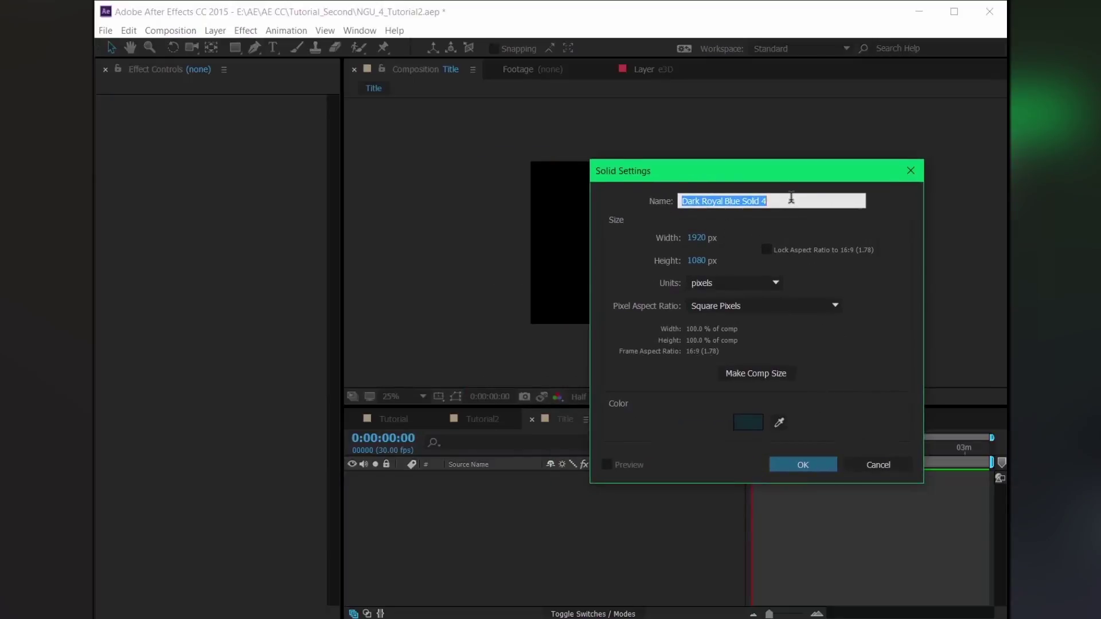
{"action": "type", "text": "BG"}
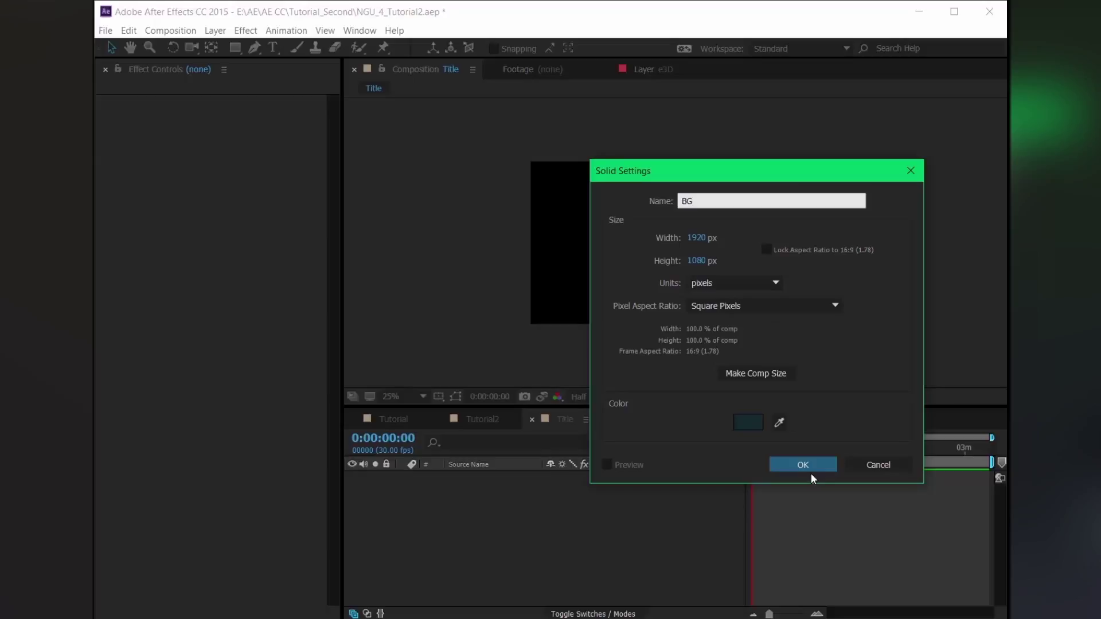
{"action": "left_click", "coordinate": [802, 462]}
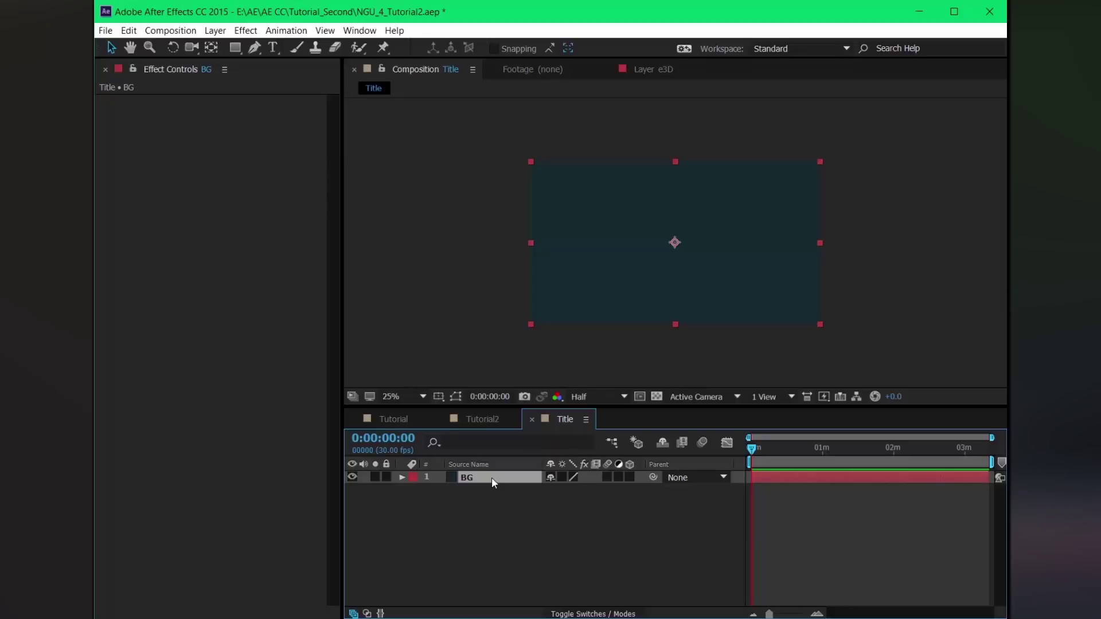
Add a second solid above BG in a lighter gray-blue, RGB 79, 100, 107
{"action": "key", "text": "ctrl+shift+y"}
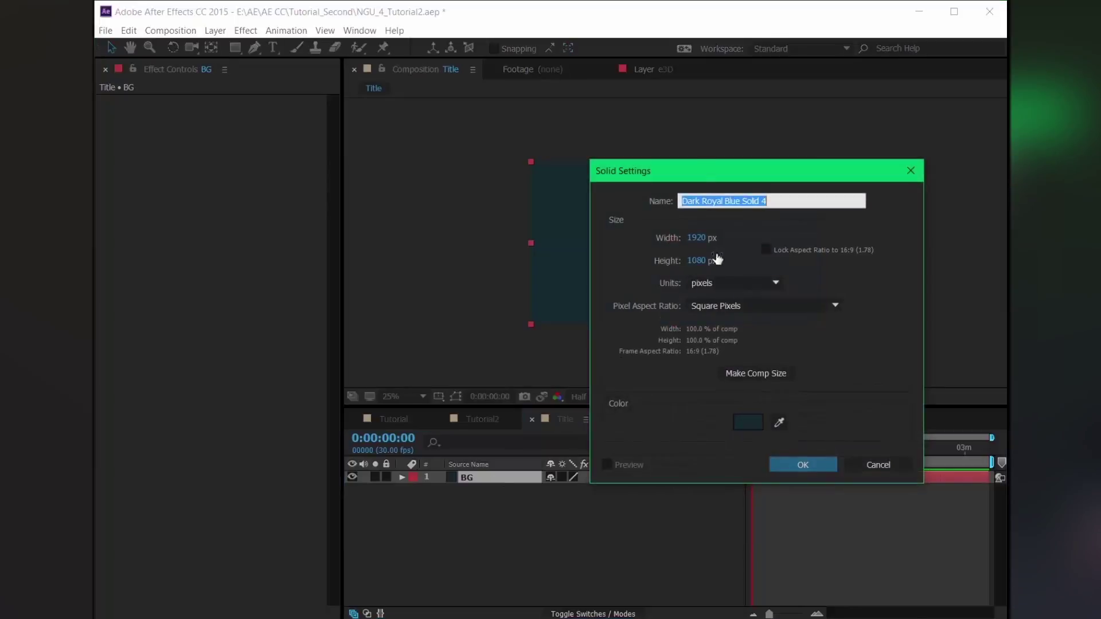
{"action": "left_click_drag", "start_coordinate": [692, 168], "coordinate": [704, 197]}
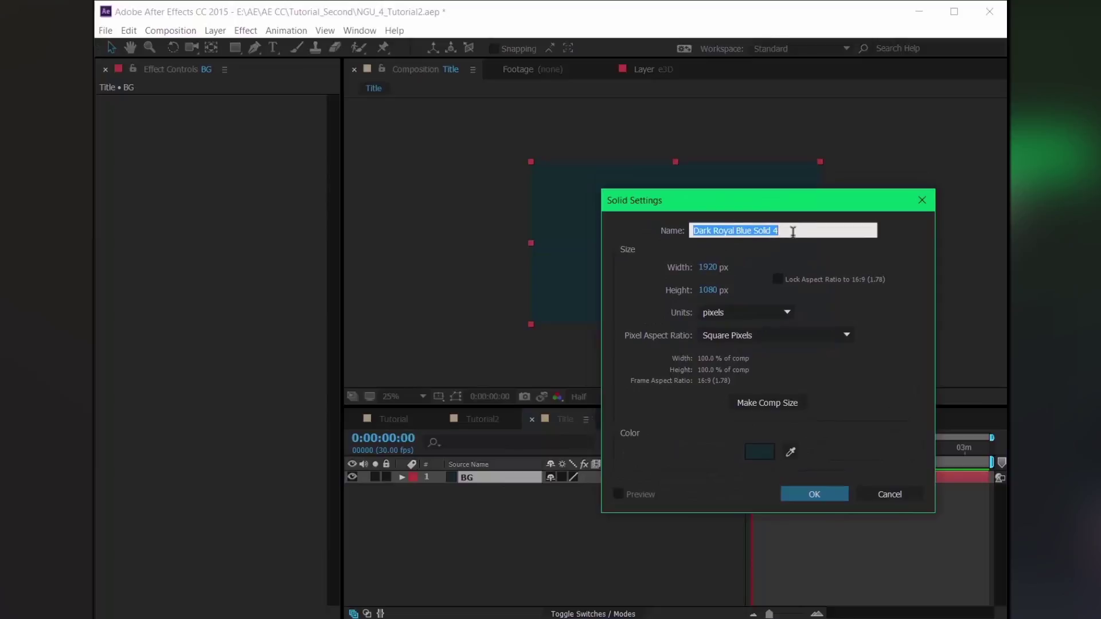
{"action": "left_click", "coordinate": [761, 455]}
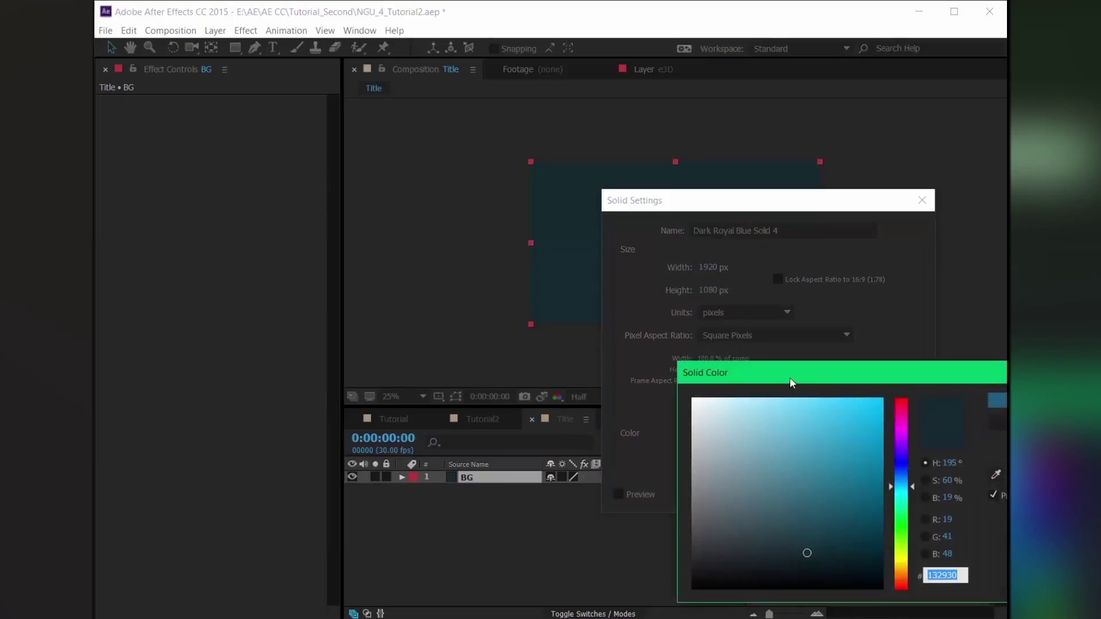
{"action": "left_click_drag", "start_coordinate": [790, 378], "coordinate": [813, 282]}
{"action": "mouse_move", "coordinate": [826, 463]}
{"action": "left_mouse_down"}
{"action": "mouse_move", "coordinate": [764, 442]}
{"action": "mouse_move", "coordinate": [768, 411]}
{"action": "left_mouse_up"}
{"action": "left_click", "coordinate": [997, 315]}
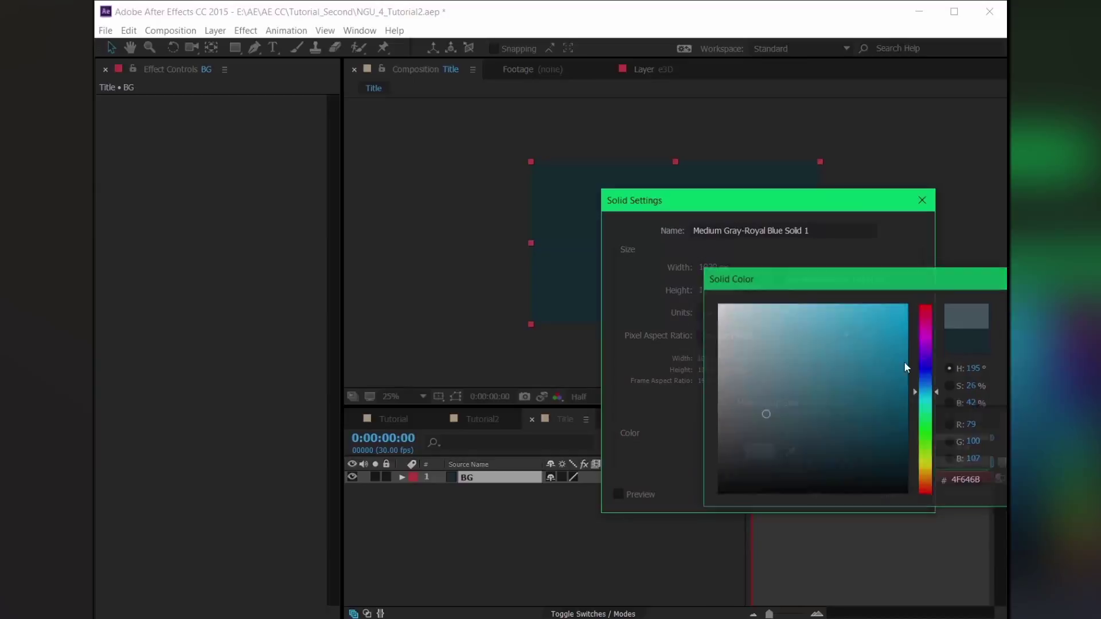
{"action": "left_click", "coordinate": [807, 490]}
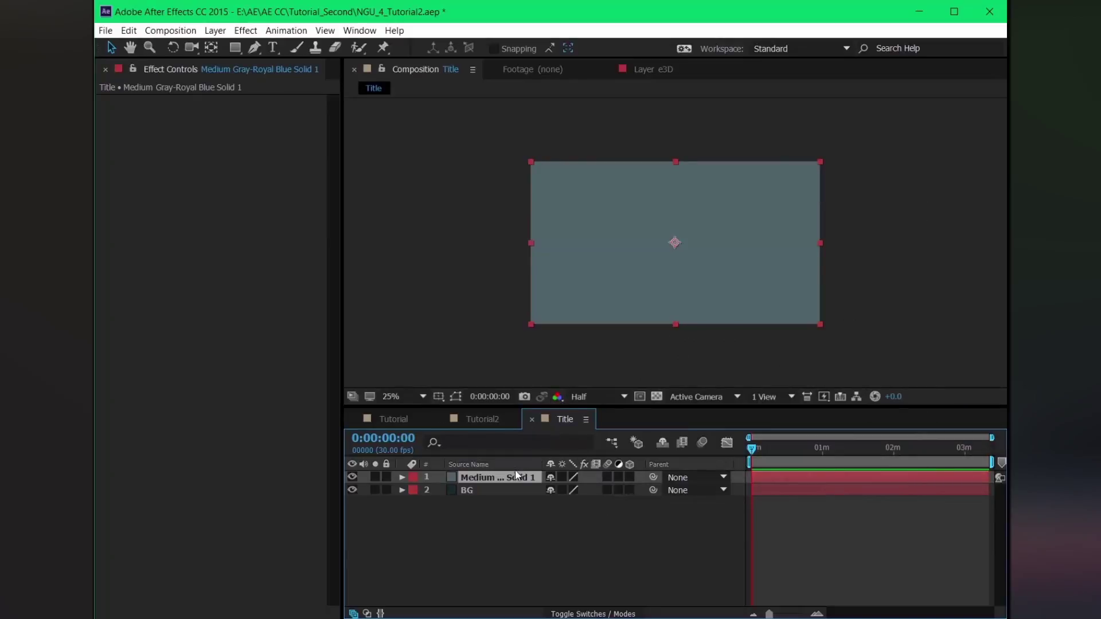
Add a full-layer elliptical mask to the lighter solid and set its mask feather to about 742 pixels
{"action": "left_click", "coordinate": [235, 48]}
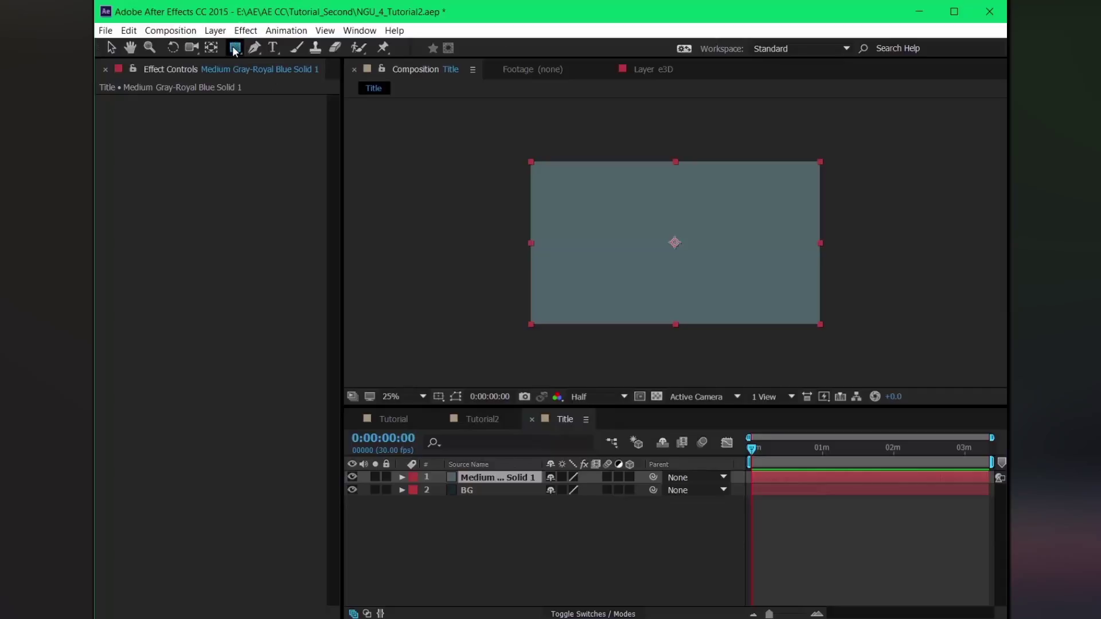
{"action": "left_click_drag", "start_coordinate": [235, 50], "coordinate": [289, 79]}
{"action": "double_click", "coordinate": [234, 47]}
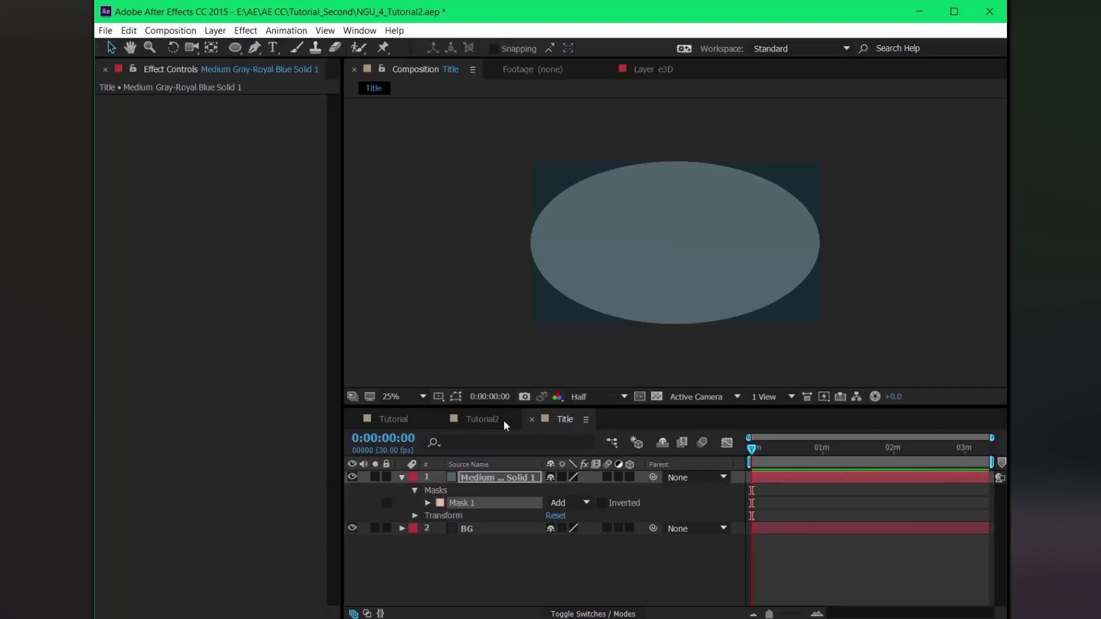
{"action": "key", "text": "f"}
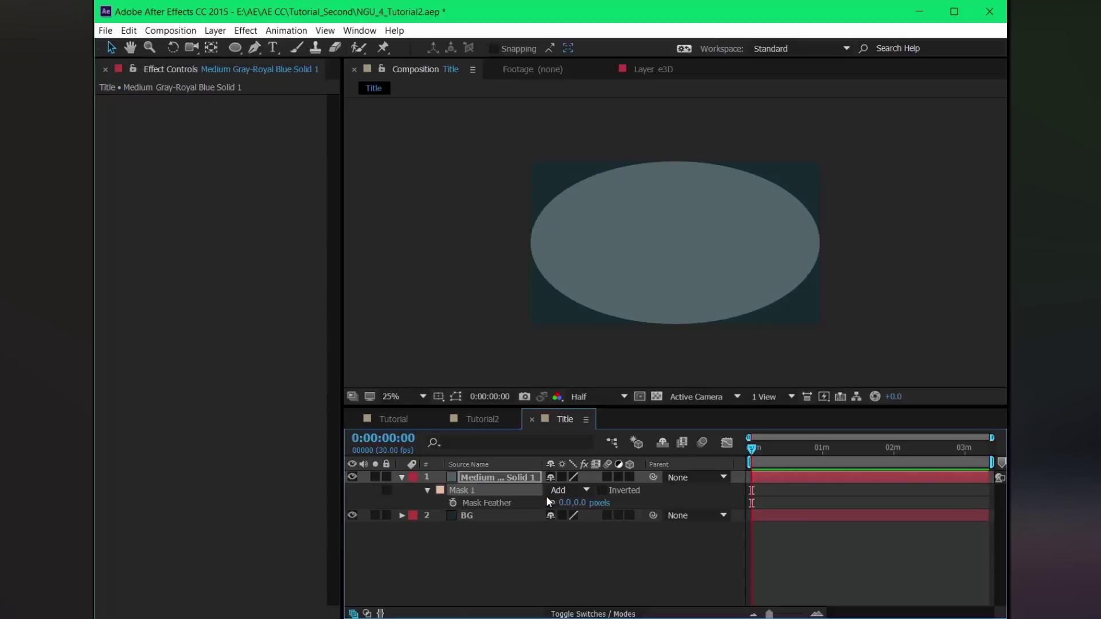
{"action": "left_click_drag", "start_coordinate": [572, 504], "coordinate": [1100, 522]}
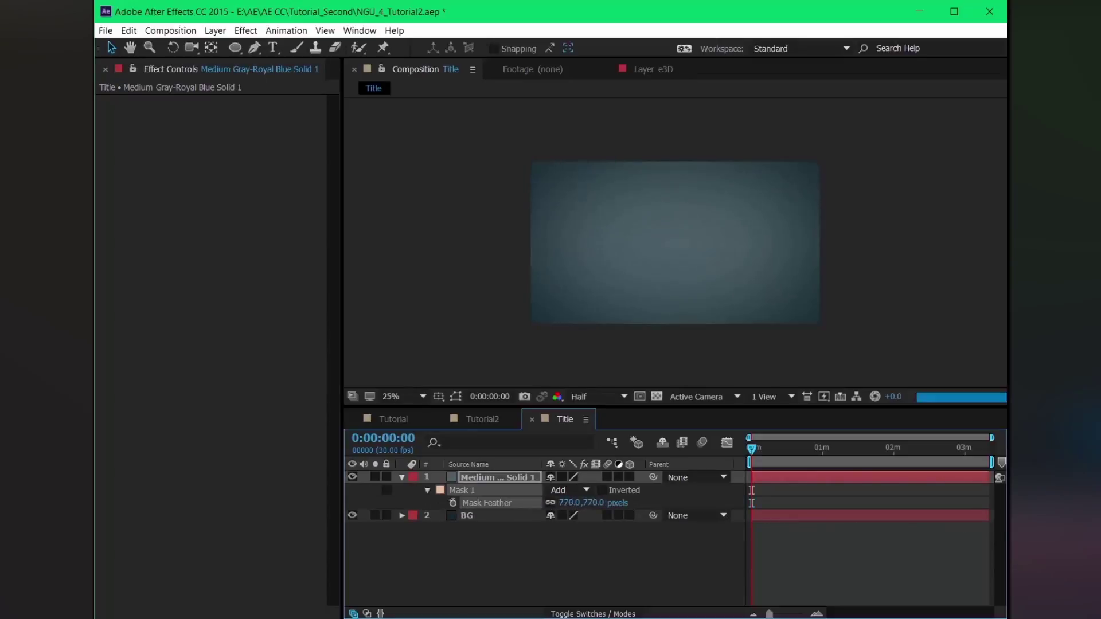
Set the elliptical mask's expansion to about -261 pixels and its feather to about 785 pixels
{"action": "left_click", "coordinate": [488, 476]}
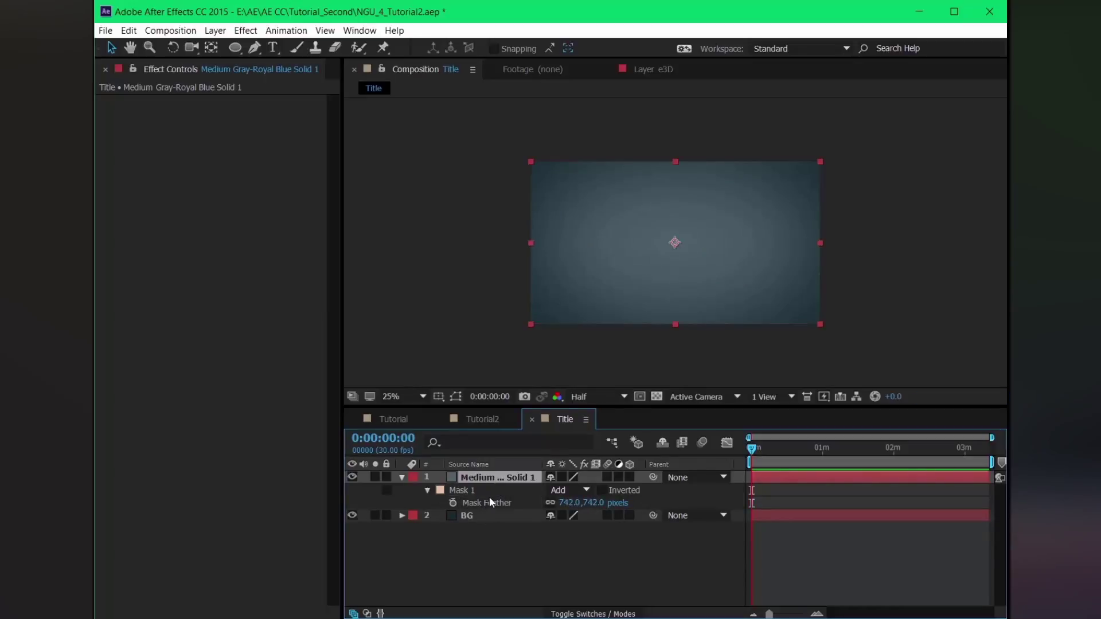
{"action": "key", "text": "m"}
{"action": "key", "text": "m"}
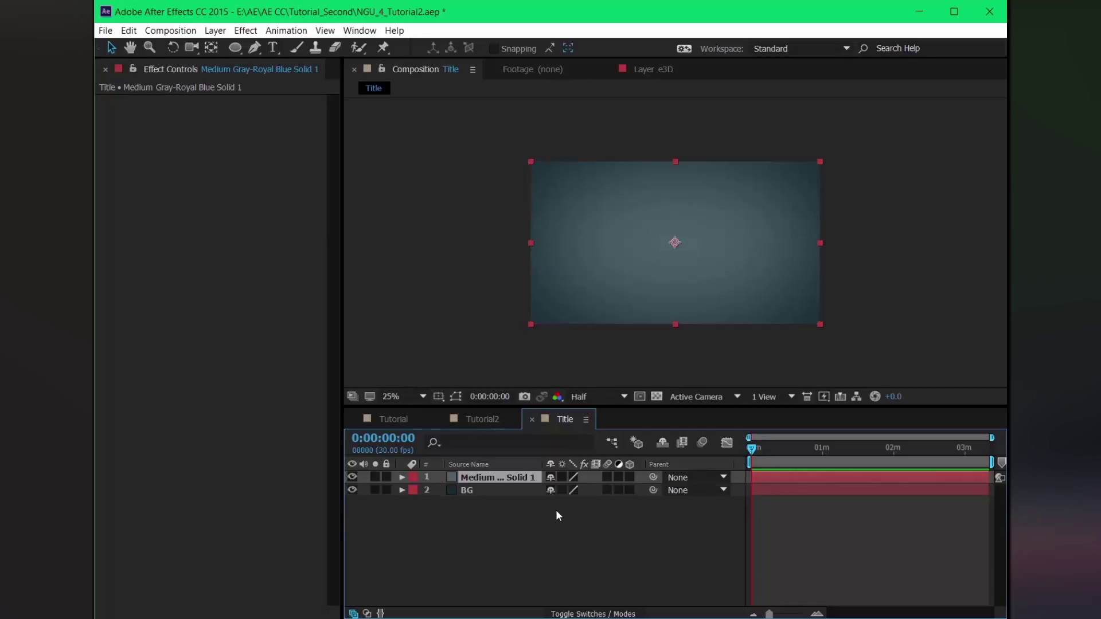
{"action": "key", "text": "m"}
{"action": "key", "text": "m"}
{"action": "key", "text": "m"}
{"action": "left_click_drag", "start_coordinate": [554, 545], "coordinate": [340, 527]}
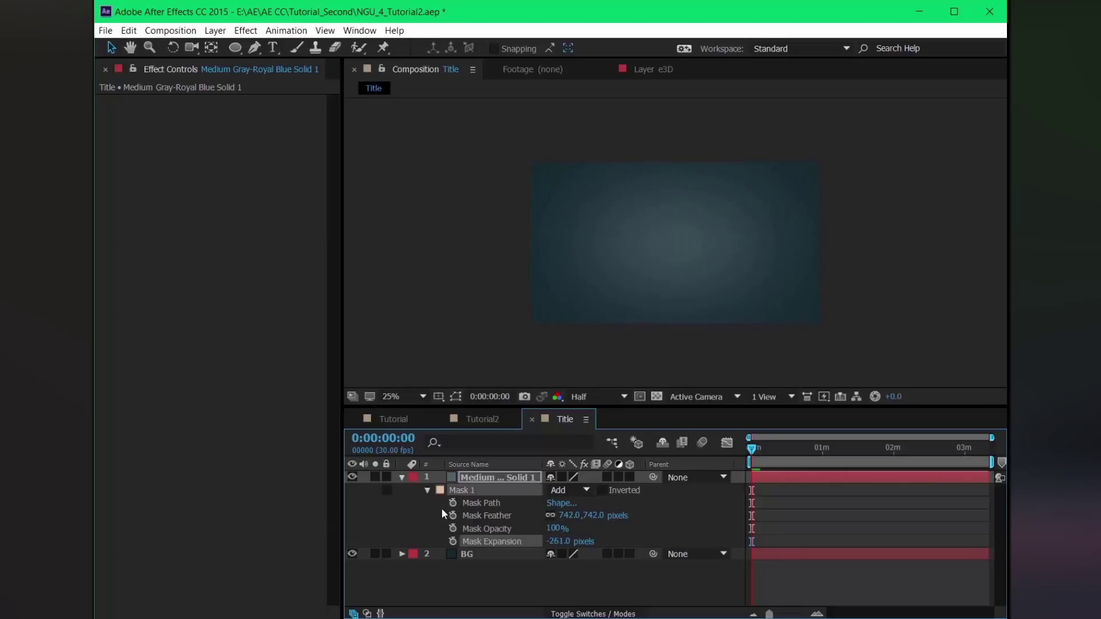
{"action": "left_click_drag", "start_coordinate": [560, 515], "coordinate": [609, 513]}
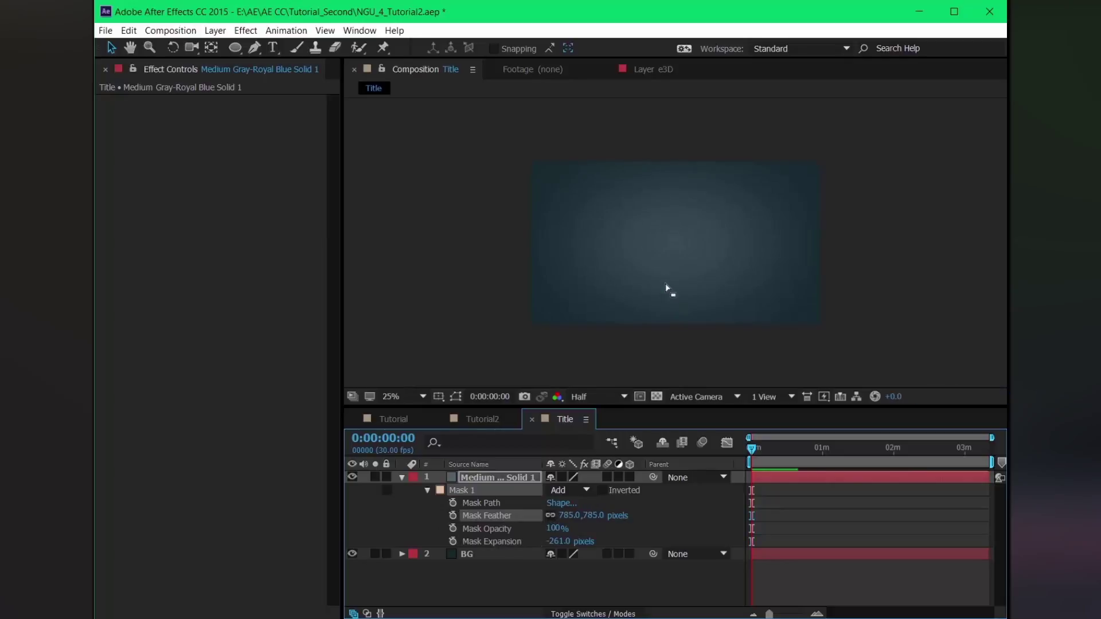
{"action": "scroll", "coordinate": [665, 284], "scroll_direction": "up", "scroll_amount": 2}
{"action": "scroll", "coordinate": [665, 283], "scroll_direction": "down", "scroll_amount": 2}
{"action": "left_click_drag", "start_coordinate": [639, 253], "coordinate": [720, 284]}
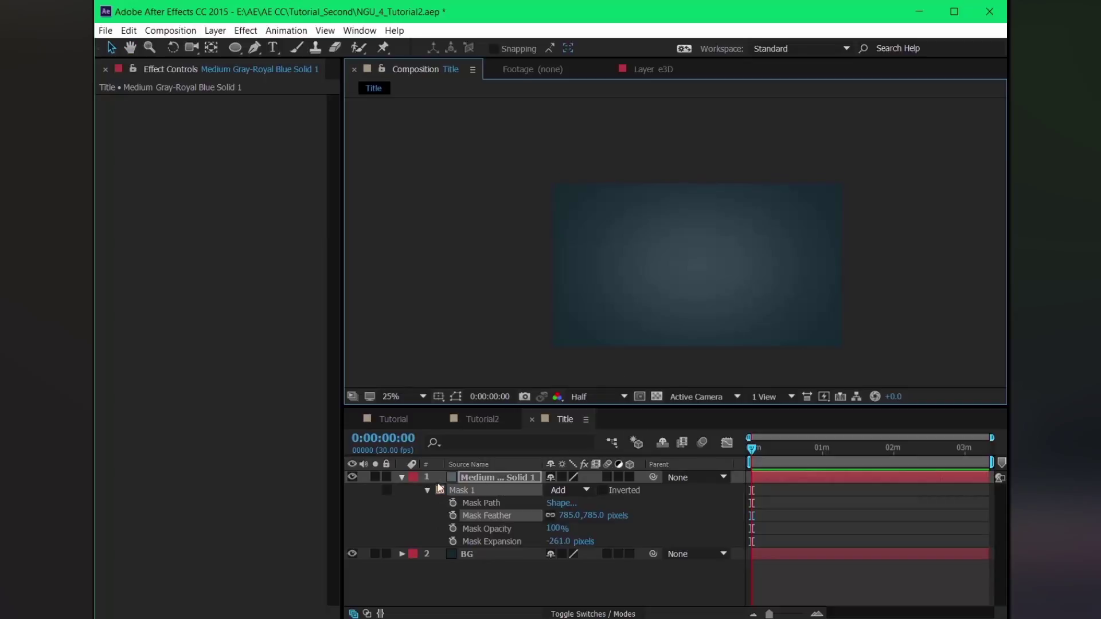
Collapse the masked solid's properties and rename the layer BG2
{"action": "left_click", "coordinate": [401, 478]}
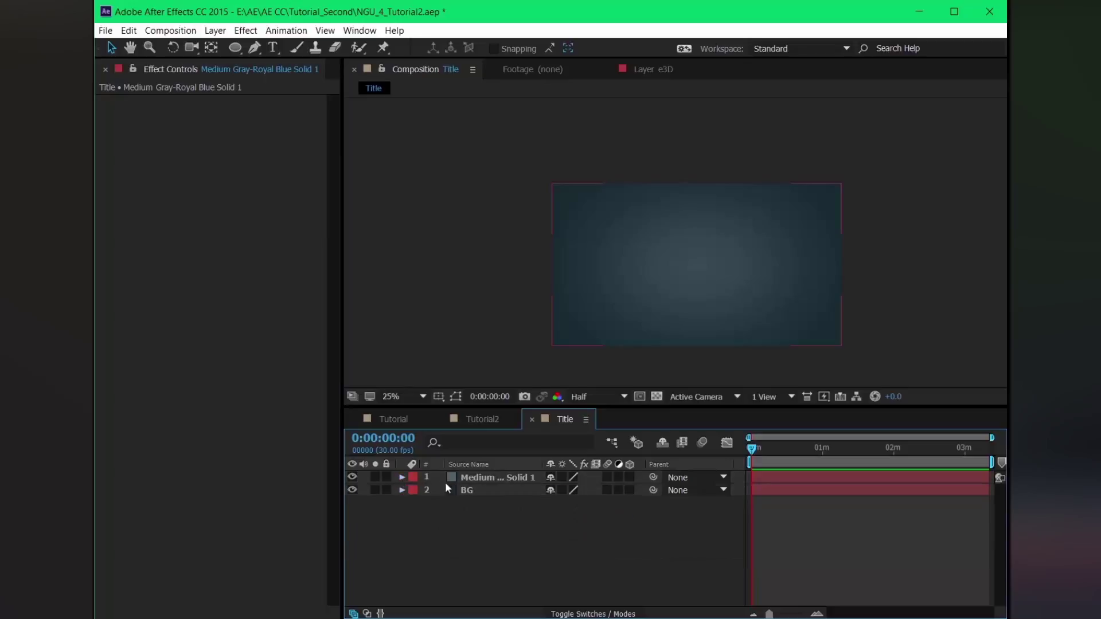
{"action": "left_click", "coordinate": [484, 479]}
{"action": "key", "text": "Return"}
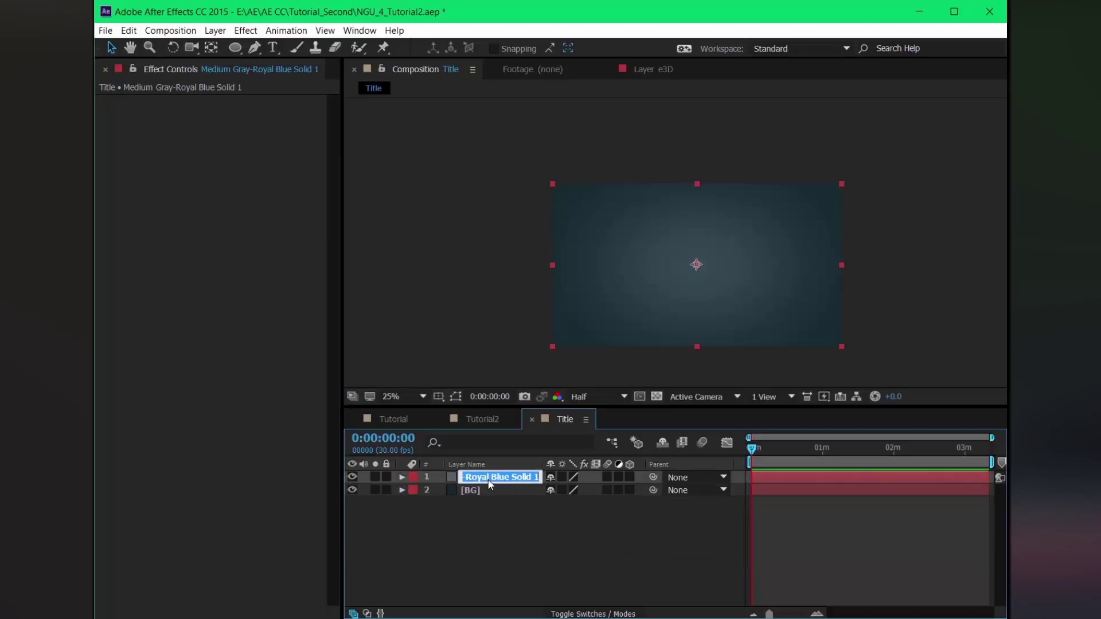
{"action": "type", "text": "BG2"}
{"action": "key", "text": "Return"}
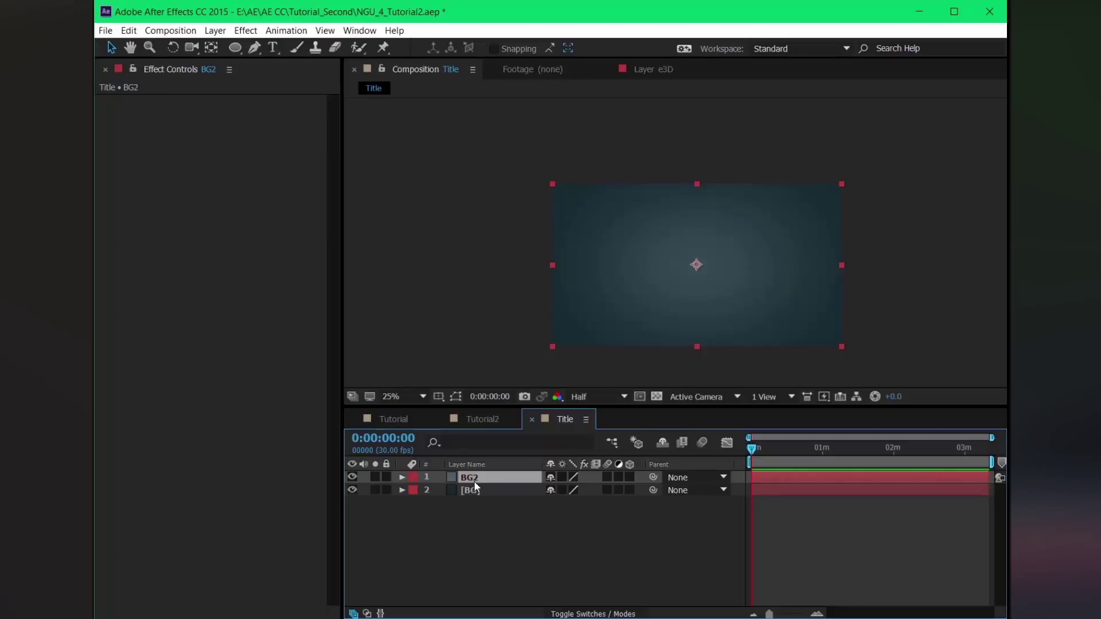
Add a new solid named E3D above BG2
{"action": "key", "text": "ctrl+y"}
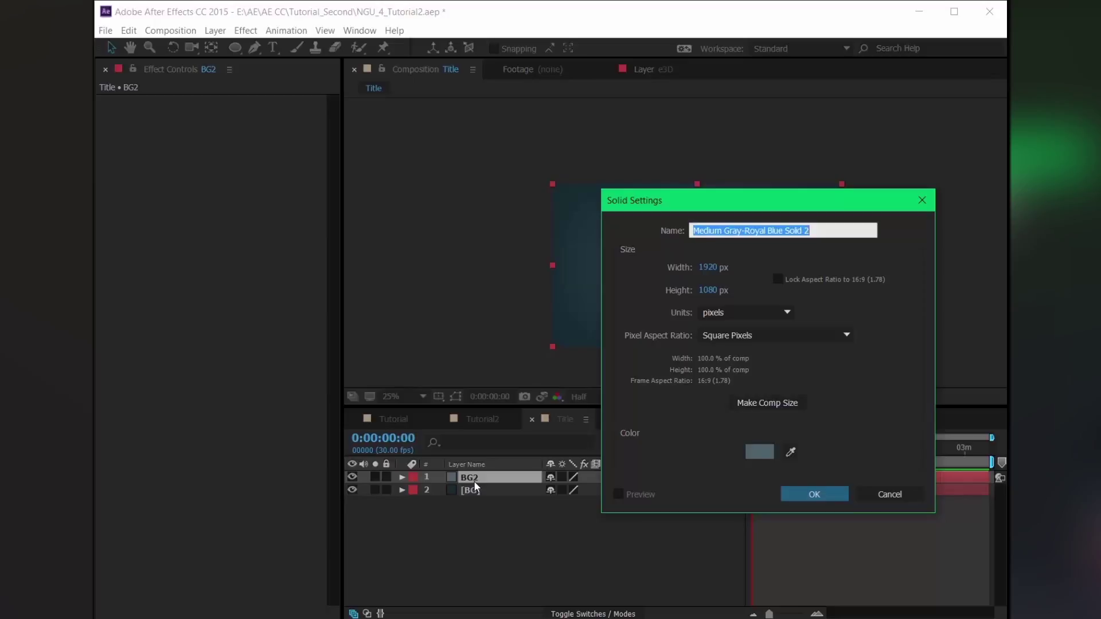
{"action": "type", "text": "E3D"}
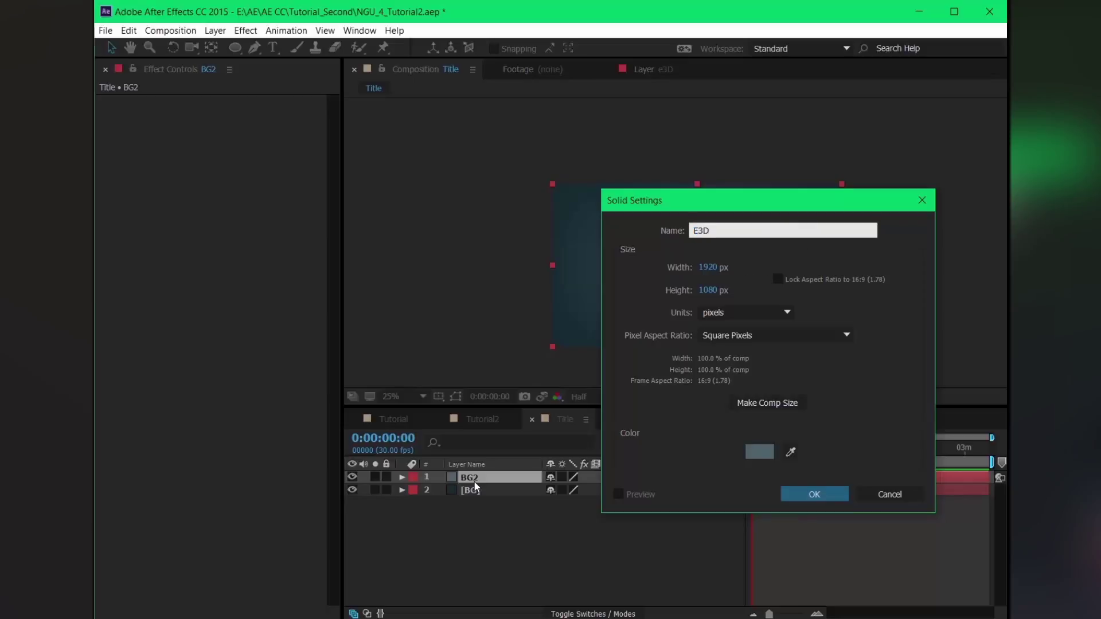
{"action": "key", "text": "Return"}
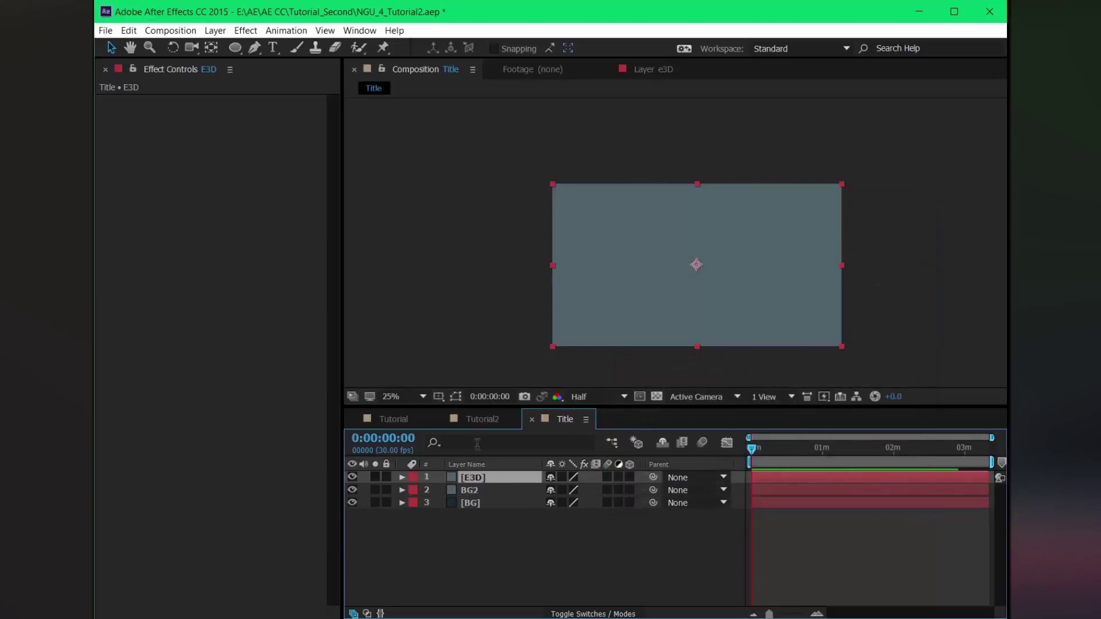
Apply the Element effect to the E3D layer and open its Scene Setup
{"action": "key", "text": "ctrl+space"}
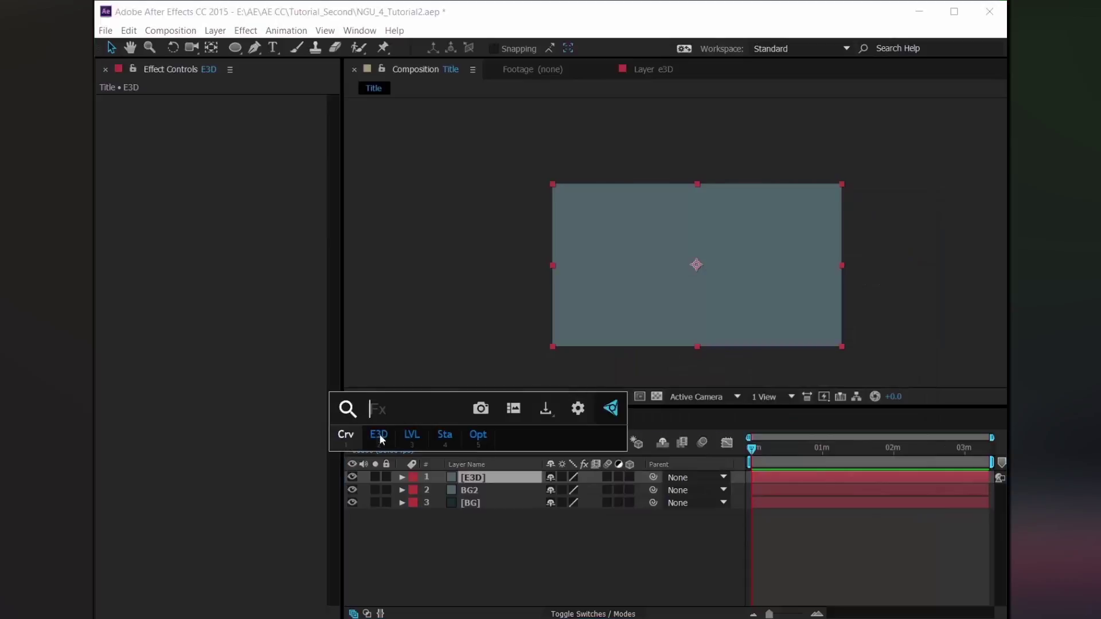
{"action": "left_click", "coordinate": [381, 440]}
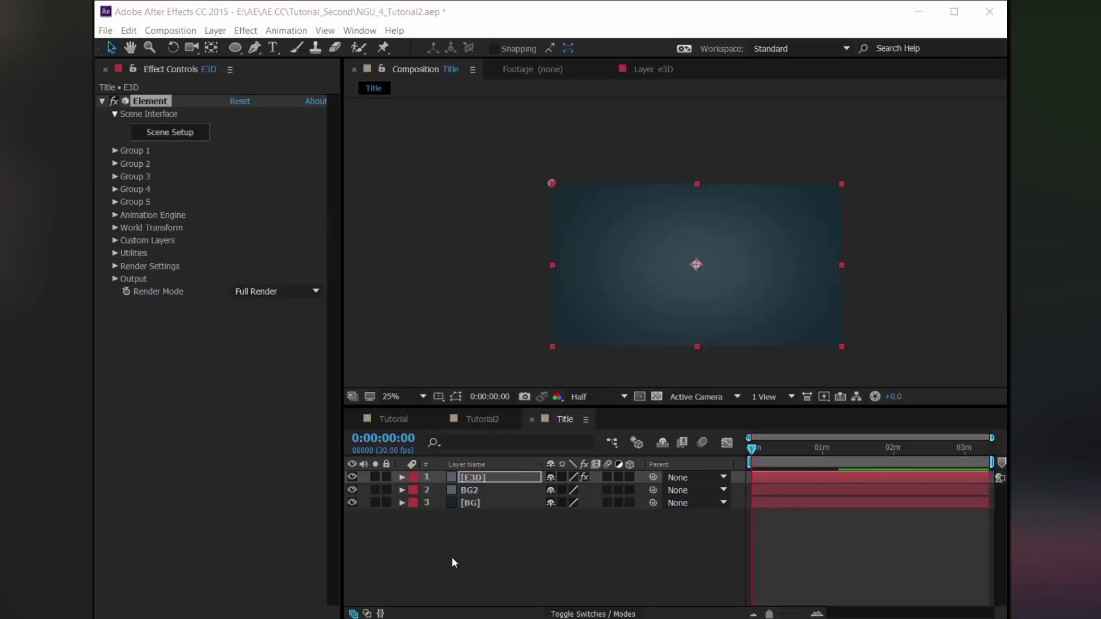
{"action": "left_click", "coordinate": [181, 134]}
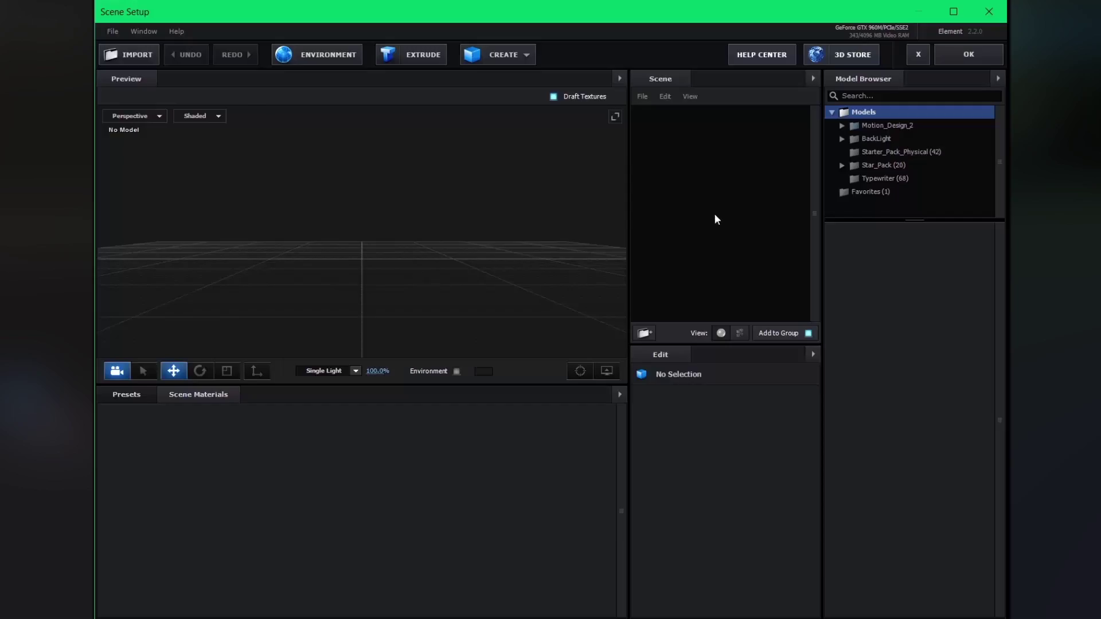
Add the W_Key model from the Typewriter collection to the scene
{"action": "left_click", "coordinate": [883, 181]}
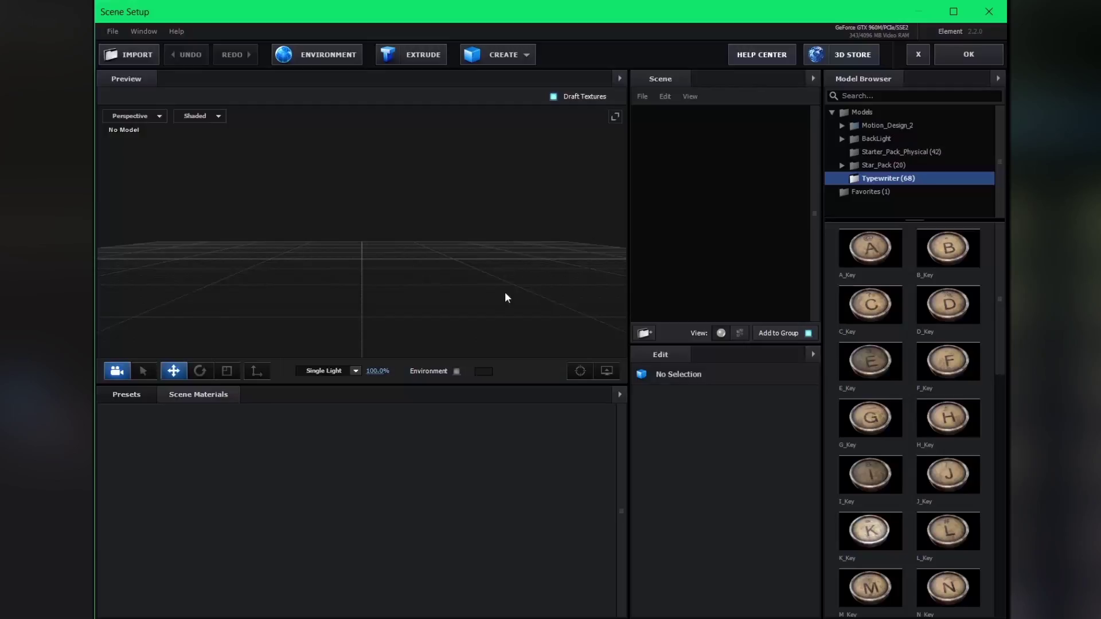
{"action": "mouse_move", "coordinate": [480, 264]}
{"action": "left_mouse_down"}
{"action": "mouse_move", "coordinate": [501, 276]}
{"action": "mouse_move", "coordinate": [474, 268]}
{"action": "mouse_move", "coordinate": [491, 265]}
{"action": "left_mouse_up"}
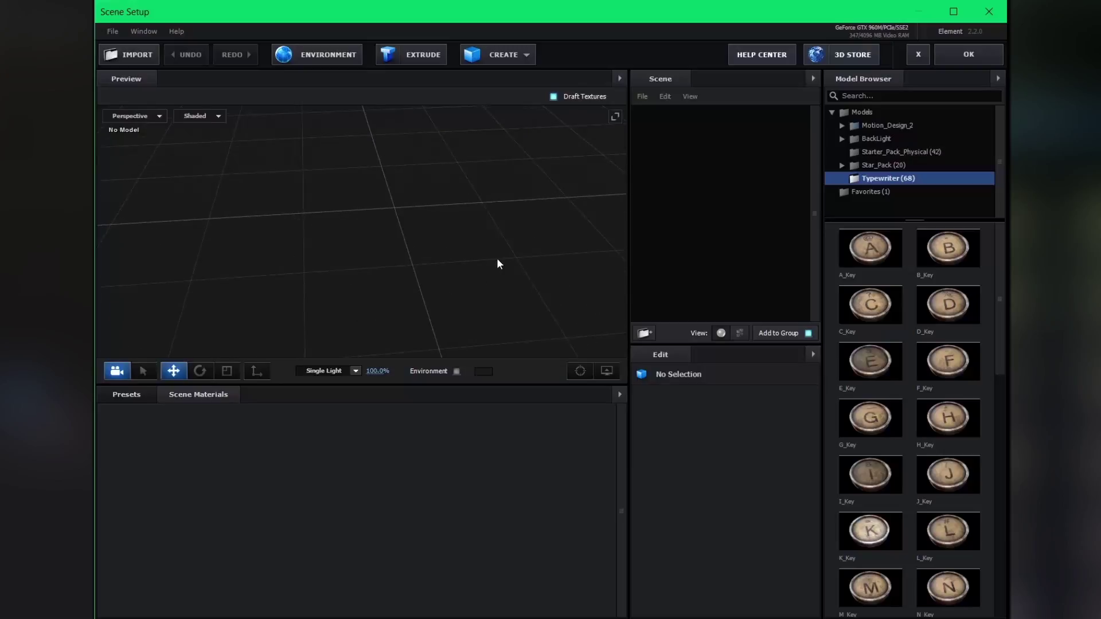
{"action": "scroll", "coordinate": [883, 401], "scroll_direction": "down", "scroll_amount": 5}
{"action": "left_click", "coordinate": [870, 491]}
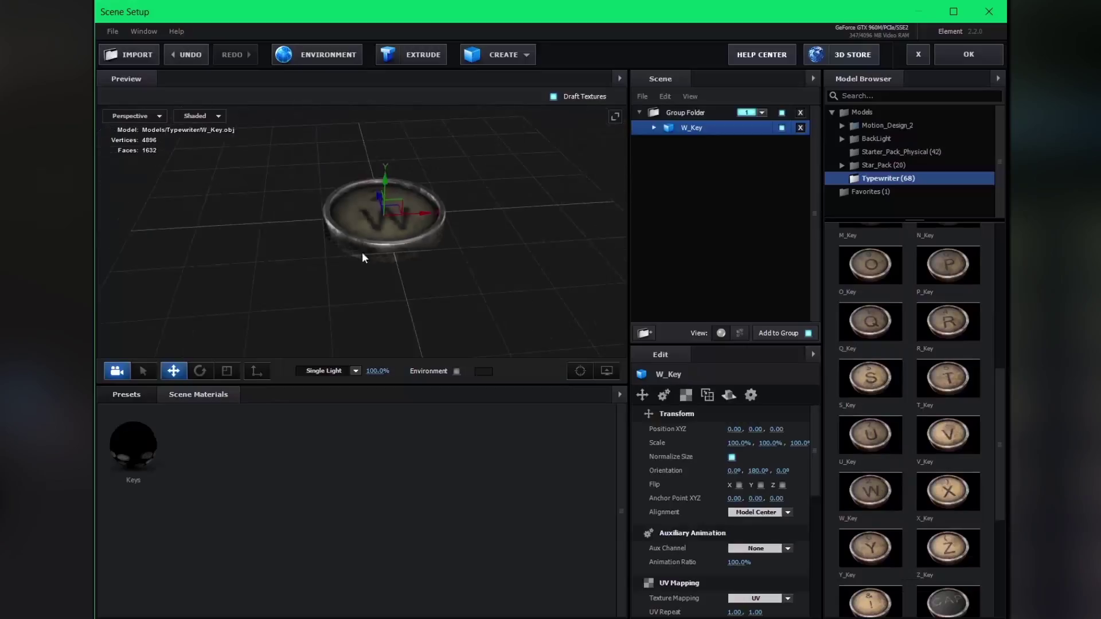
Add the E_Key model and arrange the W and E keys side by side along the X axis
{"action": "scroll", "coordinate": [891, 338], "scroll_direction": "up", "scroll_amount": 5}
{"action": "left_click", "coordinate": [889, 336]}
{"action": "left_click_drag", "start_coordinate": [420, 216], "coordinate": [243, 234]}
{"action": "left_click", "coordinate": [697, 142], "text": "shift"}
Add the A_Key model to the scene to the right of the E key, leaving a word gap
{"action": "scroll", "coordinate": [872, 255], "scroll_direction": "up", "scroll_amount": 1}
{"action": "left_click", "coordinate": [872, 256]}
{"action": "scroll", "coordinate": [893, 293], "scroll_direction": "down", "scroll_amount": 4}
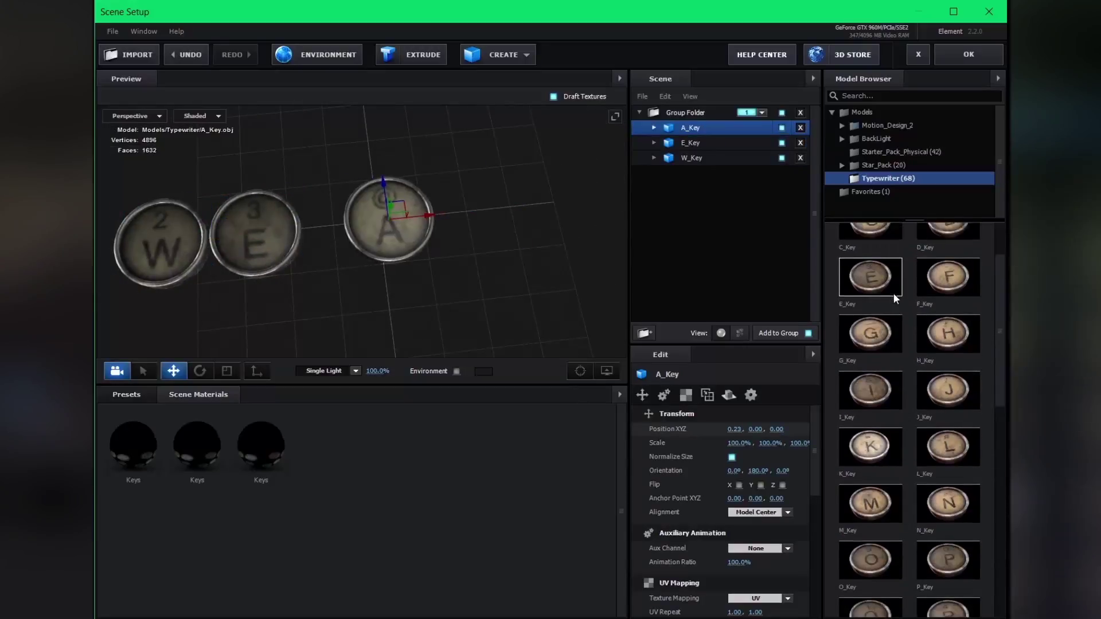
Add the R_Key and E_Key models and place them along X after the A key to complete the word ARE
{"action": "left_click", "coordinate": [952, 526]}
{"action": "scroll", "coordinate": [924, 352], "scroll_direction": "up", "scroll_amount": 1}
{"action": "left_click", "coordinate": [871, 277]}
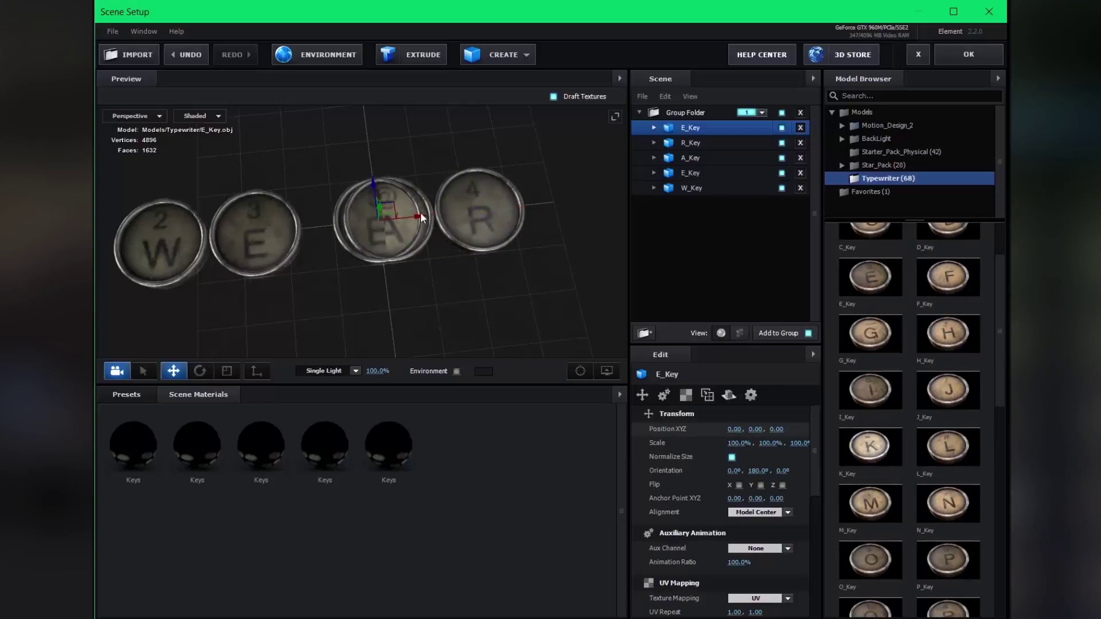
{"action": "left_click_drag", "start_coordinate": [427, 216], "coordinate": [604, 200]}
Select all five keys of WE ARE and move them back along Z to form the upper row
{"action": "scroll", "coordinate": [444, 175], "scroll_direction": "down", "scroll_amount": 3}
{"action": "left_click_drag", "start_coordinate": [368, 192], "coordinate": [361, 115]}
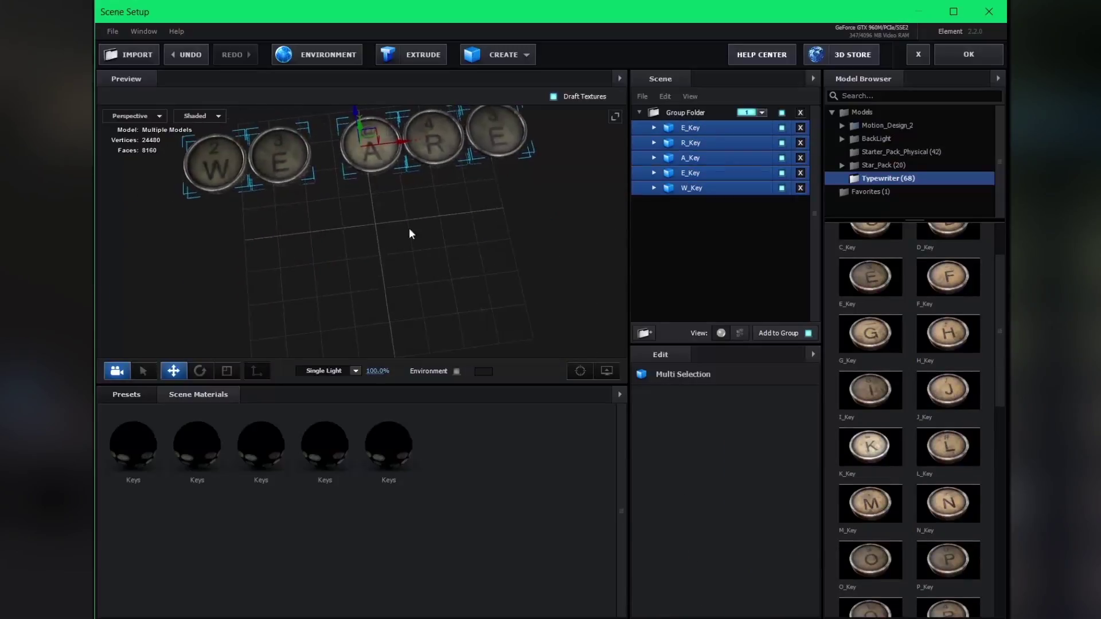
{"action": "scroll", "coordinate": [905, 376], "scroll_direction": "down", "scroll_amount": 3}
{"action": "left_click_drag", "start_coordinate": [408, 229], "coordinate": [369, 263]}
Add another A_Key model as the first letter of a second row below WE ARE
{"action": "scroll", "coordinate": [905, 376], "scroll_direction": "up", "scroll_amount": 5}
{"action": "left_click", "coordinate": [870, 248]}
{"action": "scroll", "coordinate": [886, 329], "scroll_direction": "down", "scroll_amount": 3}
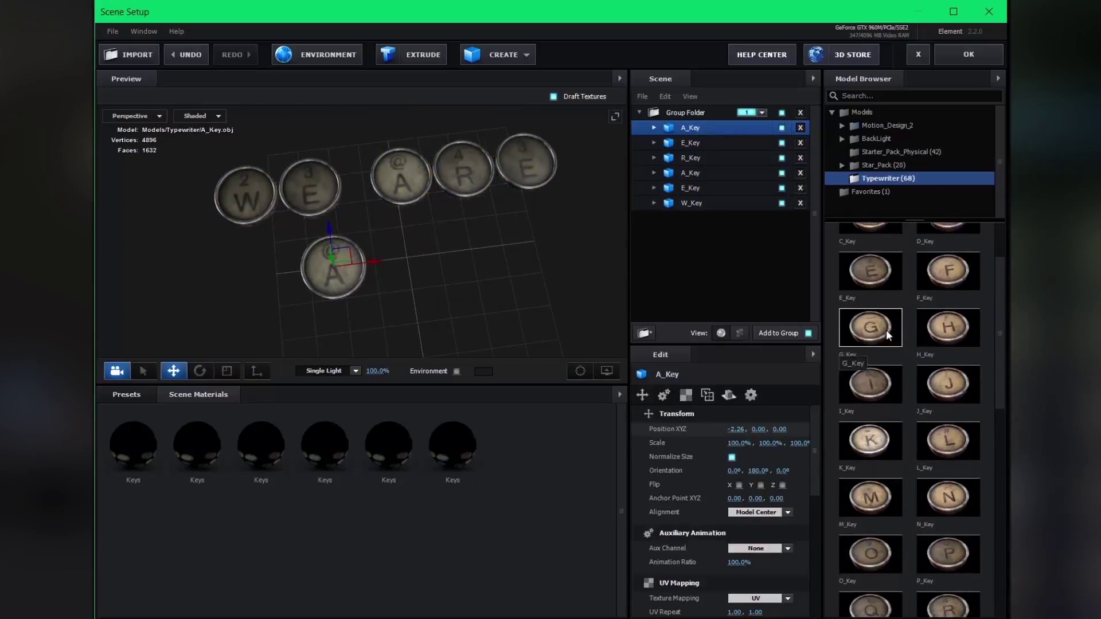
{"action": "left_click", "coordinate": [948, 574]}
{"action": "left_click_drag", "start_coordinate": [450, 254], "coordinate": [500, 278]}
{"action": "left_click", "coordinate": [800, 129]}
Add the W_Key, E_Key, S_Key and O_Key models and line them up after the A in the second row
{"action": "scroll", "coordinate": [880, 315], "scroll_direction": "down", "scroll_amount": 5}
{"action": "left_click", "coordinate": [859, 451]}
{"action": "scroll", "coordinate": [874, 324], "scroll_direction": "up", "scroll_amount": 4}
{"action": "scroll", "coordinate": [874, 328], "scroll_direction": "up", "scroll_amount": 3}
{"action": "left_click", "coordinate": [870, 275]}
{"action": "scroll", "coordinate": [861, 335], "scroll_direction": "down", "scroll_amount": 4}
{"action": "left_click", "coordinate": [870, 504]}
{"action": "scroll", "coordinate": [888, 348], "scroll_direction": "down", "scroll_amount": 3}
{"action": "left_click", "coordinate": [870, 307]}
{"action": "left_click_drag", "start_coordinate": [379, 262], "coordinate": [575, 265]}
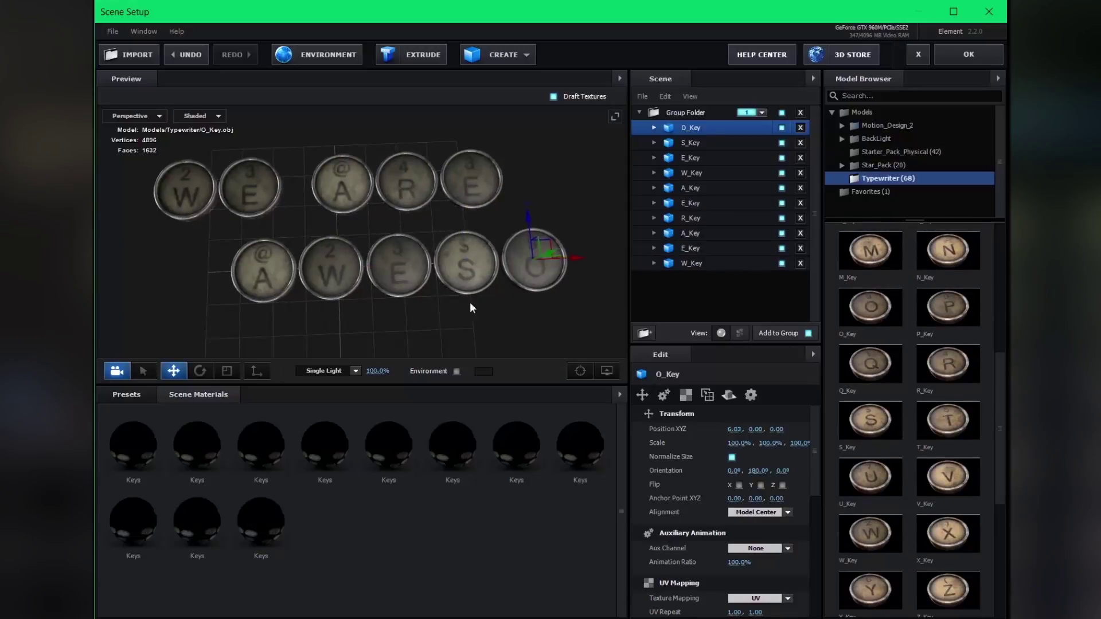
Add the M_Key and E_Key models at the end of the second row to complete AWESOME
{"action": "left_click_drag", "start_coordinate": [470, 301], "coordinate": [413, 304]}
{"action": "scroll", "coordinate": [910, 373], "scroll_direction": "up", "scroll_amount": 3}
{"action": "left_click", "coordinate": [870, 334]}
{"action": "left_click_drag", "start_coordinate": [333, 265], "coordinate": [592, 257]}
{"action": "scroll", "coordinate": [975, 335], "scroll_direction": "up", "scroll_amount": 4}
{"action": "left_click", "coordinate": [870, 318]}
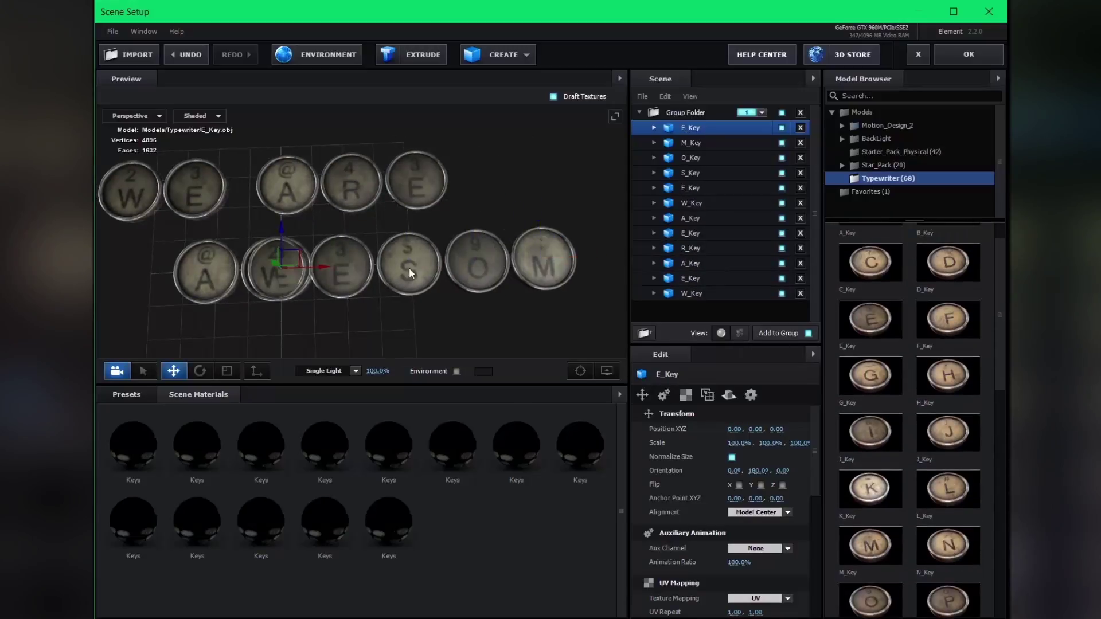
{"action": "left_click_drag", "start_coordinate": [332, 266], "coordinate": [648, 271]}
Select the seven AWESOME keys together and move them along Z closer to the WE ARE row
{"action": "mouse_move", "coordinate": [463, 275]}
{"action": "left_mouse_down"}
{"action": "mouse_move", "coordinate": [494, 288]}
{"action": "mouse_move", "coordinate": [459, 278]}
{"action": "left_mouse_up"}
{"action": "left_click", "coordinate": [691, 143], "text": "ctrl"}
{"action": "left_click", "coordinate": [690, 203], "text": "shift"}
{"action": "left_click", "coordinate": [691, 218], "text": "shift"}
{"action": "left_click_drag", "start_coordinate": [423, 237], "coordinate": [423, 220]}
{"action": "left_click_drag", "start_coordinate": [309, 212], "coordinate": [372, 249]}
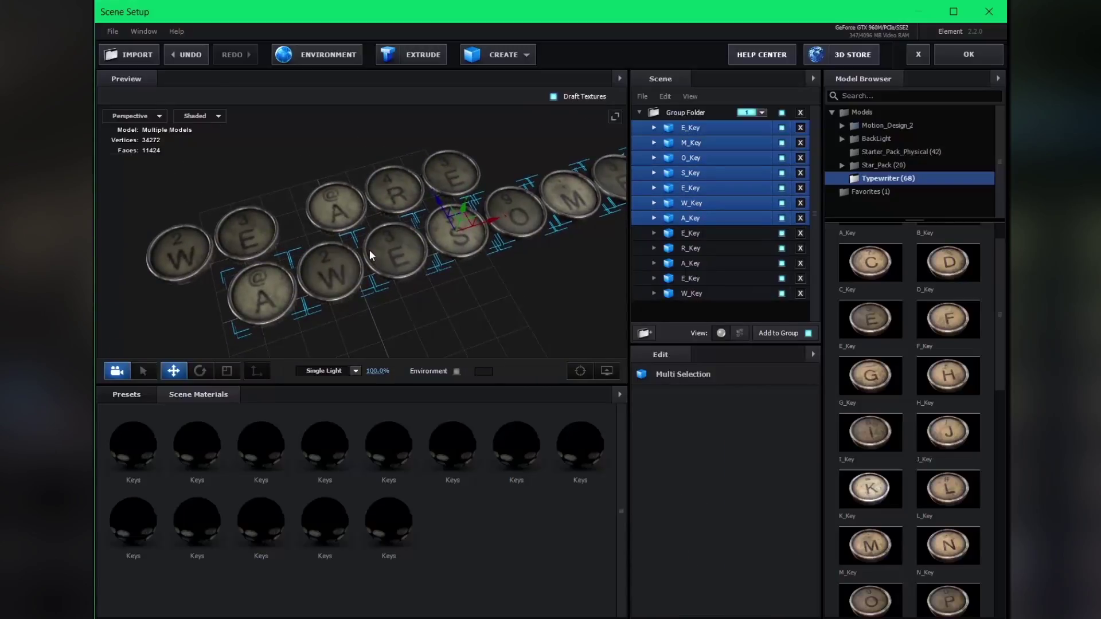
{"action": "left_click_drag", "start_coordinate": [496, 324], "coordinate": [473, 313]}
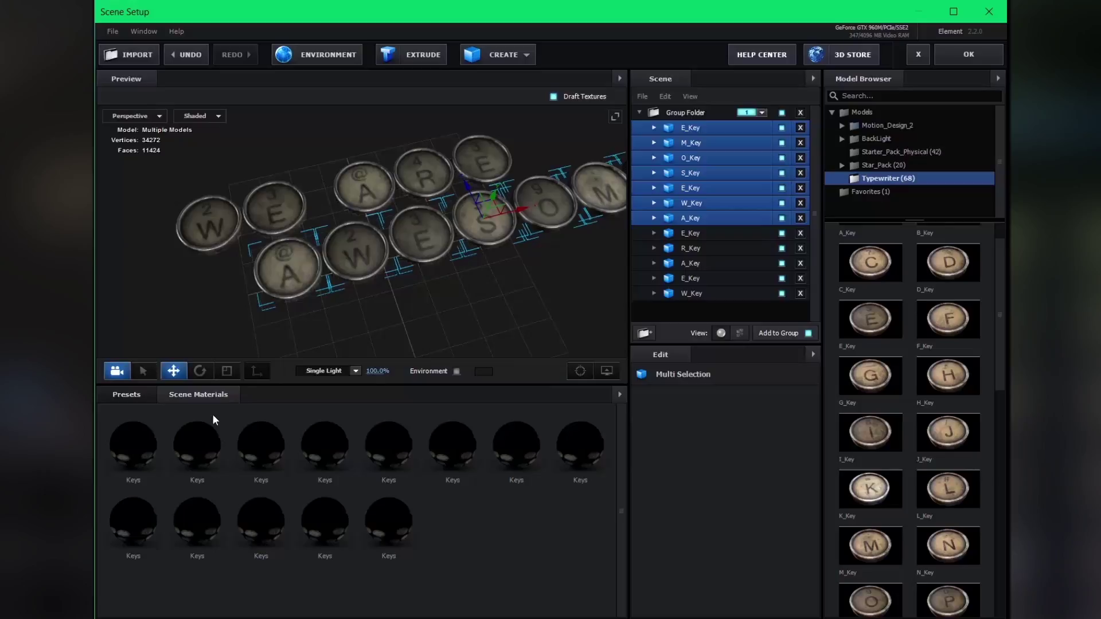
Apply the first Keys material to all models and remove the unused materials from the scene
{"action": "right_click", "coordinate": [123, 454]}
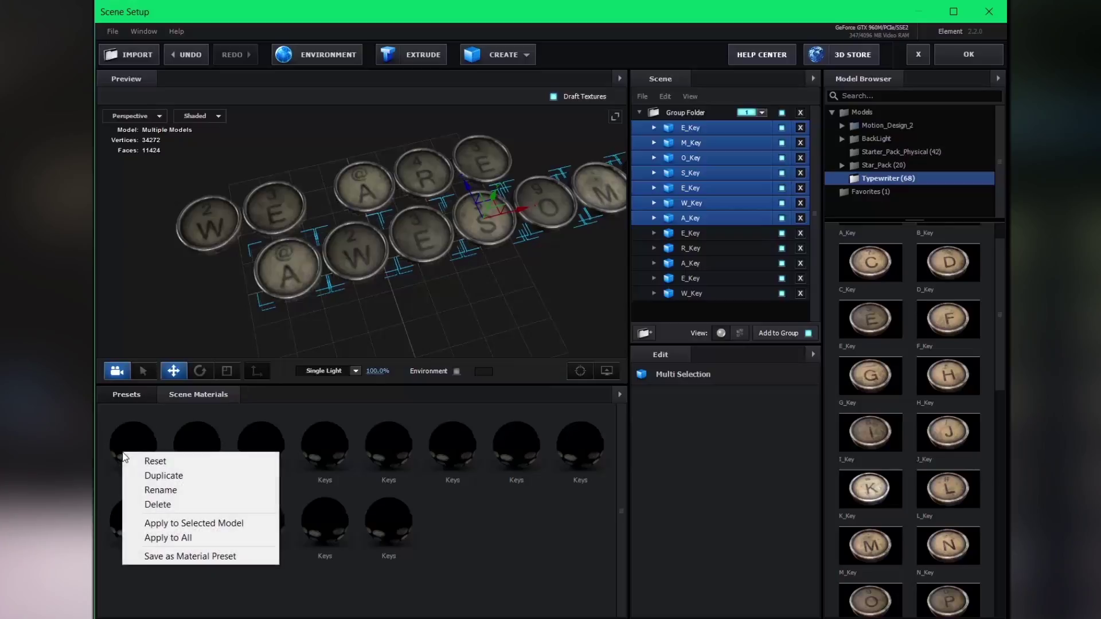
{"action": "left_click", "coordinate": [169, 538]}
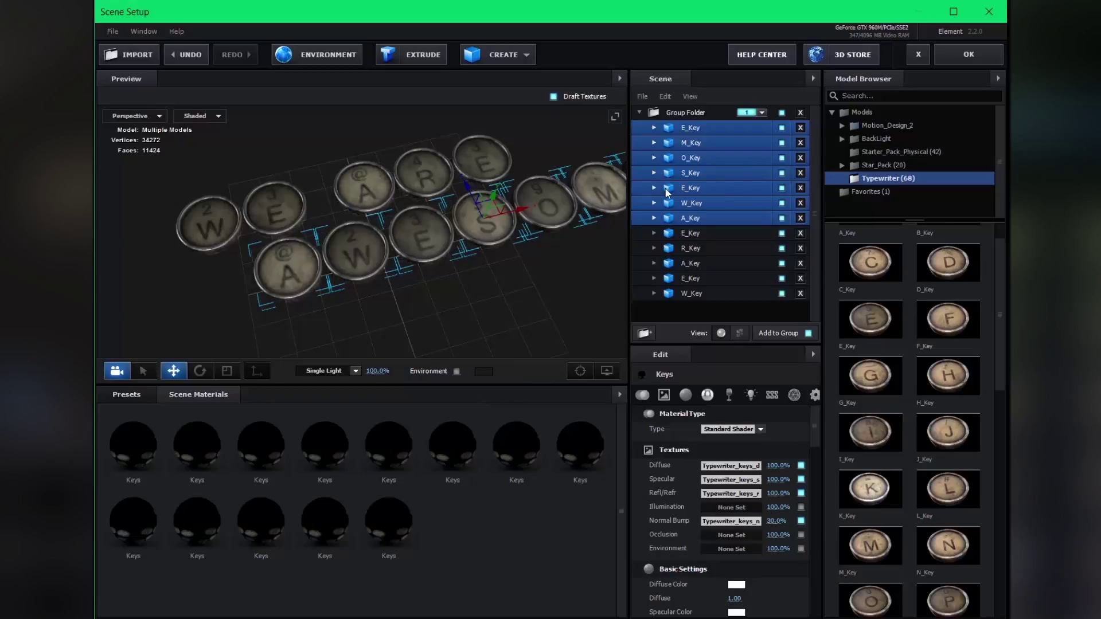
{"action": "left_click", "coordinate": [619, 395]}
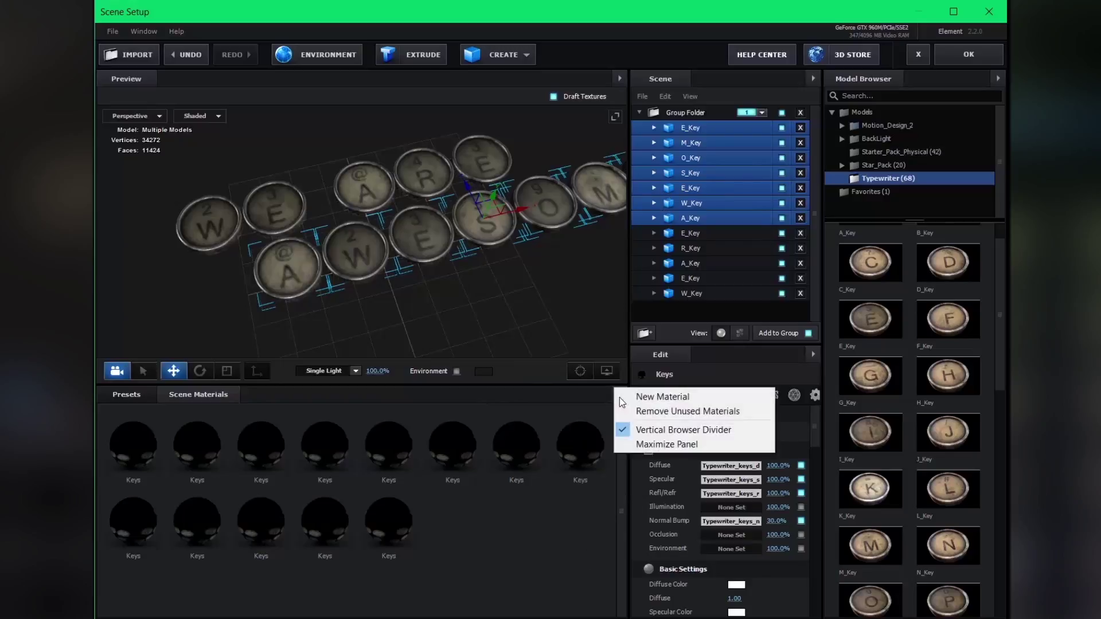
{"action": "left_click", "coordinate": [656, 416]}
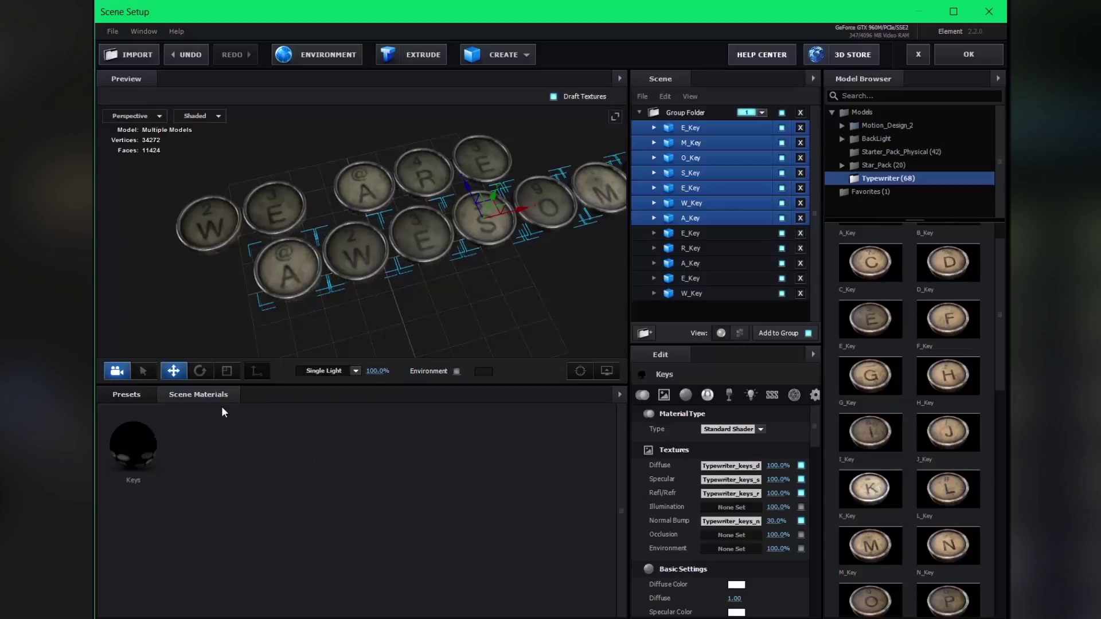
Open the file selection for the diffuse texture of the W_Key model's Keys material
{"action": "left_click_drag", "start_coordinate": [399, 265], "coordinate": [326, 260]}
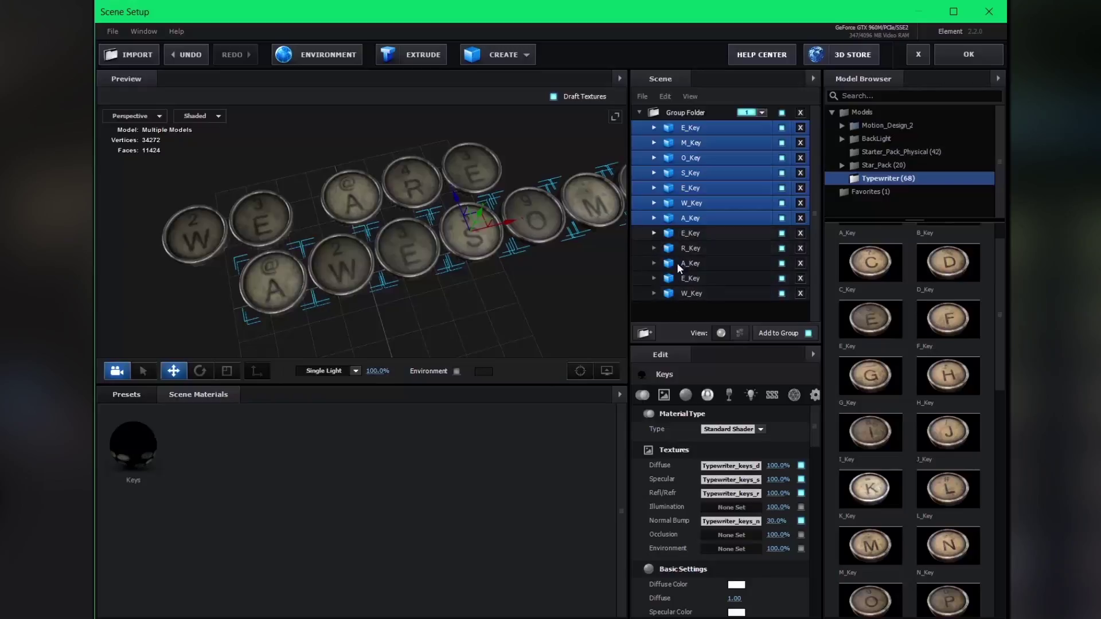
{"action": "left_click", "coordinate": [656, 291]}
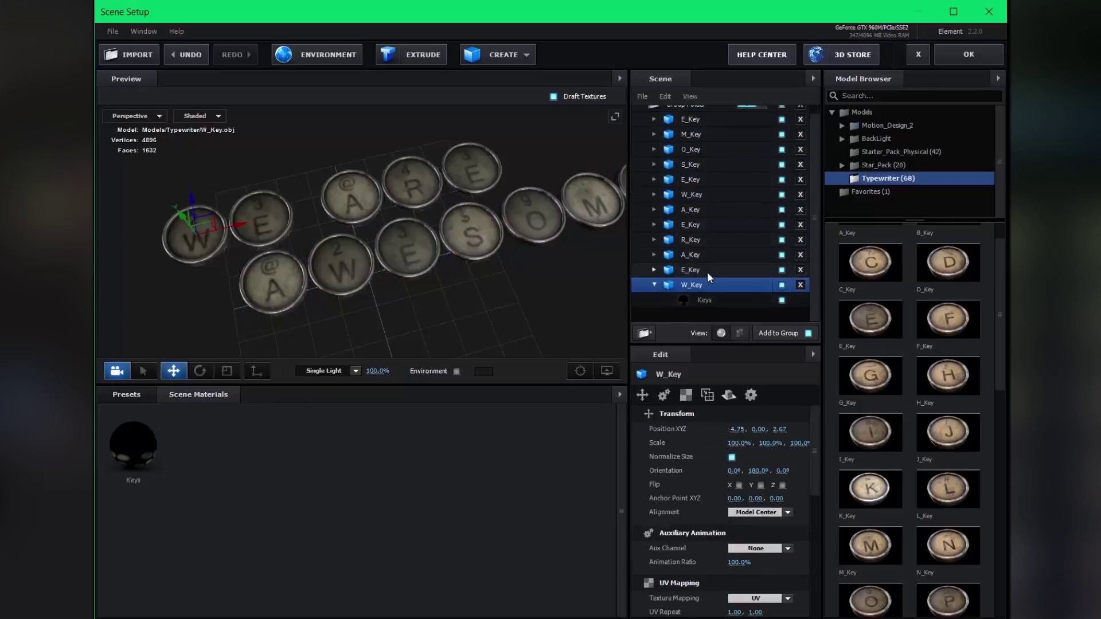
{"action": "left_click", "coordinate": [705, 298]}
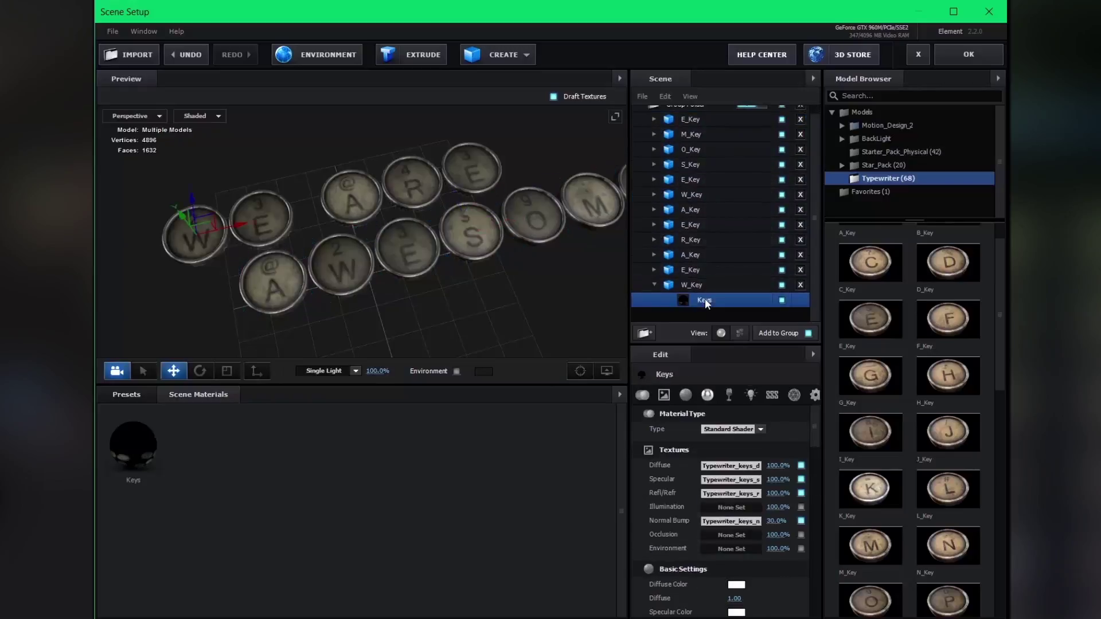
{"action": "left_click", "coordinate": [663, 395]}
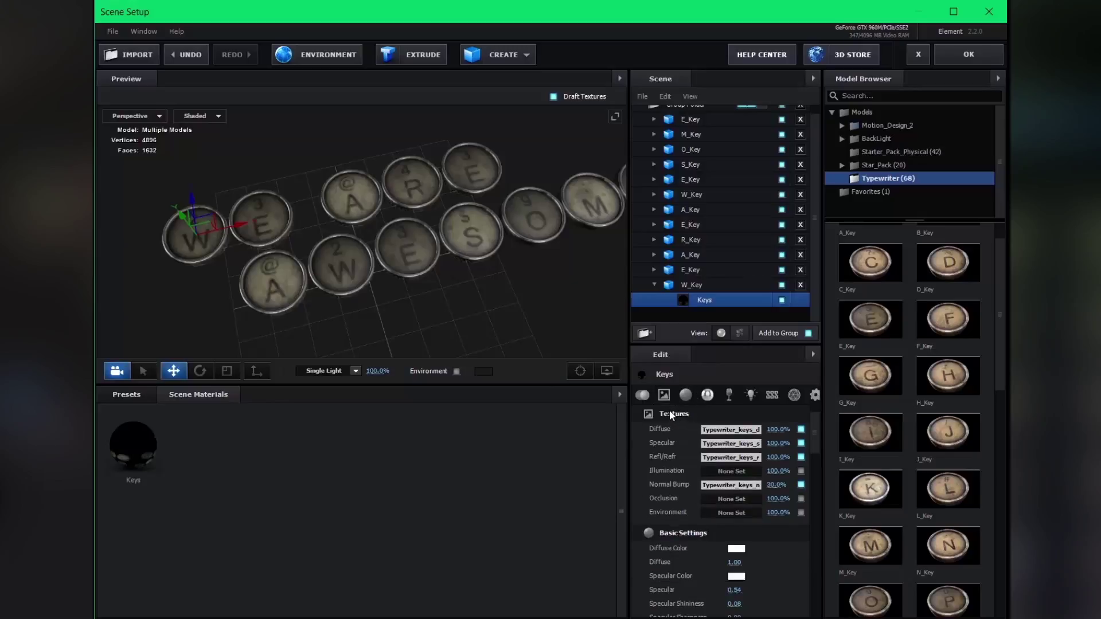
{"action": "scroll", "coordinate": [672, 414], "scroll_direction": "down", "scroll_amount": 3}
{"action": "scroll", "coordinate": [705, 427], "scroll_direction": "up", "scroll_amount": 4}
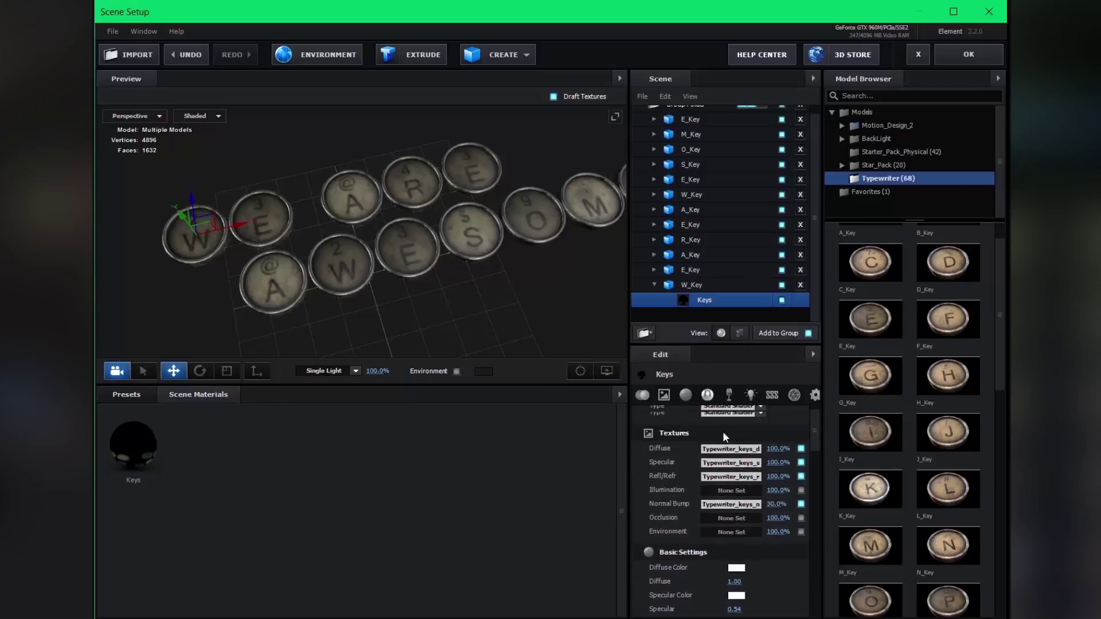
{"action": "left_click", "coordinate": [728, 465]}
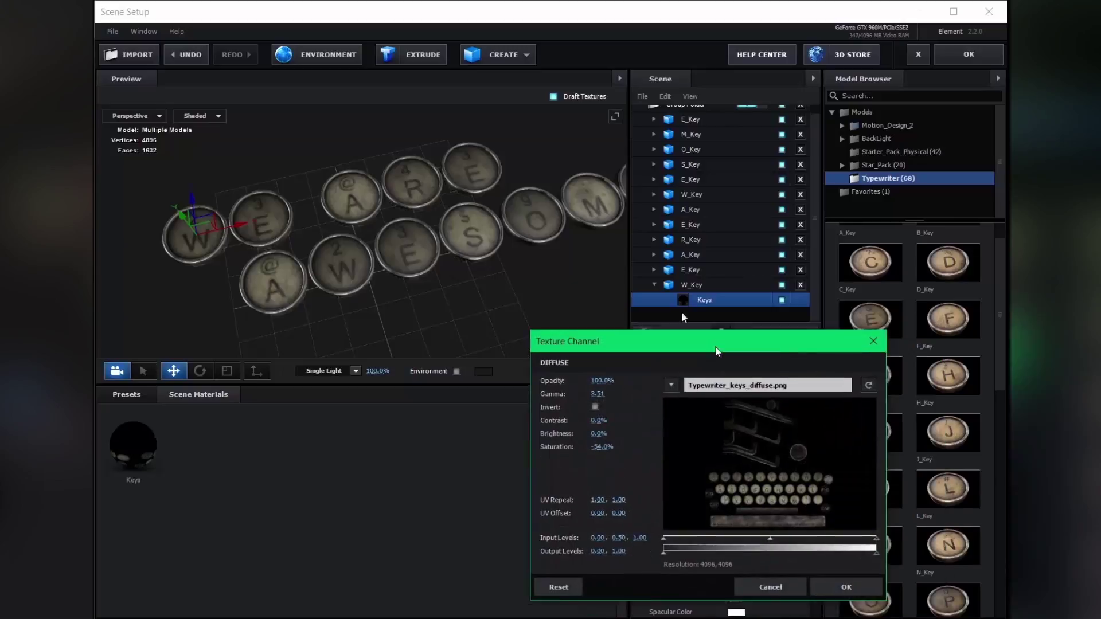
{"action": "left_click_drag", "start_coordinate": [717, 352], "coordinate": [670, 170]}
{"action": "left_click", "coordinate": [681, 216]}
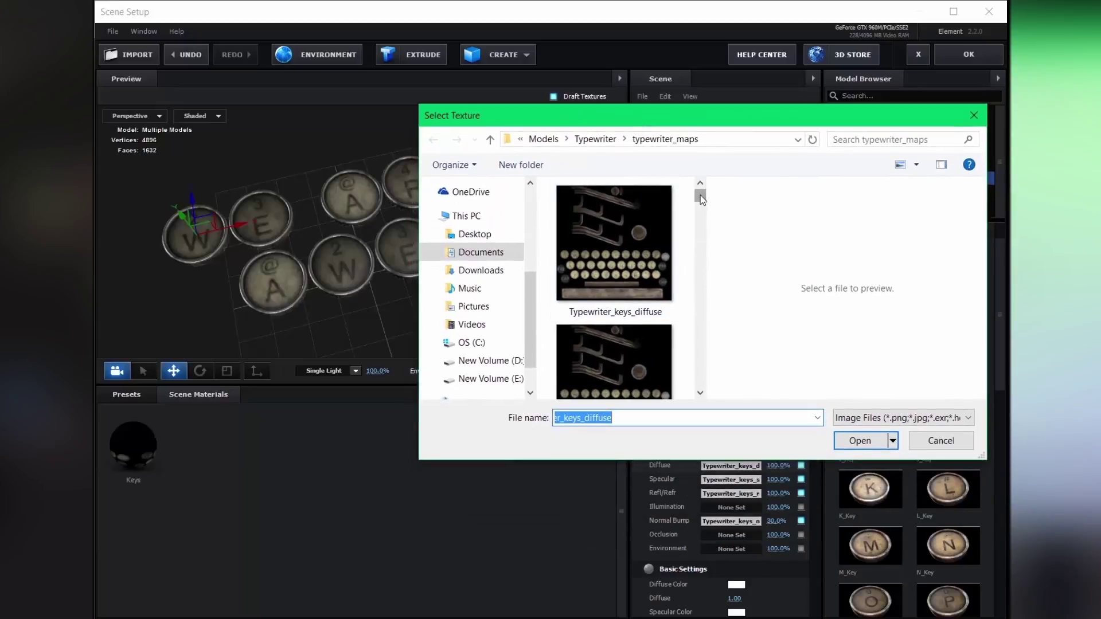
Preview the alternative Typewriter_keys_diffuse textures in the typewriter_maps folder
{"action": "left_click", "coordinate": [614, 242]}
{"action": "key", "text": "Down"}
{"action": "key", "text": "Down"}
{"action": "key", "text": "Down"}
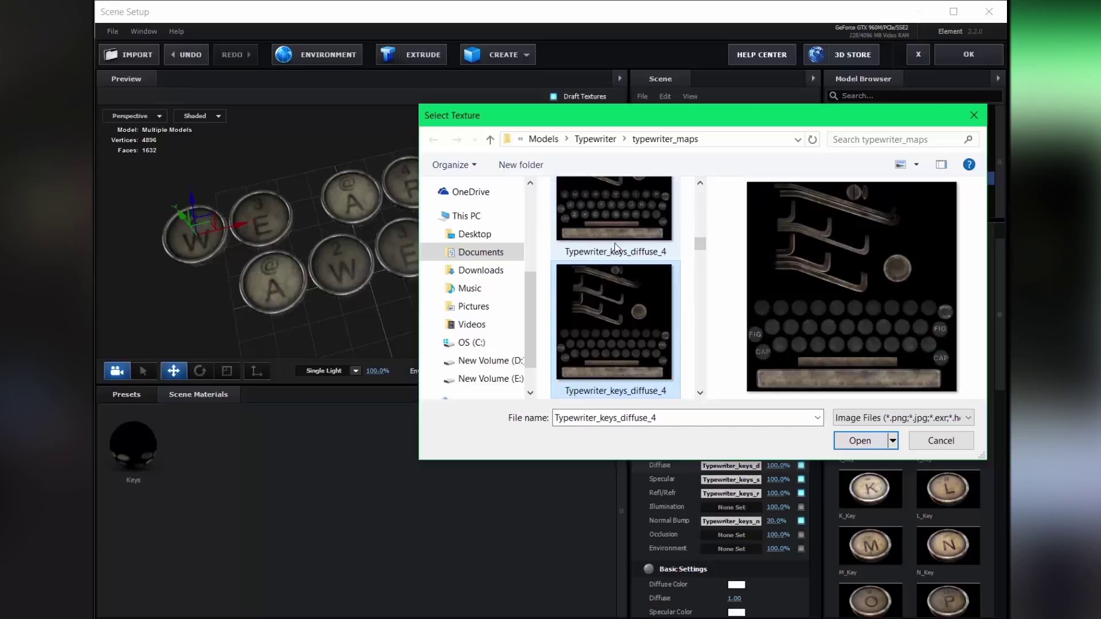
{"action": "key", "text": "Down"}
{"action": "key", "text": "Down"}
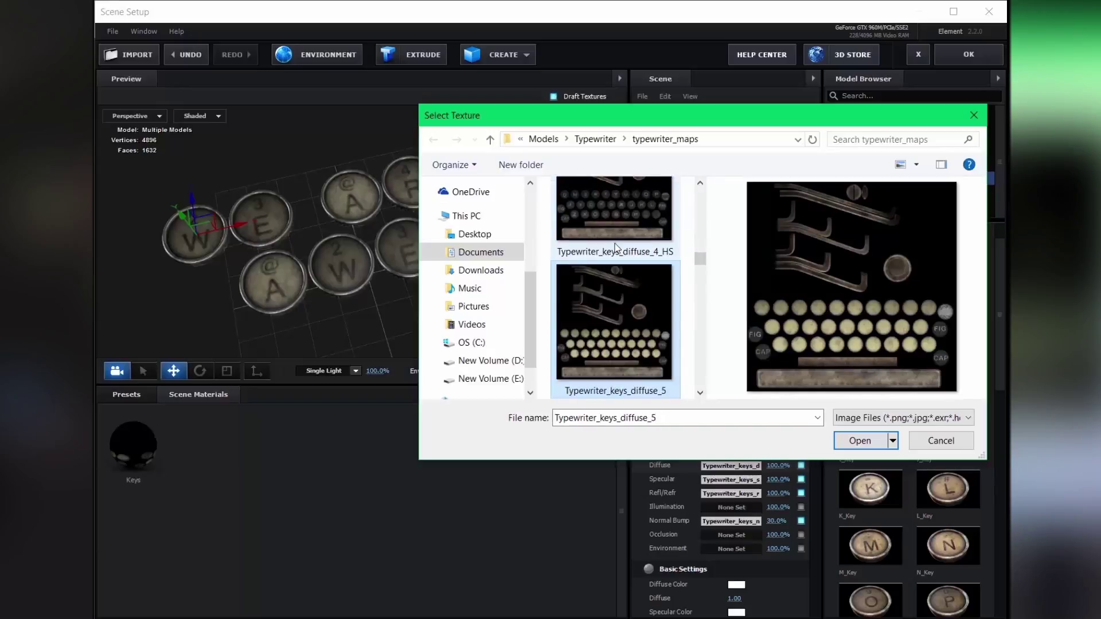
{"action": "key", "text": "Up"}
{"action": "key", "text": "Down"}
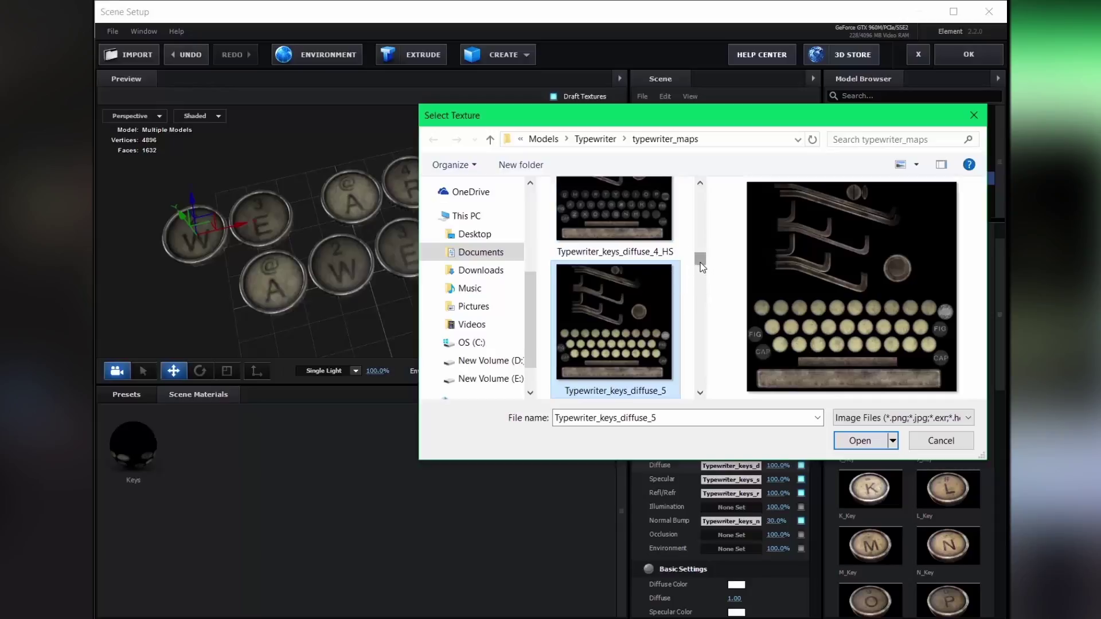
{"action": "scroll", "coordinate": [701, 263], "scroll_direction": "down", "scroll_amount": 1}
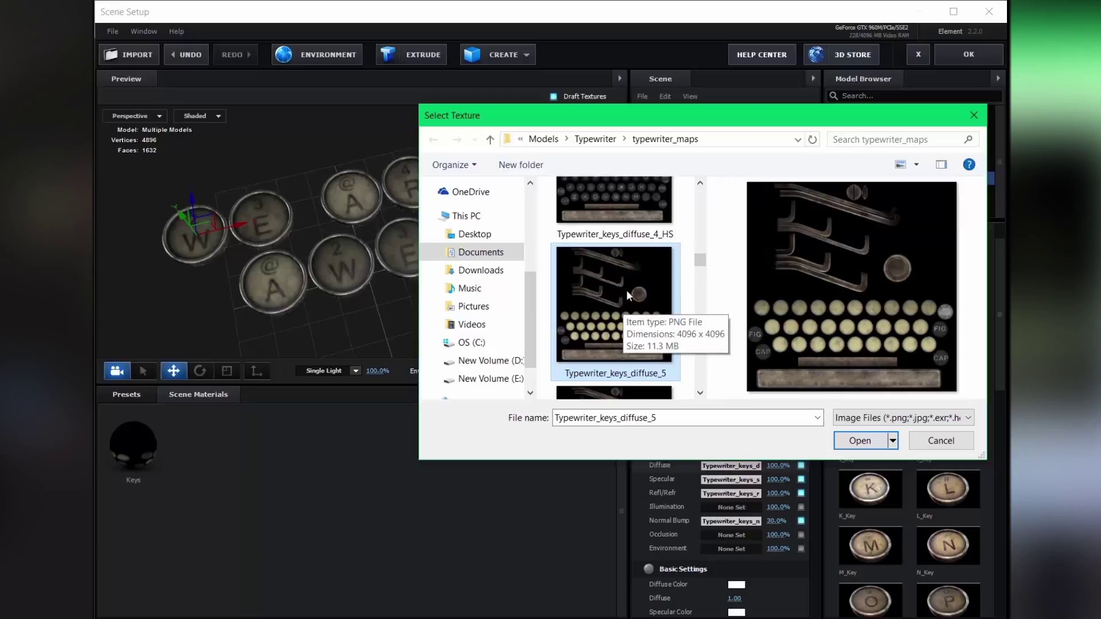
Load Typewriter_keys_diffuse_big as the Keys material's diffuse texture and accept the texture channel settings
{"action": "mouse_move", "coordinate": [700, 260]}
{"action": "left_mouse_down"}
{"action": "mouse_move", "coordinate": [702, 277]}
{"action": "mouse_move", "coordinate": [701, 244]}
{"action": "mouse_move", "coordinate": [700, 269]}
{"action": "left_mouse_up"}
{"action": "left_click", "coordinate": [632, 271]}
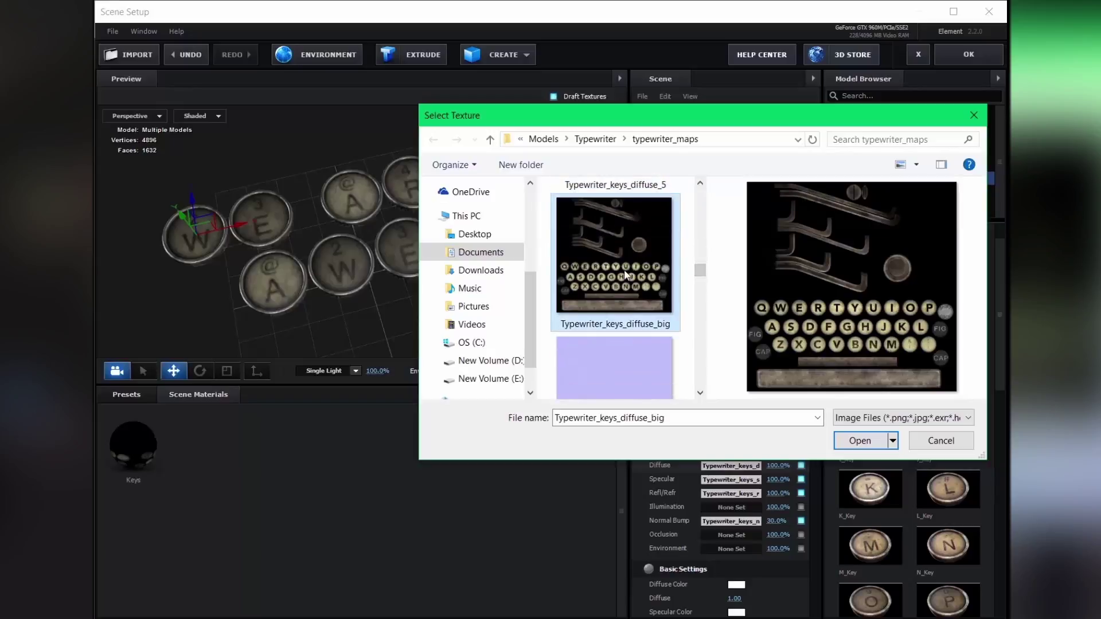
{"action": "left_click", "coordinate": [854, 442]}
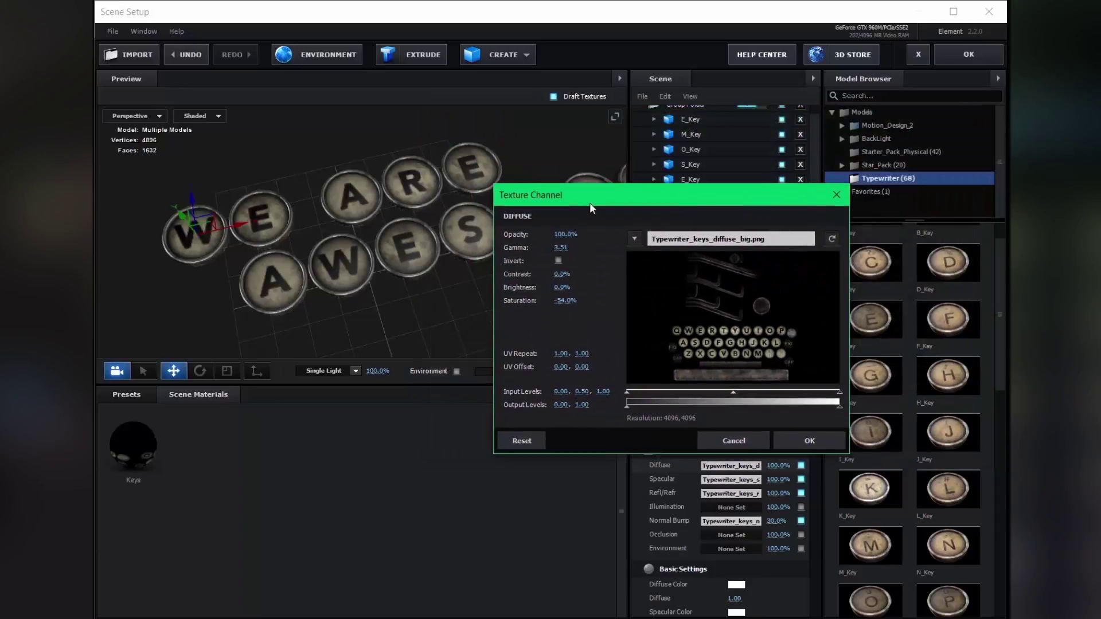
{"action": "left_click_drag", "start_coordinate": [590, 202], "coordinate": [548, 251]}
{"action": "left_click", "coordinate": [771, 496]}
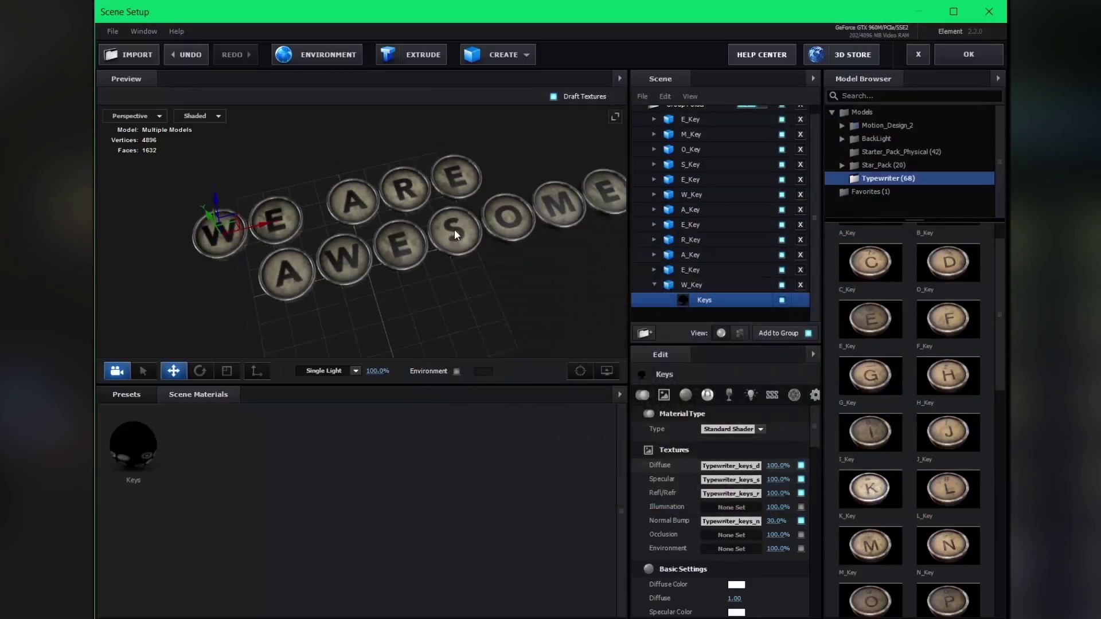
Check the textured title in the preview, then accept the scene and return to the Title composition
{"action": "left_click_drag", "start_coordinate": [454, 229], "coordinate": [515, 251]}
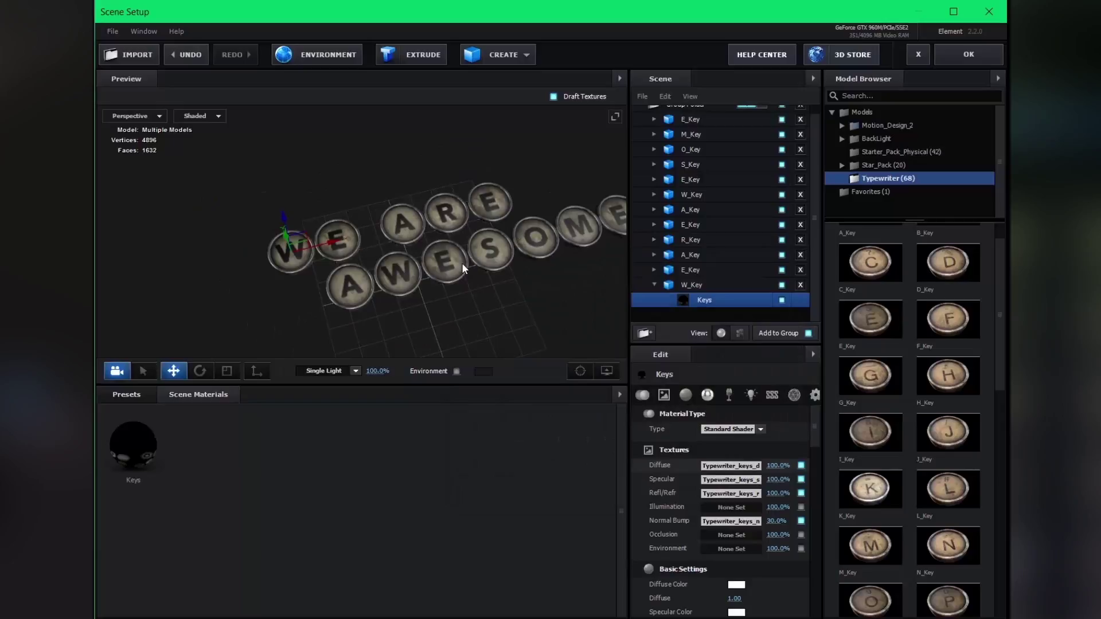
{"action": "left_click_drag", "start_coordinate": [462, 262], "coordinate": [452, 210]}
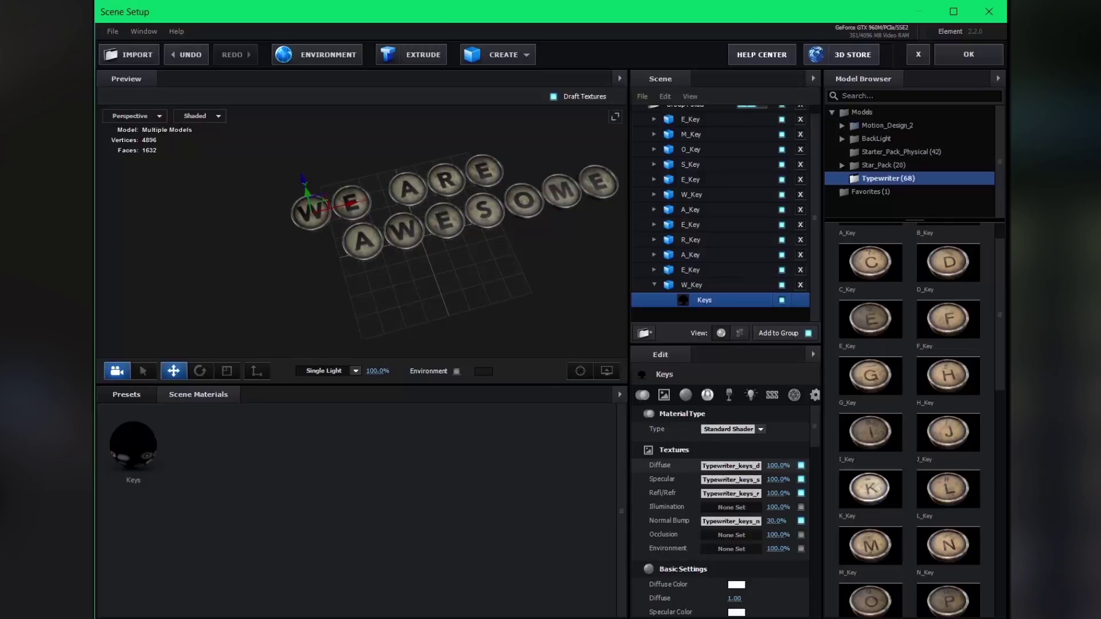
{"action": "left_click", "coordinate": [951, 53]}
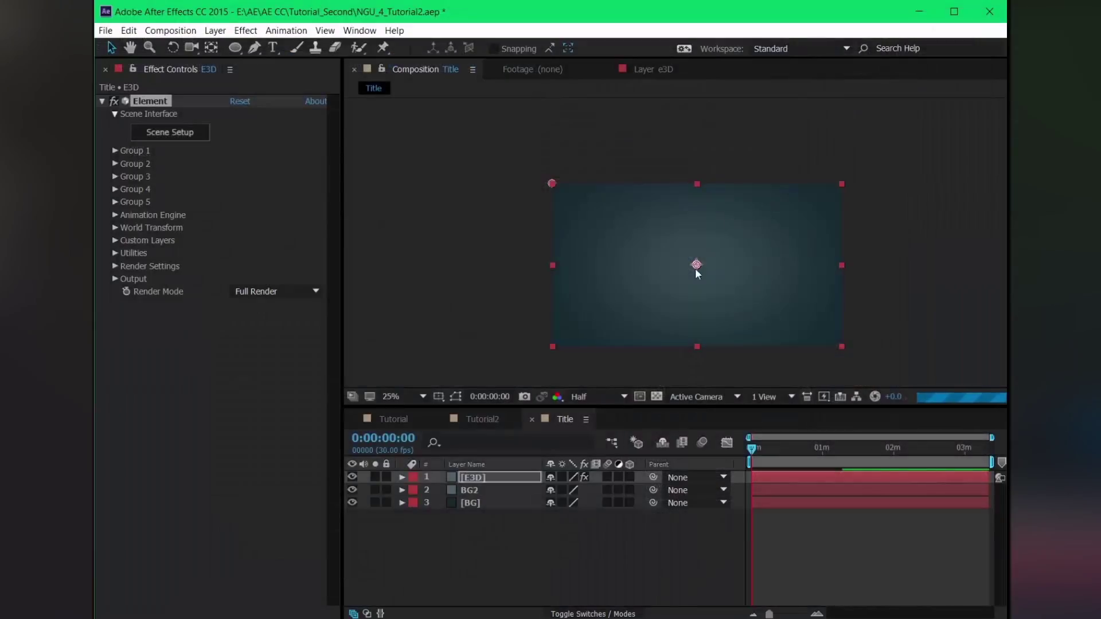
Create a two-node camera with the 24mm preset in the Title composition
{"action": "left_click", "coordinate": [505, 475]}
{"action": "key", "text": "ctrl+alt+shift+c"}
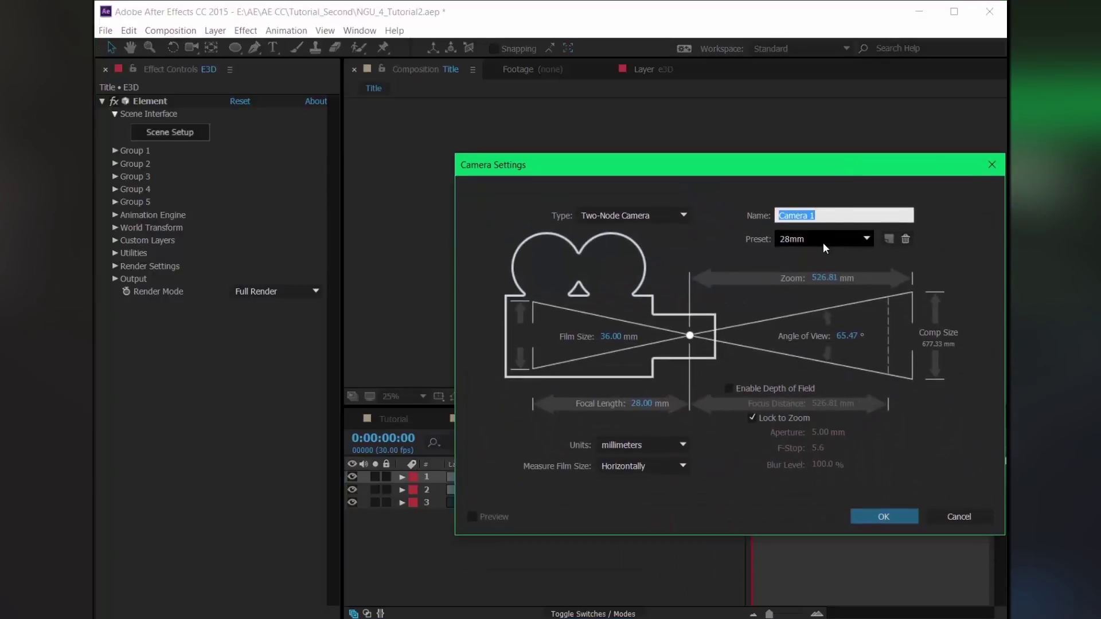
{"action": "left_click", "coordinate": [823, 242]}
{"action": "left_click", "coordinate": [815, 304]}
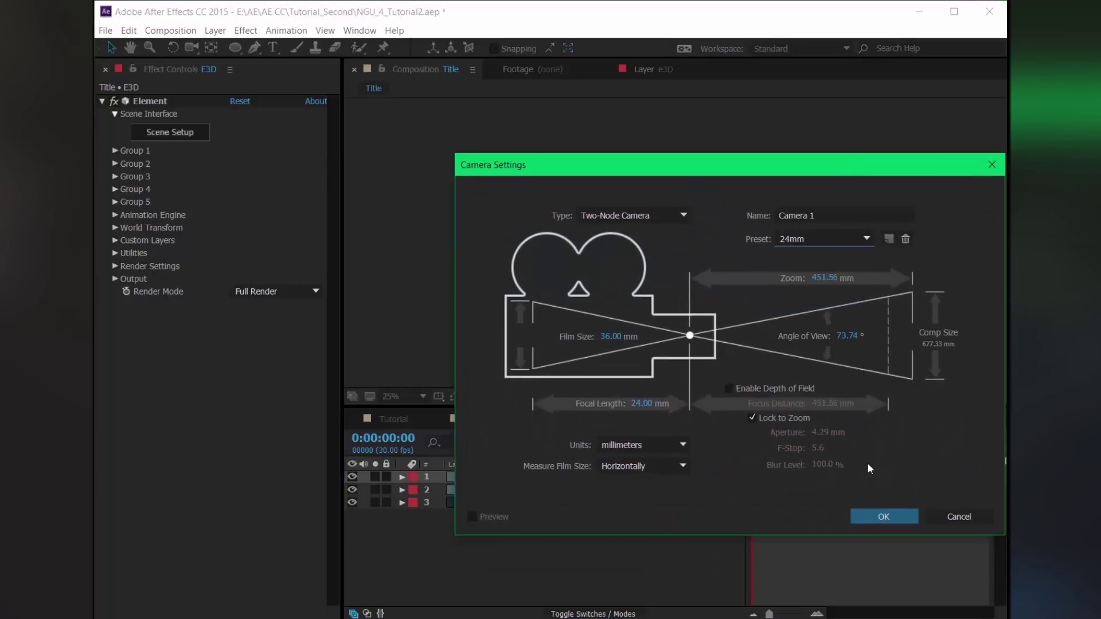
{"action": "left_click", "coordinate": [877, 520]}
Orbit and shift the camera to view the typewriter keys at an oblique angle
{"action": "key", "text": "c"}
{"action": "left_click_drag", "start_coordinate": [687, 254], "coordinate": [703, 326]}
{"action": "left_click_drag", "start_coordinate": [716, 234], "coordinate": [740, 236]}
{"action": "key", "text": "c"}
{"action": "key", "text": "c"}
Rotate the E3D layer's Group 1 to X 55°, Y 1° and Z -8°, and shift the camera to frame the whole title
{"action": "left_click", "coordinate": [491, 489]}
{"action": "left_click", "coordinate": [115, 150]}
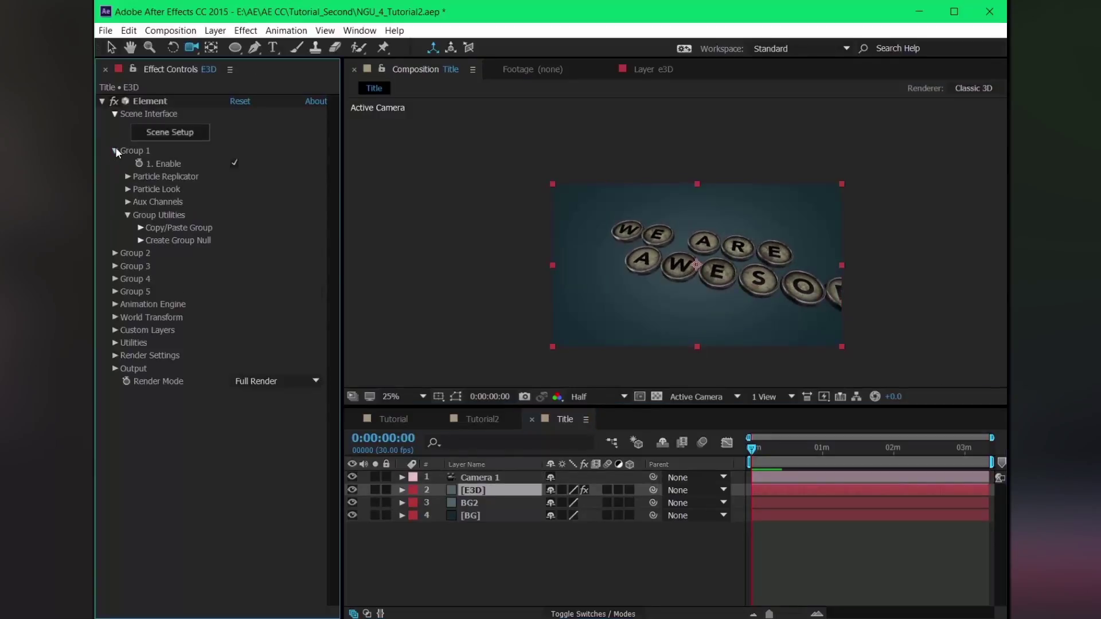
{"action": "left_click", "coordinate": [128, 176]}
{"action": "left_click", "coordinate": [141, 240]}
{"action": "mouse_move", "coordinate": [254, 252]}
{"action": "left_mouse_down"}
{"action": "mouse_move", "coordinate": [281, 252]}
{"action": "mouse_move", "coordinate": [248, 278]}
{"action": "mouse_move", "coordinate": [261, 250]}
{"action": "left_mouse_up"}
{"action": "left_click_drag", "start_coordinate": [748, 263], "coordinate": [714, 255]}
{"action": "left_click_drag", "start_coordinate": [253, 252], "coordinate": [247, 277]}
{"action": "left_click_drag", "start_coordinate": [755, 270], "coordinate": [728, 272]}
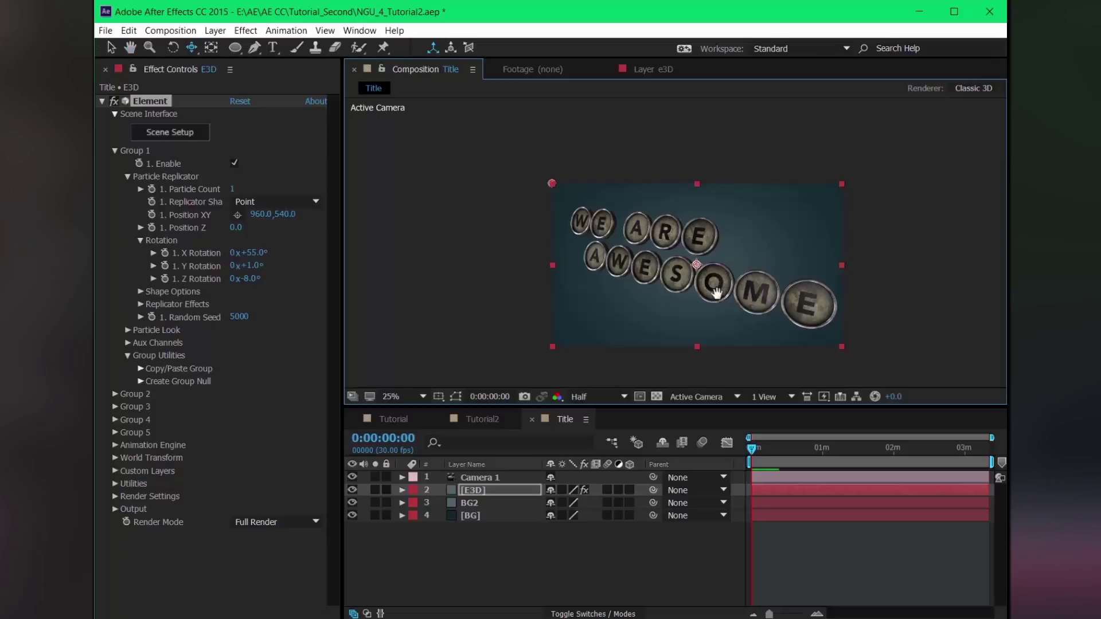
{"action": "mouse_move", "coordinate": [717, 293]}
{"action": "left_mouse_down"}
{"action": "mouse_move", "coordinate": [728, 278]}
{"action": "mouse_move", "coordinate": [729, 290]}
{"action": "left_mouse_up"}
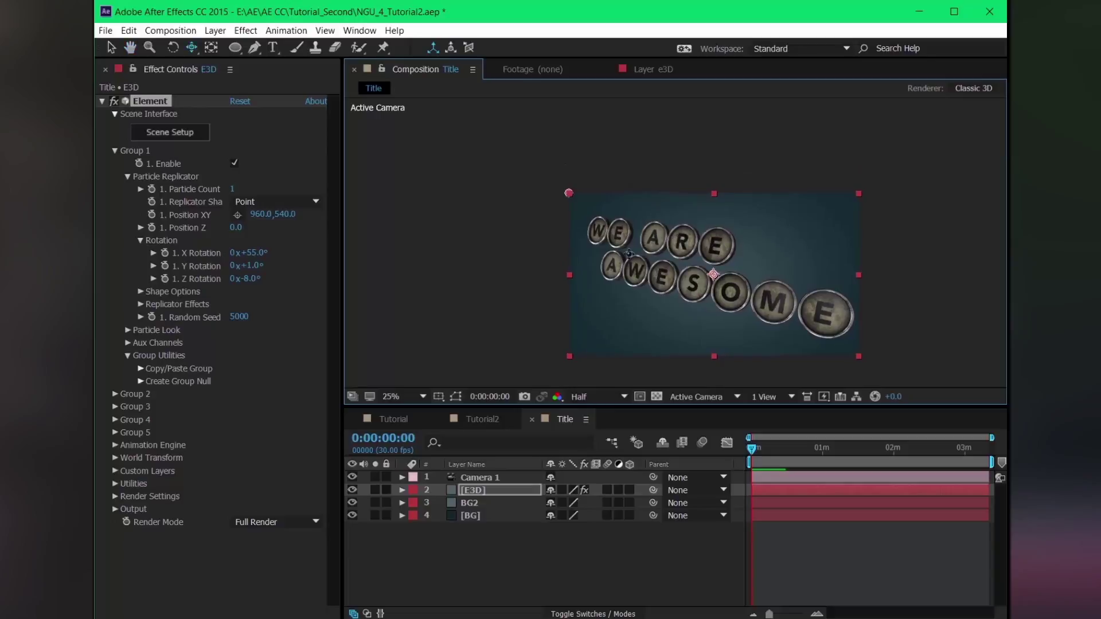
Create a parallel light with 299% intensity and a pale blue colour in the Title composition
{"action": "left_click", "coordinate": [499, 479]}
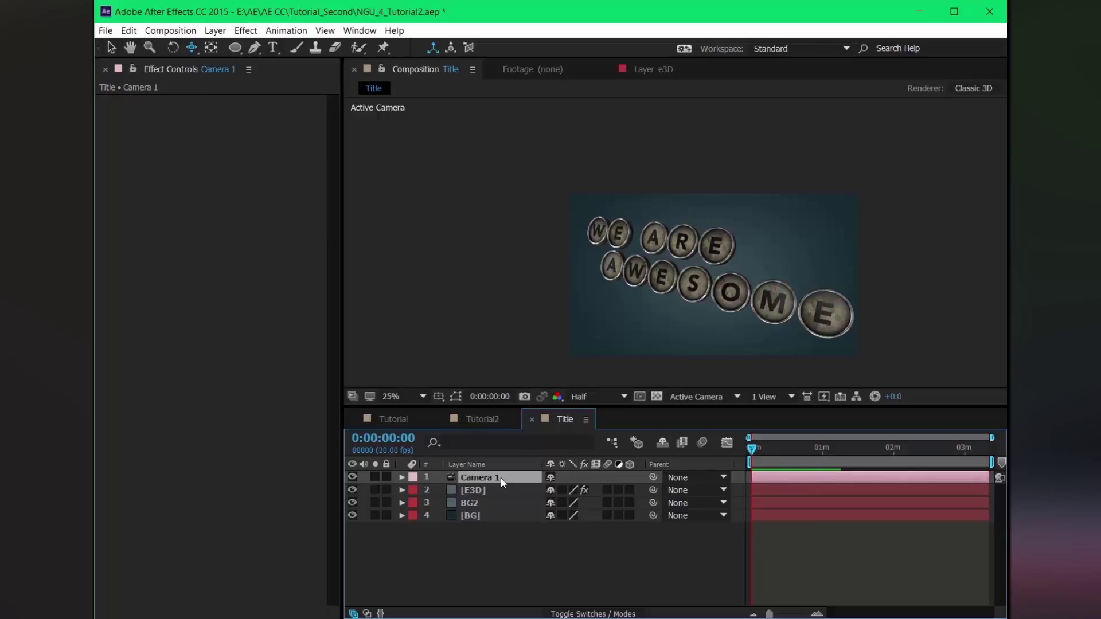
{"action": "key", "text": "ctrl+alt+shift+l"}
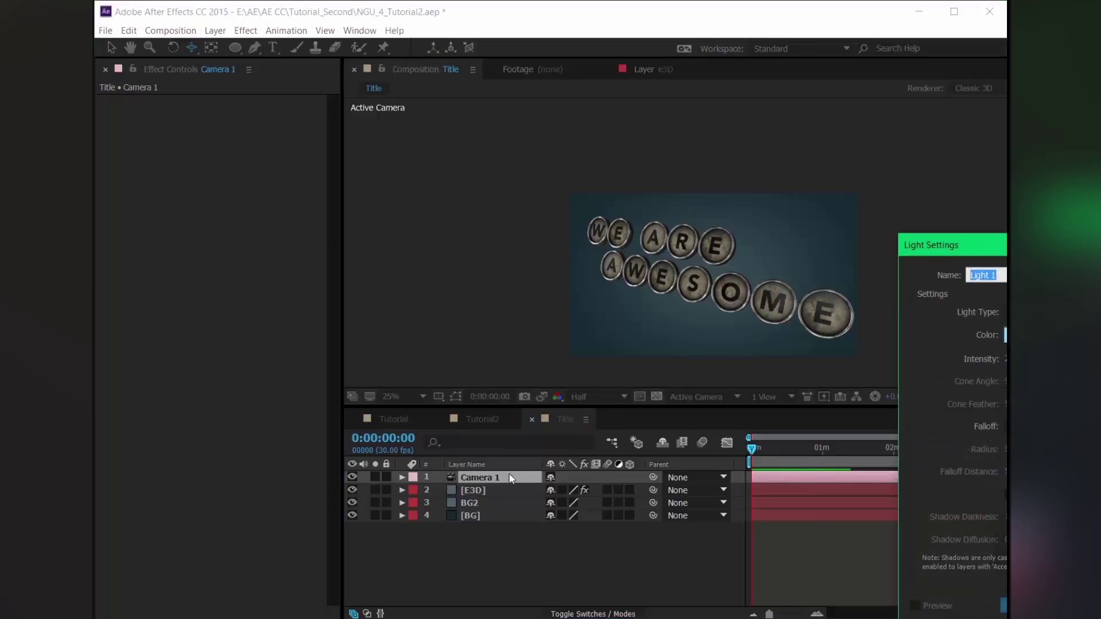
{"action": "left_click_drag", "start_coordinate": [1004, 247], "coordinate": [859, 136]}
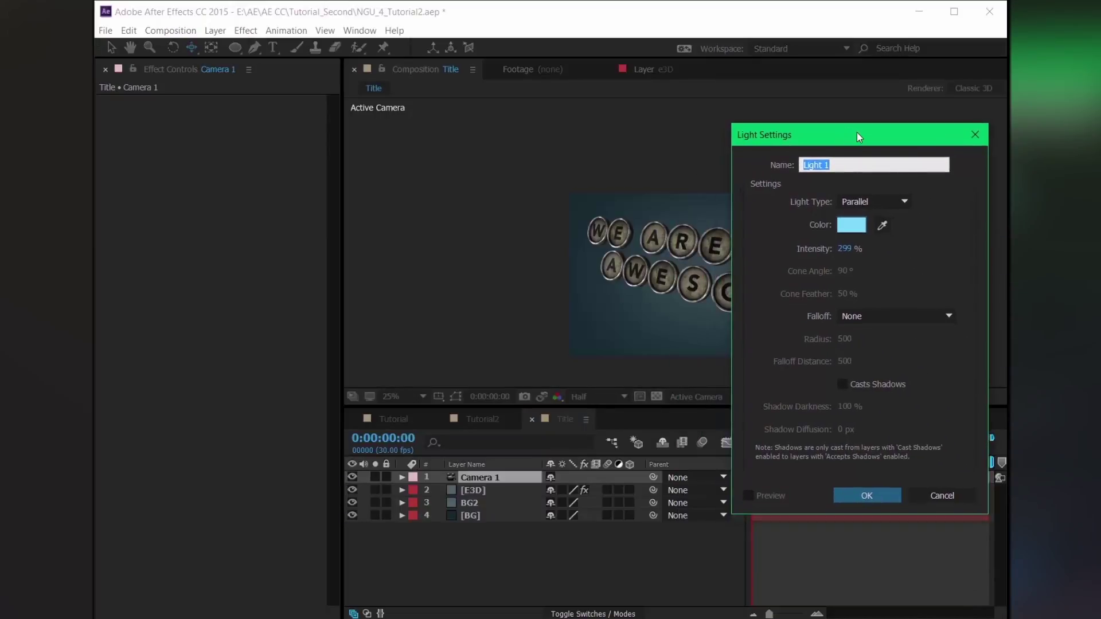
{"action": "left_click_drag", "start_coordinate": [857, 132], "coordinate": [916, 123]}
{"action": "left_click", "coordinate": [934, 196]}
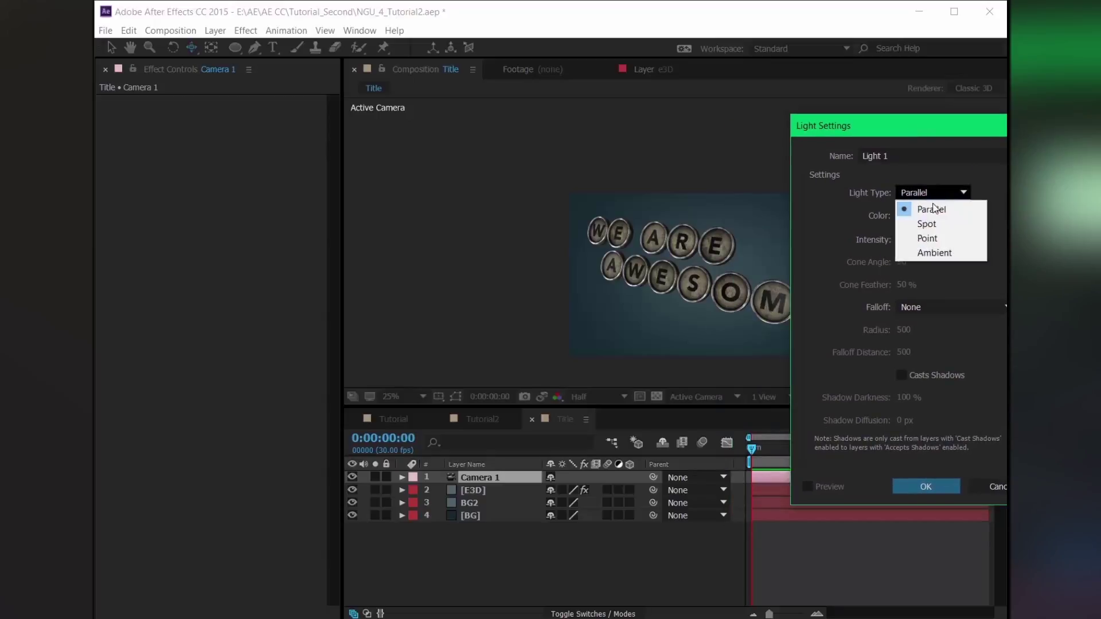
{"action": "left_click", "coordinate": [931, 207]}
{"action": "left_click", "coordinate": [913, 217]}
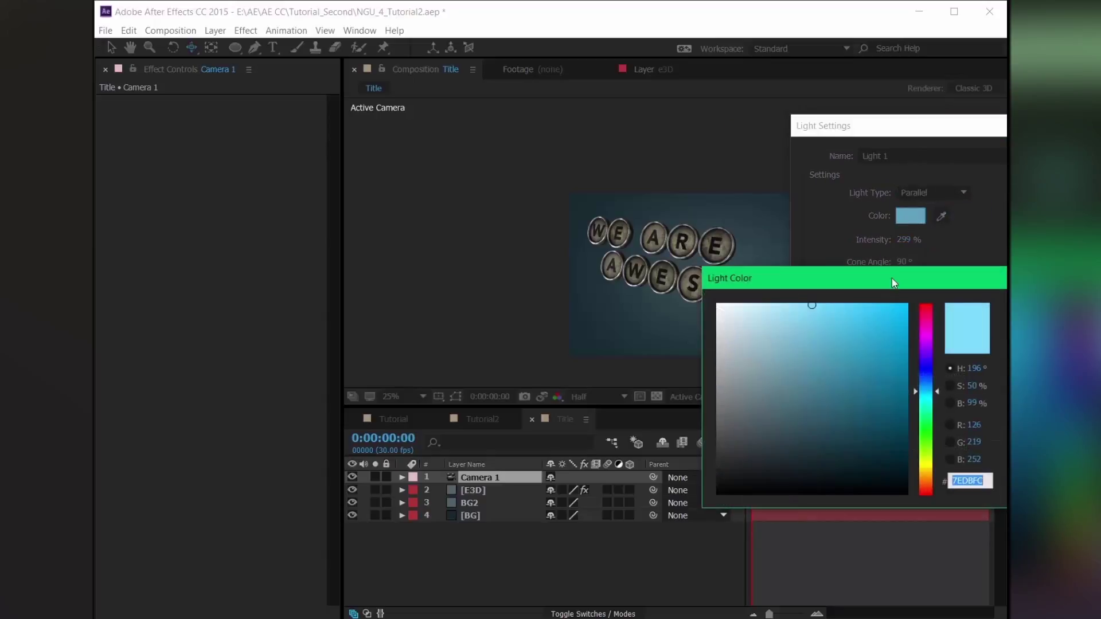
{"action": "left_click_drag", "start_coordinate": [892, 278], "coordinate": [917, 261]}
{"action": "left_click_drag", "start_coordinate": [829, 293], "coordinate": [827, 290]}
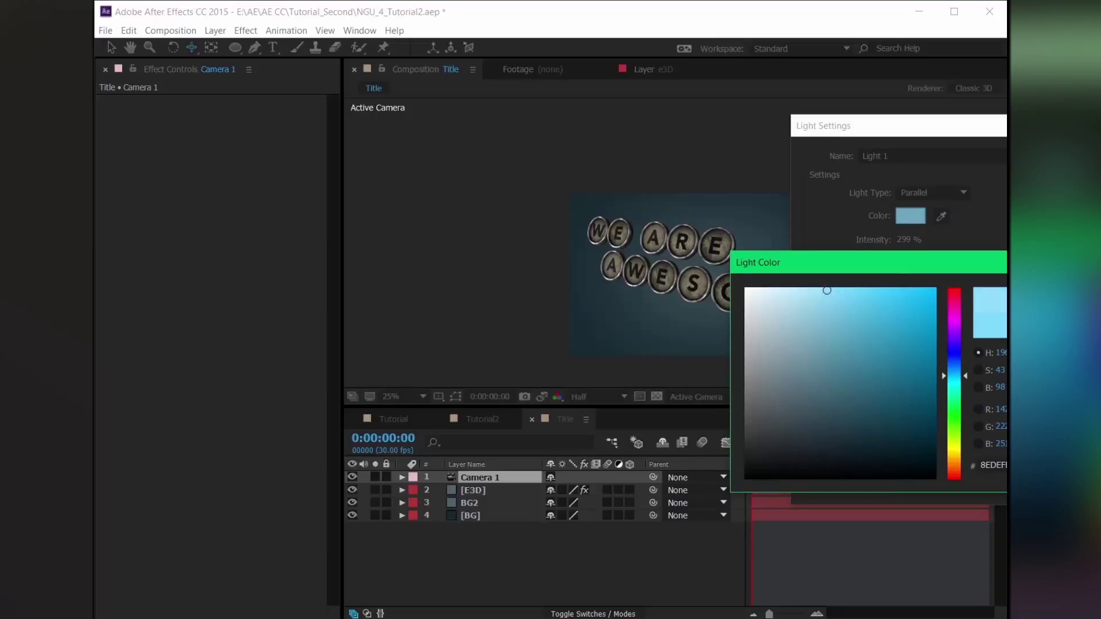
{"action": "key", "text": "Return"}
{"action": "left_click", "coordinate": [926, 486]}
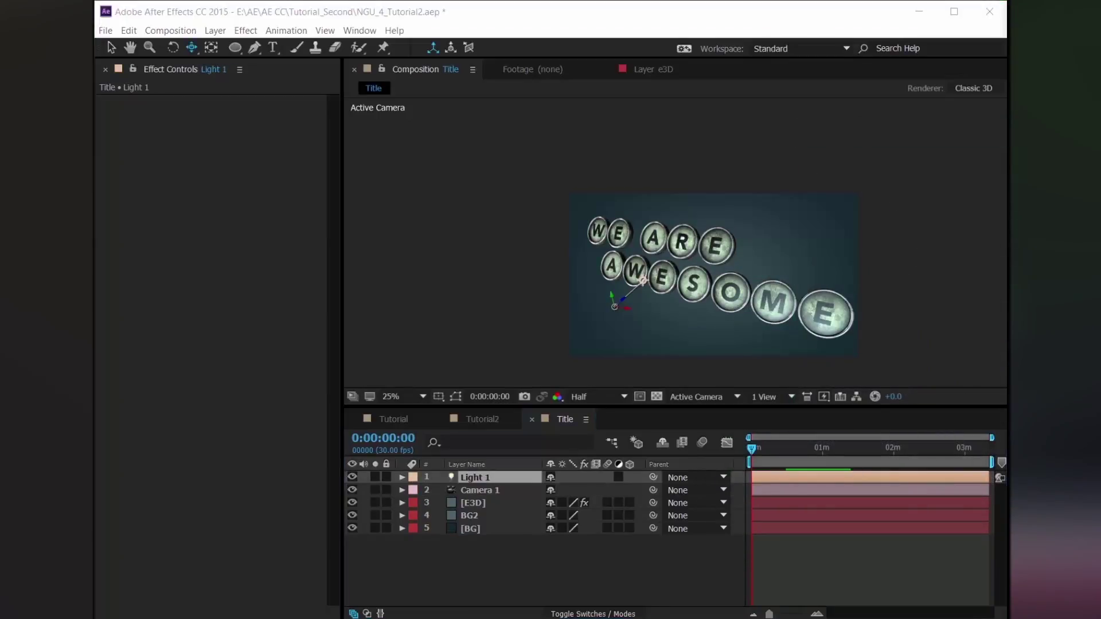
Move Light 1 well outside the frame's lower-left corner, and add a second pale blue parallel light beyond its upper-right corner
{"action": "left_click_drag", "start_coordinate": [612, 312], "coordinate": [497, 388]}
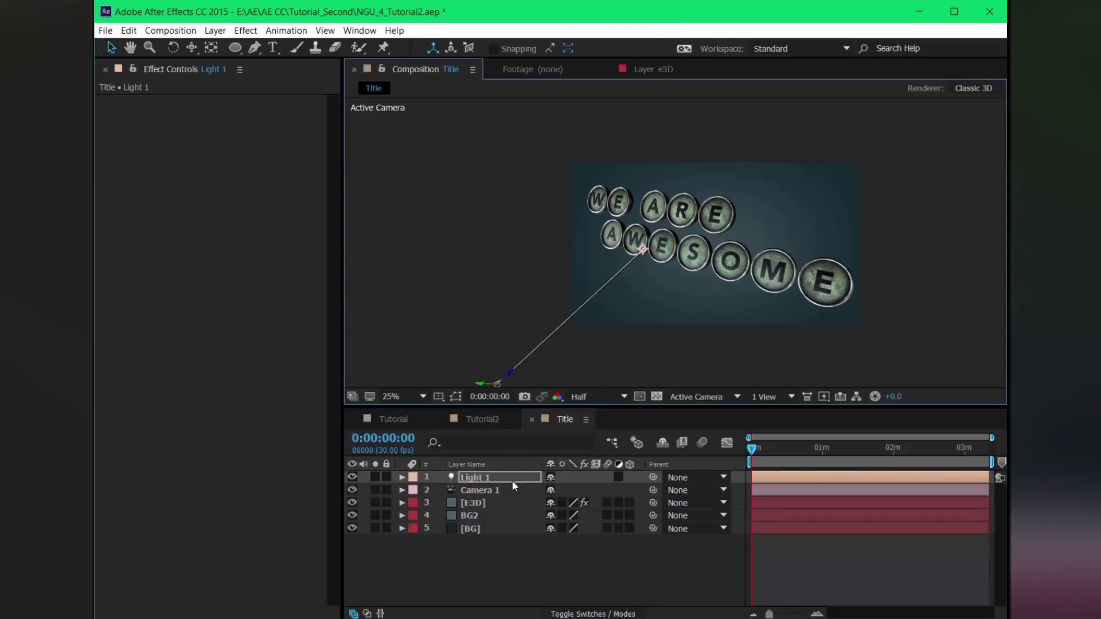
{"action": "key", "text": "ctrl+alt+shift+l"}
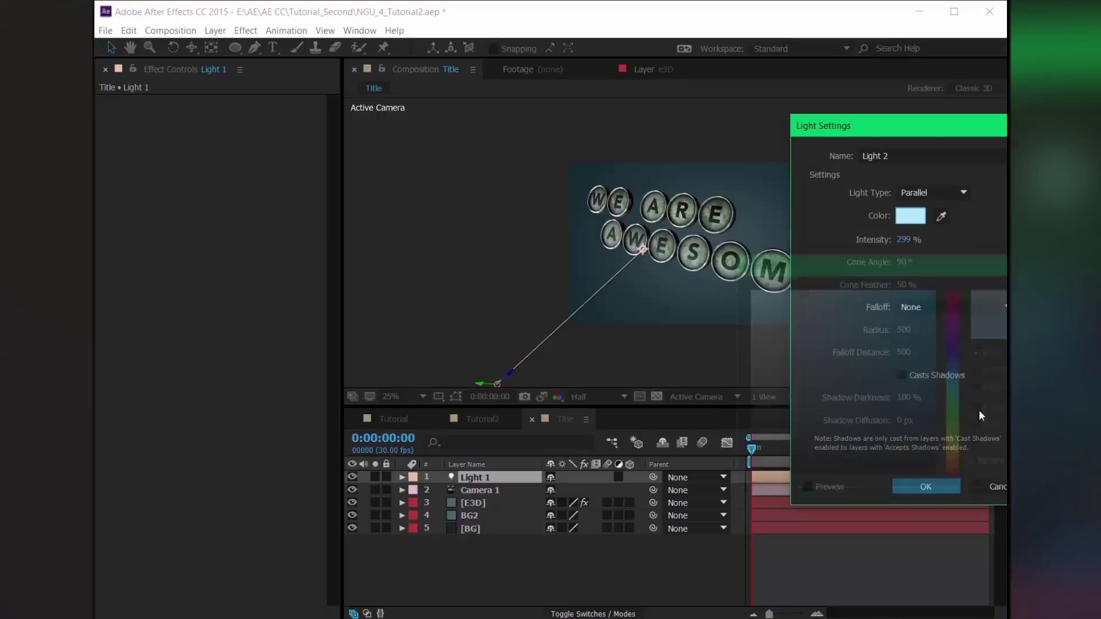
{"action": "key", "text": "Return"}
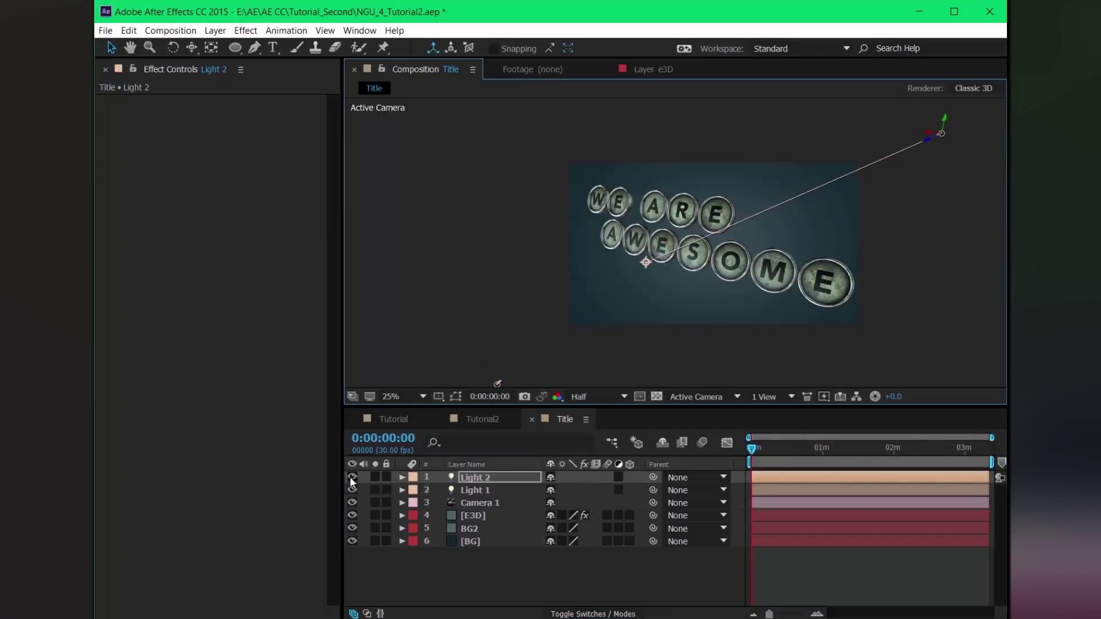
Create a third parallel light in white and place it below the frame, aimed at the M key
{"action": "left_click", "coordinate": [472, 477]}
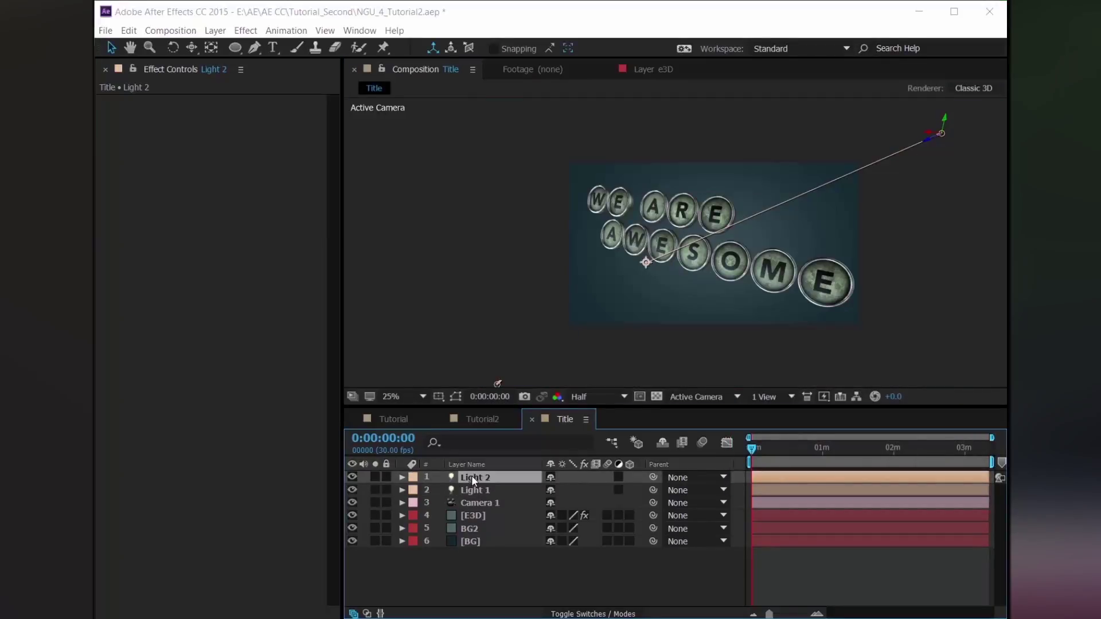
{"action": "key", "text": "ctrl+alt+shift+l"}
{"action": "left_click", "coordinate": [881, 216]}
{"action": "left_click", "coordinate": [749, 288]}
{"action": "key", "text": "Return"}
{"action": "left_click", "coordinate": [929, 487]}
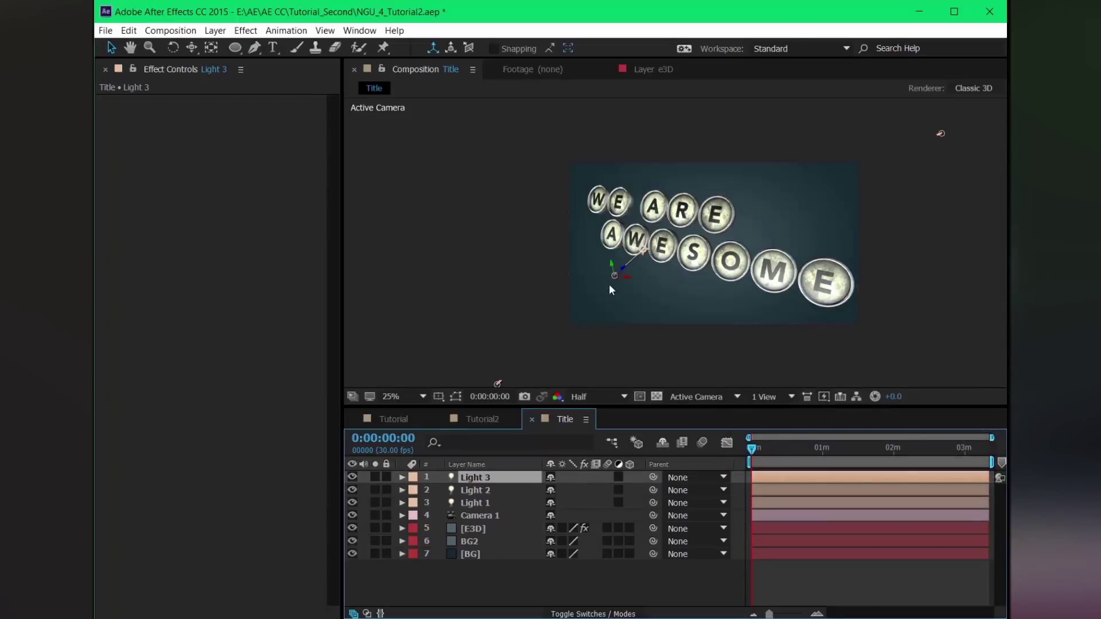
{"action": "left_click_drag", "start_coordinate": [609, 284], "coordinate": [765, 271]}
Compare the title with Light 3 off and on, and examine the lit keys in an enlarged view
{"action": "left_click", "coordinate": [350, 478]}
{"action": "left_click", "coordinate": [350, 478]}
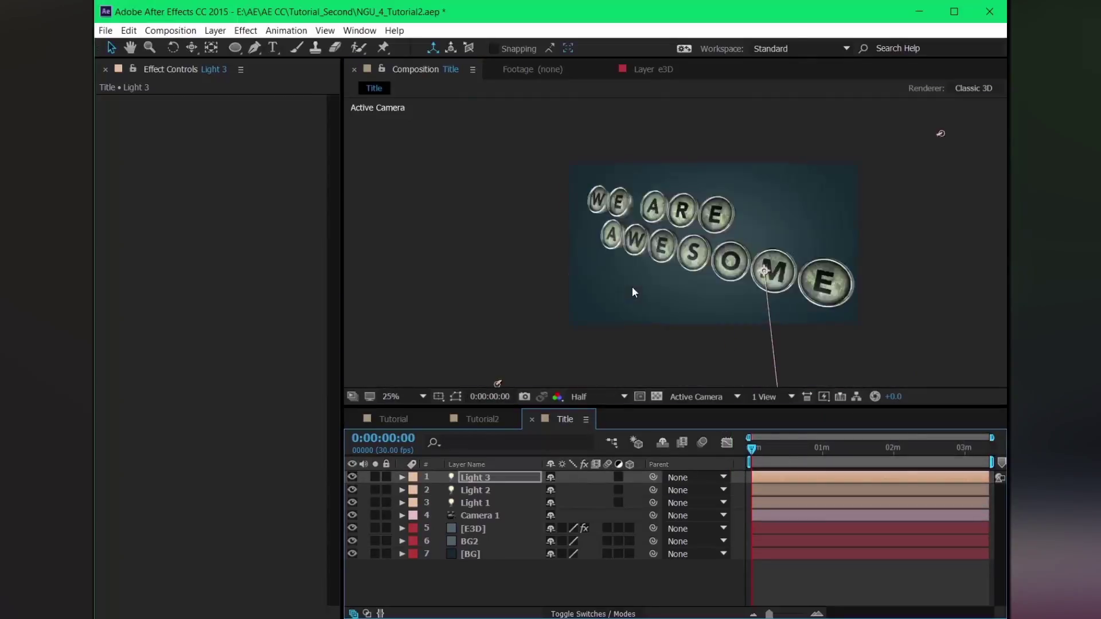
{"action": "scroll", "coordinate": [632, 287], "scroll_direction": "up", "scroll_amount": 2}
{"action": "key", "text": "grave"}
{"action": "key", "text": "grave"}
{"action": "scroll", "coordinate": [617, 308], "scroll_direction": "down", "scroll_amount": 2}
{"action": "left_click_drag", "start_coordinate": [680, 242], "coordinate": [651, 231]}
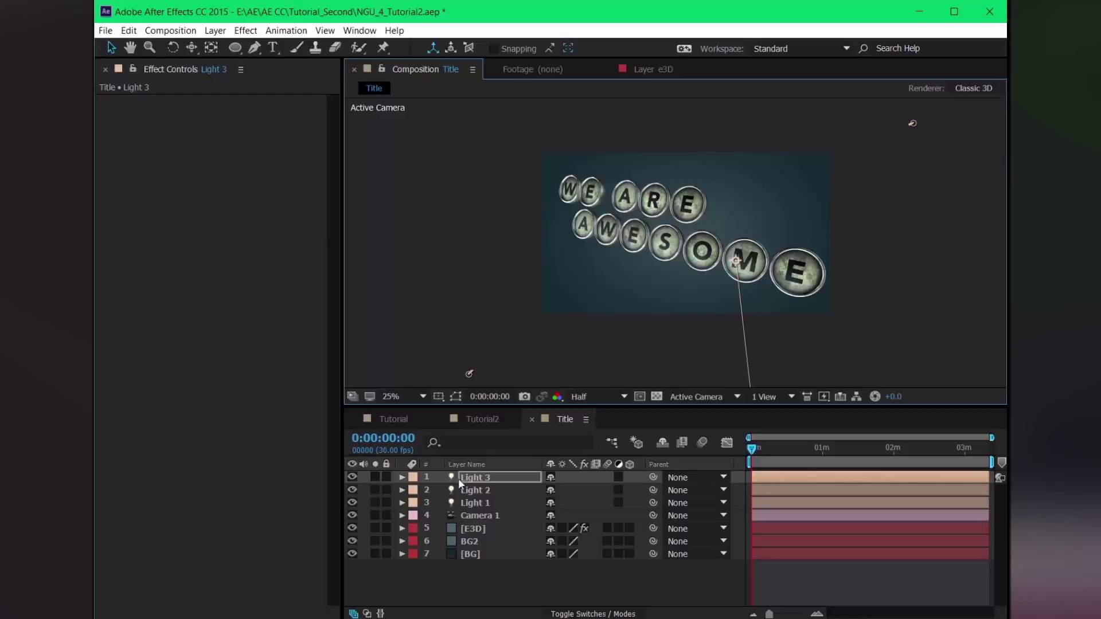
Try the Single Light and Product presets as additional lighting in the E3D layer's render settings
{"action": "left_click", "coordinate": [480, 516]}
{"action": "left_click", "coordinate": [477, 527]}
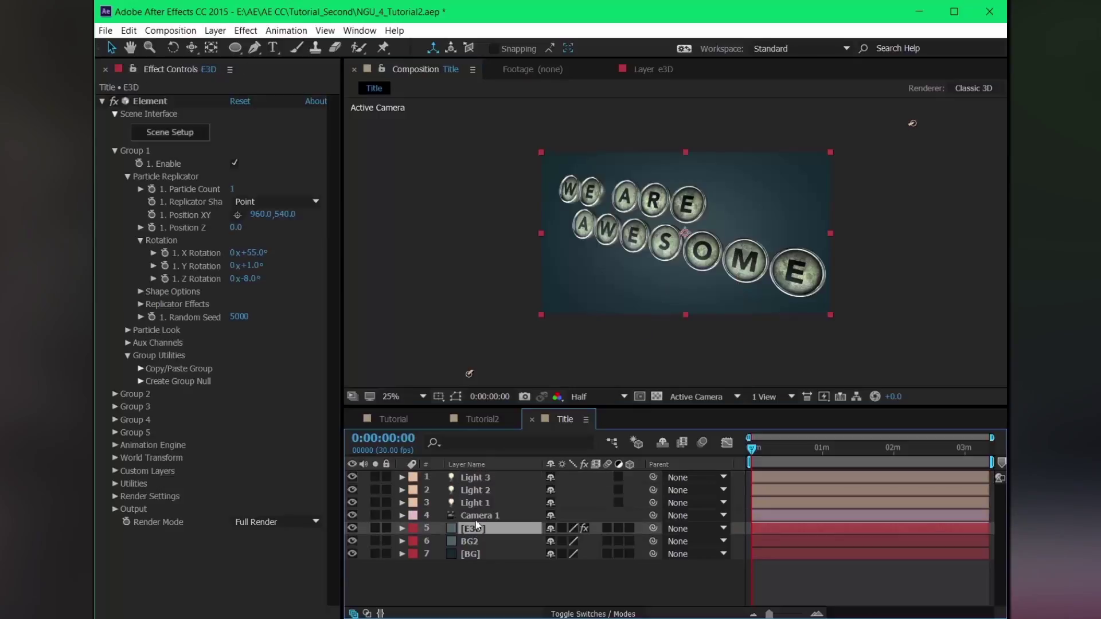
{"action": "left_click", "coordinate": [114, 151]}
{"action": "left_click", "coordinate": [115, 266]}
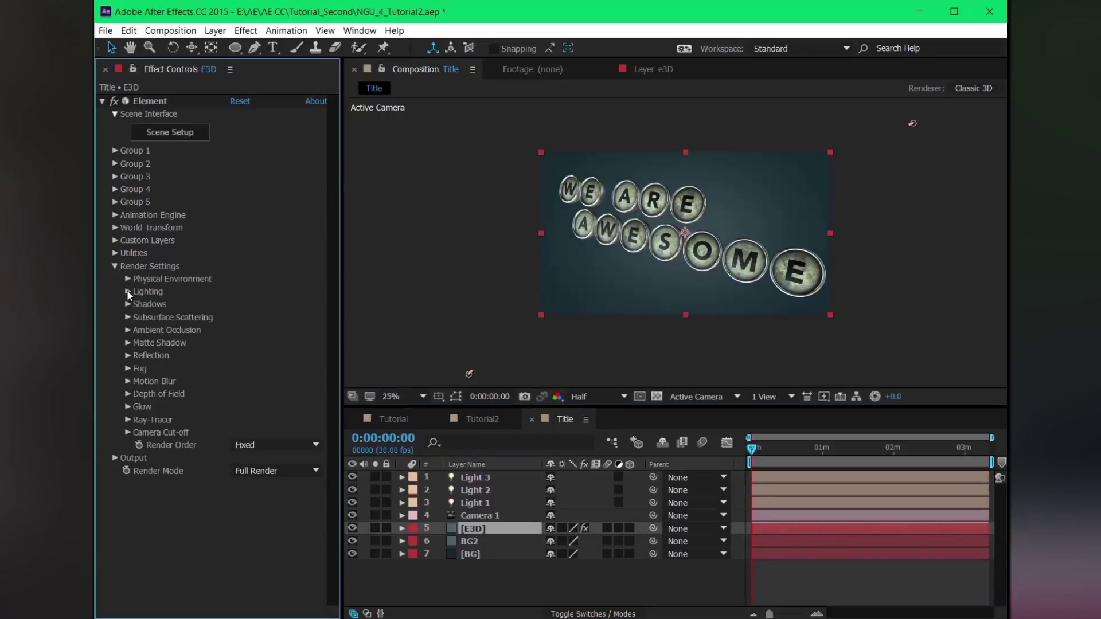
{"action": "left_click", "coordinate": [127, 291]}
{"action": "left_click", "coordinate": [275, 330]}
{"action": "left_click", "coordinate": [258, 40]}
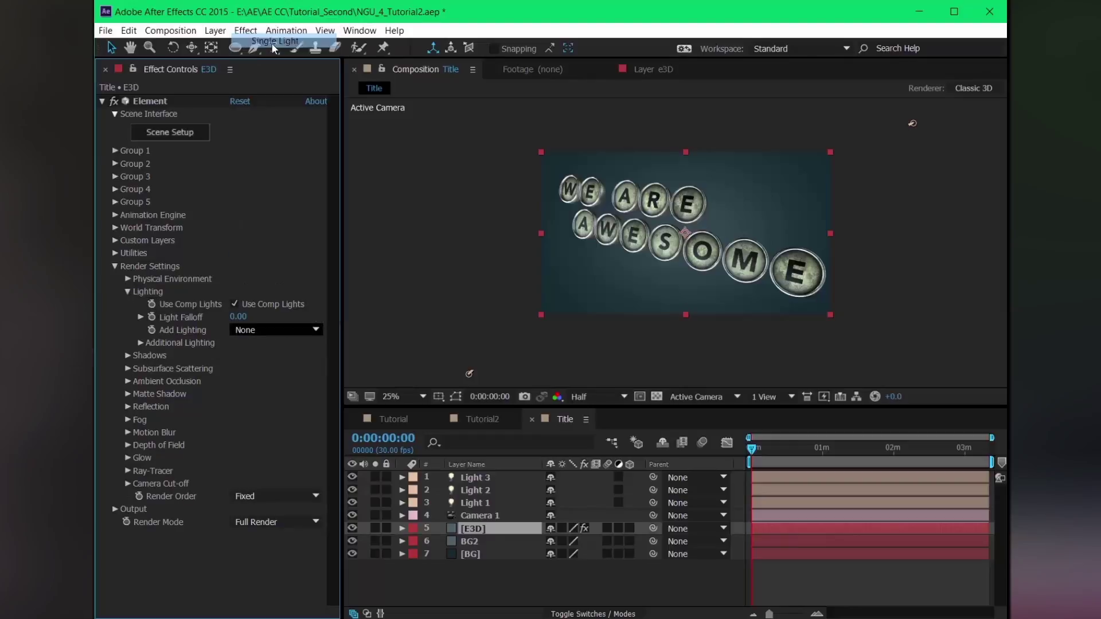
{"action": "left_click", "coordinate": [291, 330]}
{"action": "left_click", "coordinate": [267, 214]}
{"action": "scroll", "coordinate": [679, 241], "scroll_direction": "up", "scroll_amount": 1}
{"action": "scroll", "coordinate": [679, 241], "scroll_direction": "down", "scroll_amount": 1}
{"action": "scroll", "coordinate": [668, 202], "scroll_direction": "up", "scroll_amount": 1}
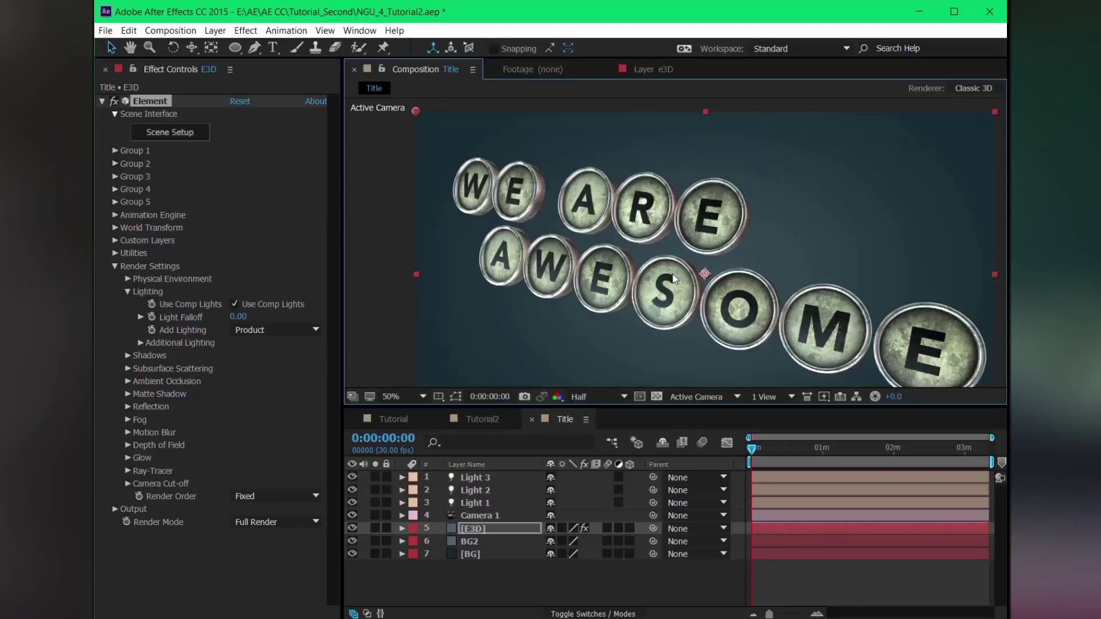
Try the Sun Set, 360 and Product additional lighting presets on the E3D layer, then set it back to None
{"action": "left_click", "coordinate": [272, 332]}
{"action": "left_click", "coordinate": [262, 142]}
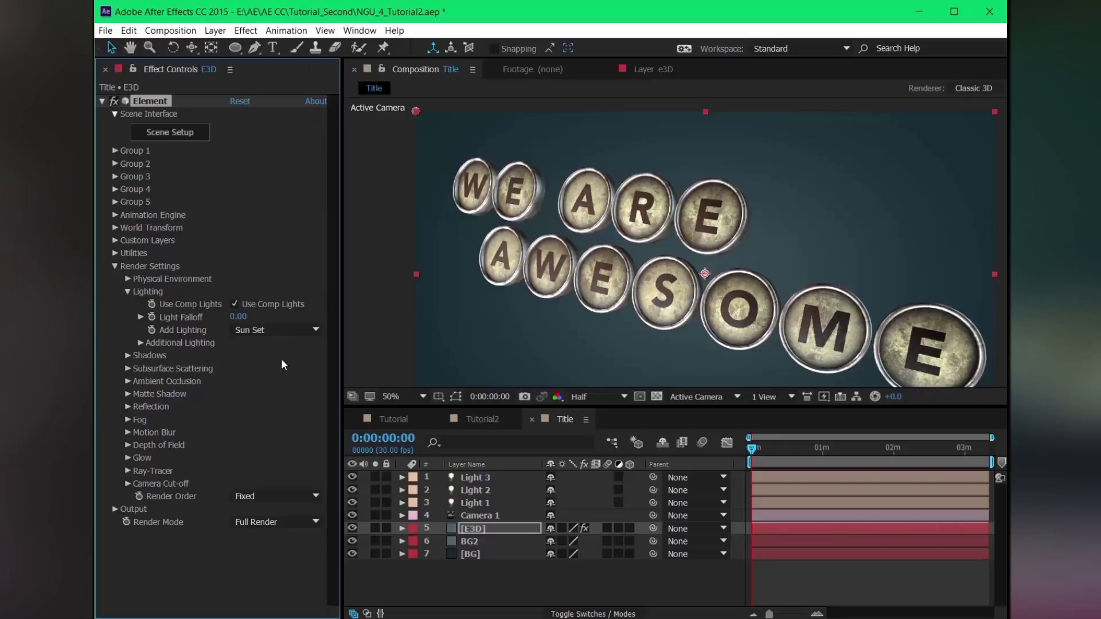
{"action": "left_click", "coordinate": [284, 330]}
{"action": "left_click", "coordinate": [267, 214]}
{"action": "key", "text": "comma"}
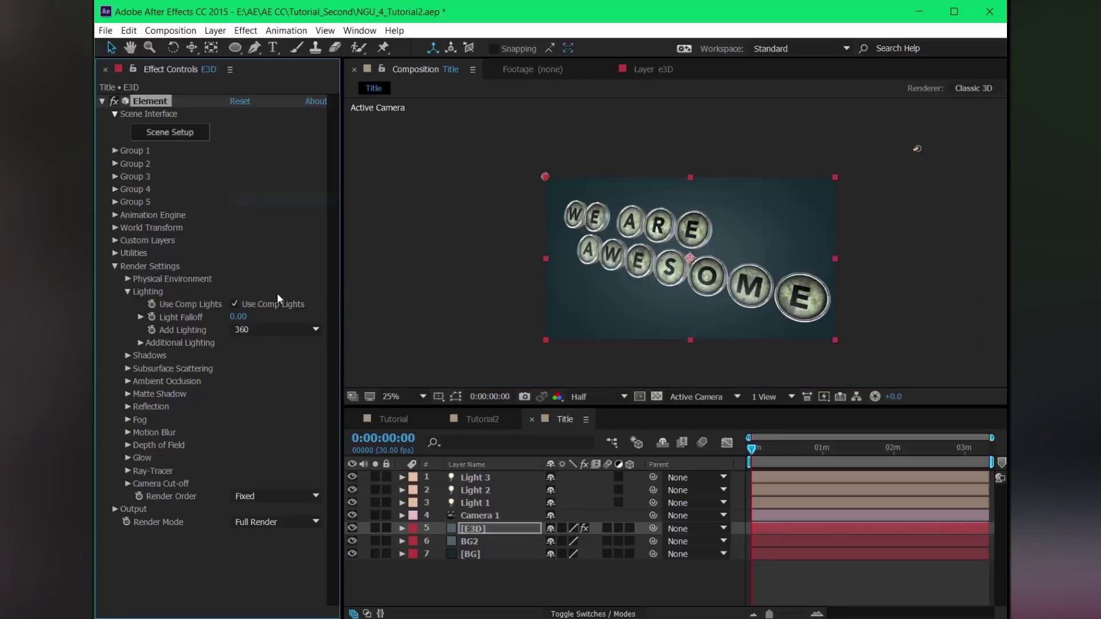
{"action": "left_click", "coordinate": [275, 330]}
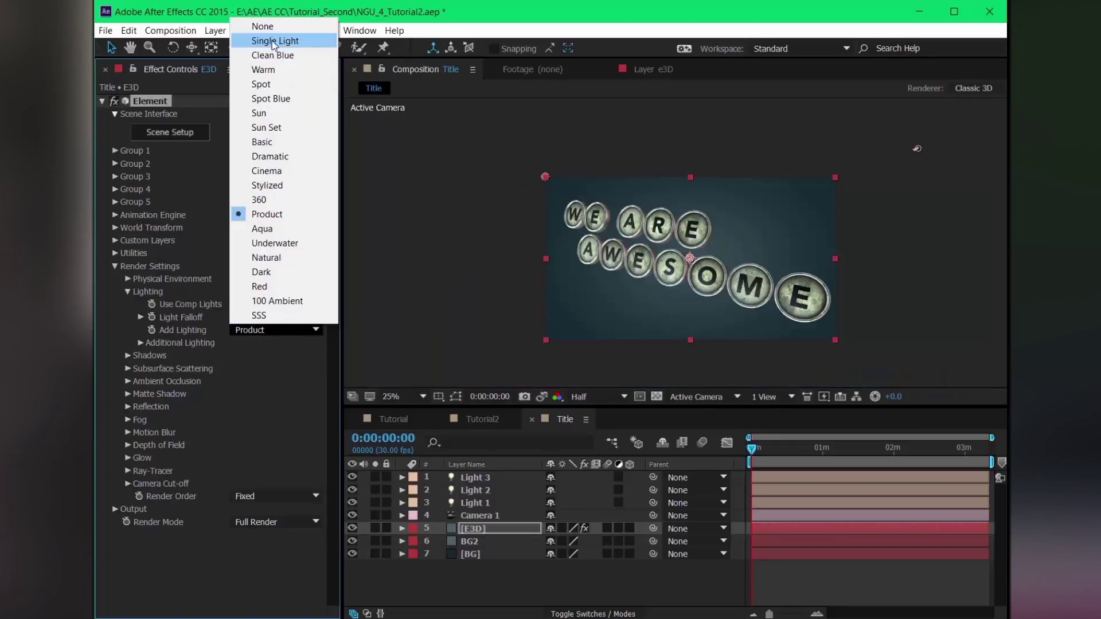
{"action": "left_click", "coordinate": [258, 26]}
{"action": "left_click", "coordinate": [128, 279]}
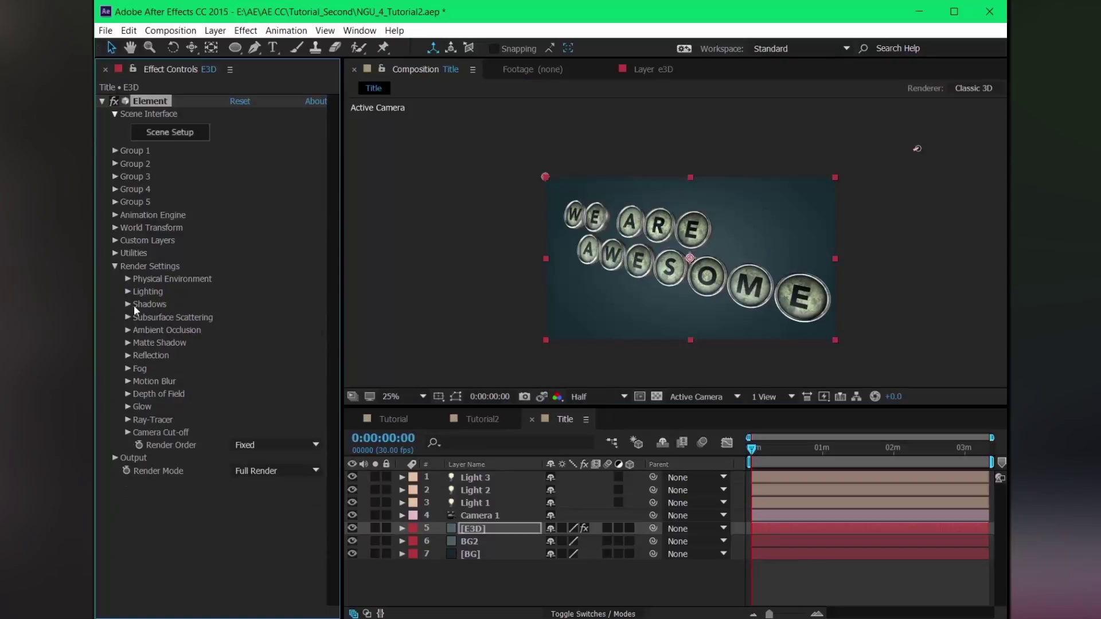
{"action": "left_click", "coordinate": [114, 266]}
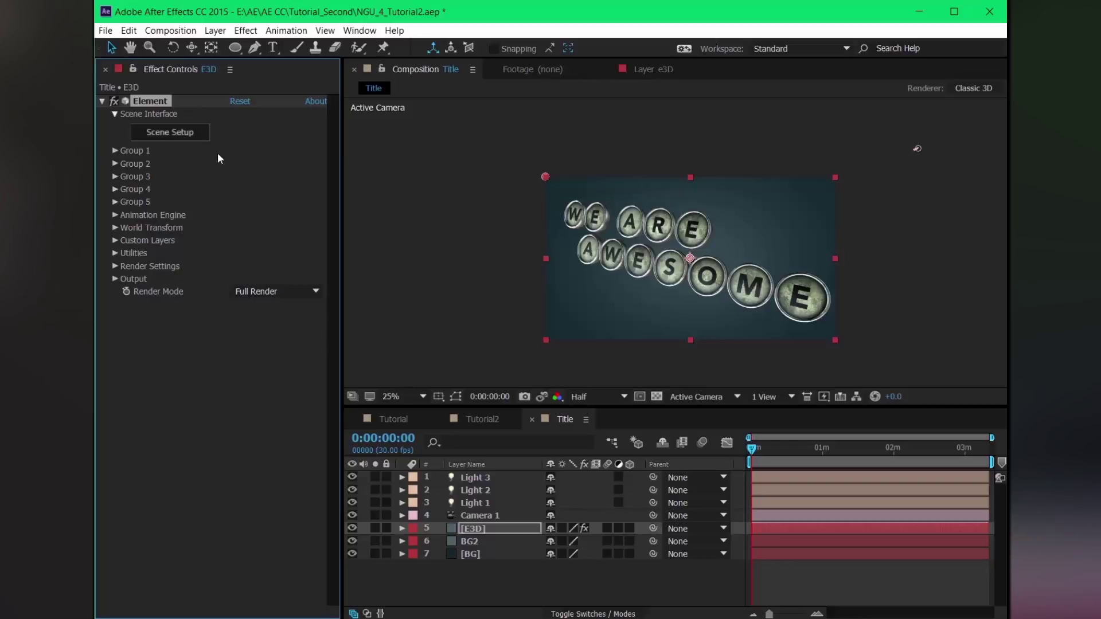
Apply the BackLight_2K_28 environment in Scene Setup, check its effect on the keys and accept the scene
{"action": "left_click", "coordinate": [179, 134]}
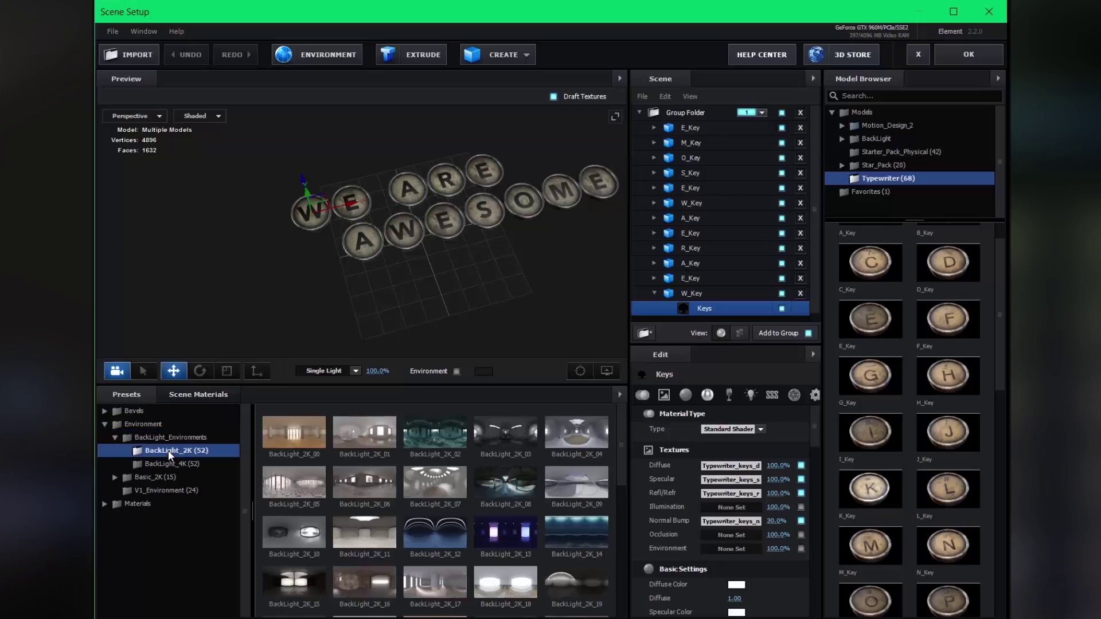
{"action": "scroll", "coordinate": [391, 478], "scroll_direction": "down", "scroll_amount": 1}
{"action": "scroll", "coordinate": [402, 485], "scroll_direction": "down", "scroll_amount": 3}
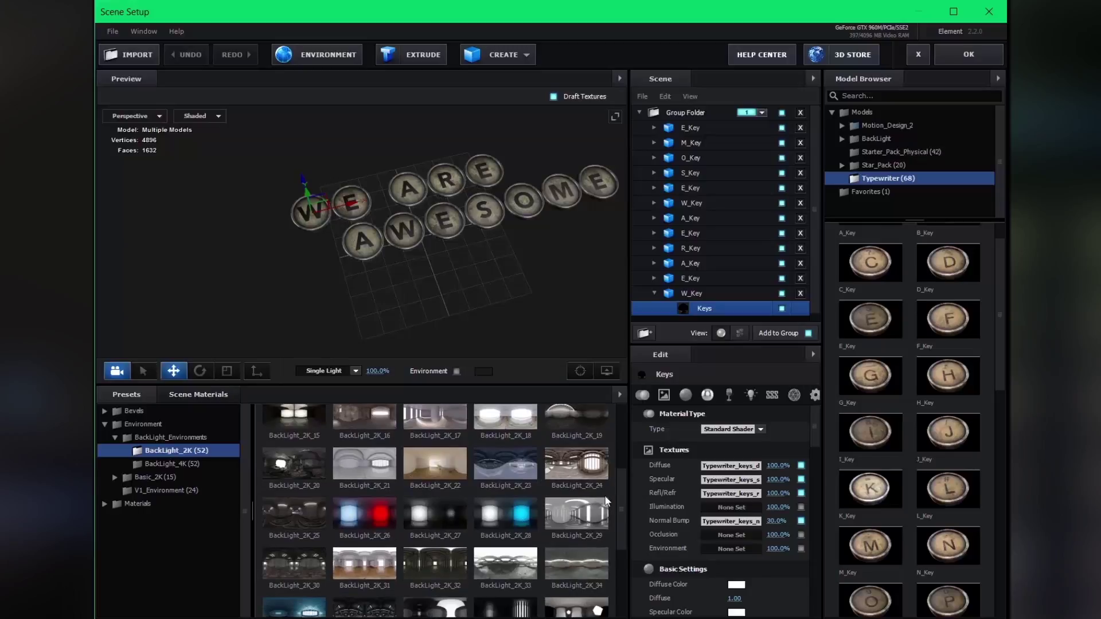
{"action": "left_click_drag", "start_coordinate": [625, 533], "coordinate": [624, 500]}
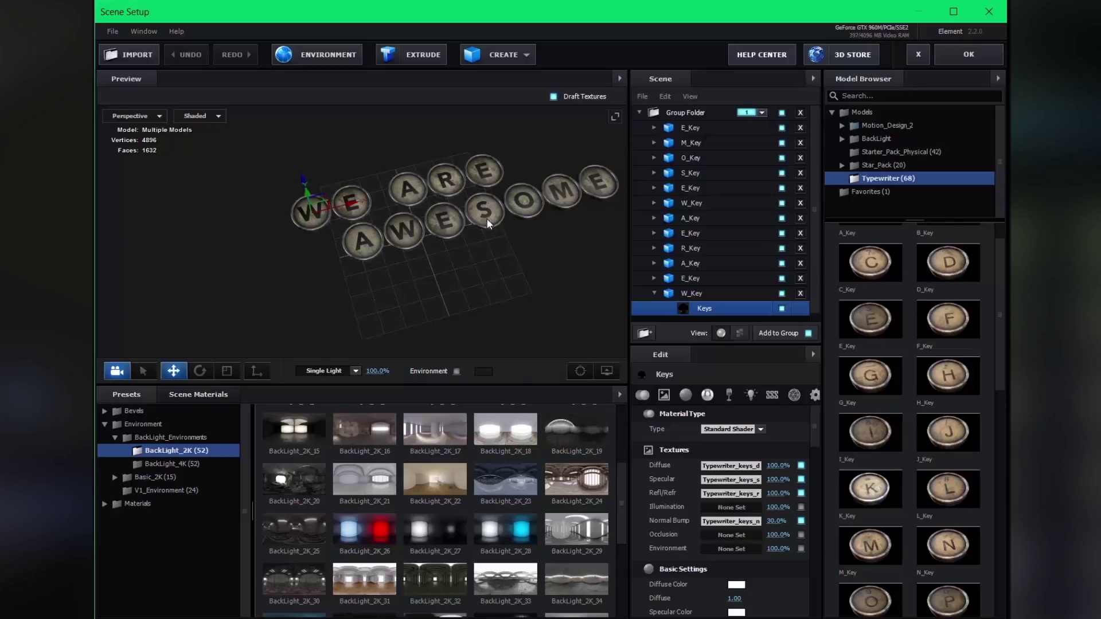
{"action": "mouse_move", "coordinate": [487, 218]}
{"action": "left_mouse_down"}
{"action": "mouse_move", "coordinate": [490, 246]}
{"action": "mouse_move", "coordinate": [491, 210]}
{"action": "left_mouse_up"}
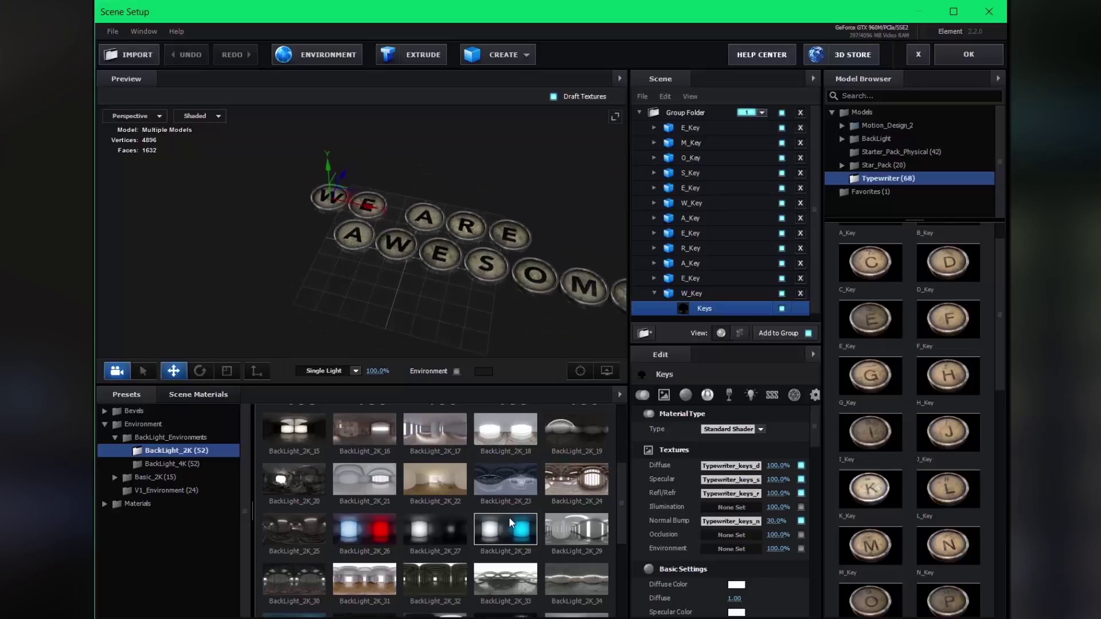
{"action": "left_click", "coordinate": [508, 517]}
{"action": "left_click_drag", "start_coordinate": [482, 255], "coordinate": [386, 206]}
{"action": "scroll", "coordinate": [484, 250], "scroll_direction": "up", "scroll_amount": 1}
{"action": "scroll", "coordinate": [373, 228], "scroll_direction": "up", "scroll_amount": 3}
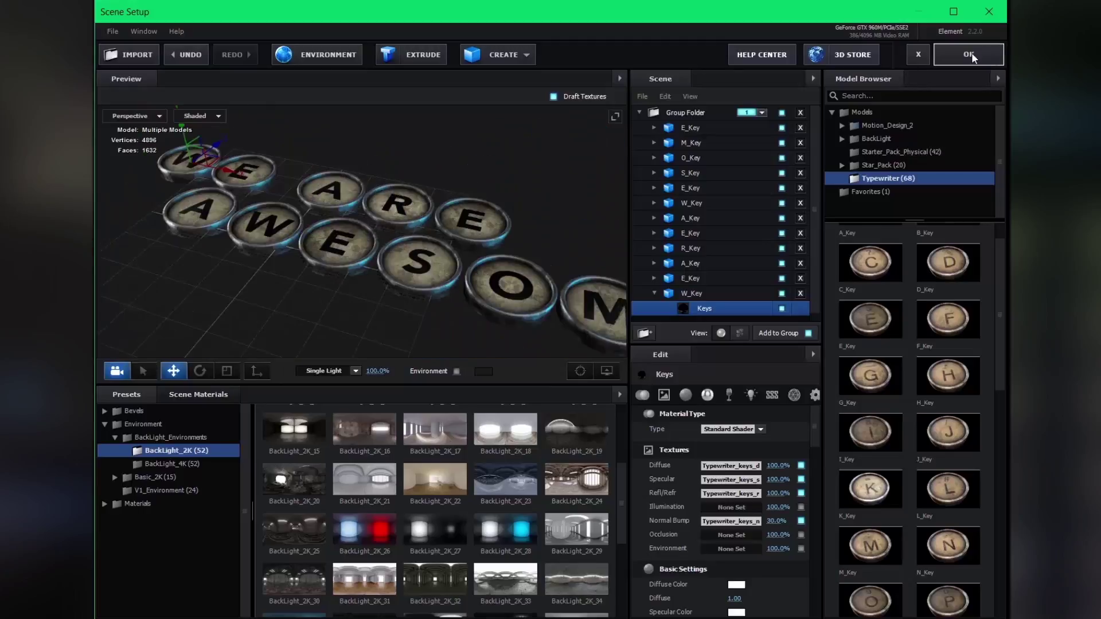
{"action": "left_click", "coordinate": [969, 54]}
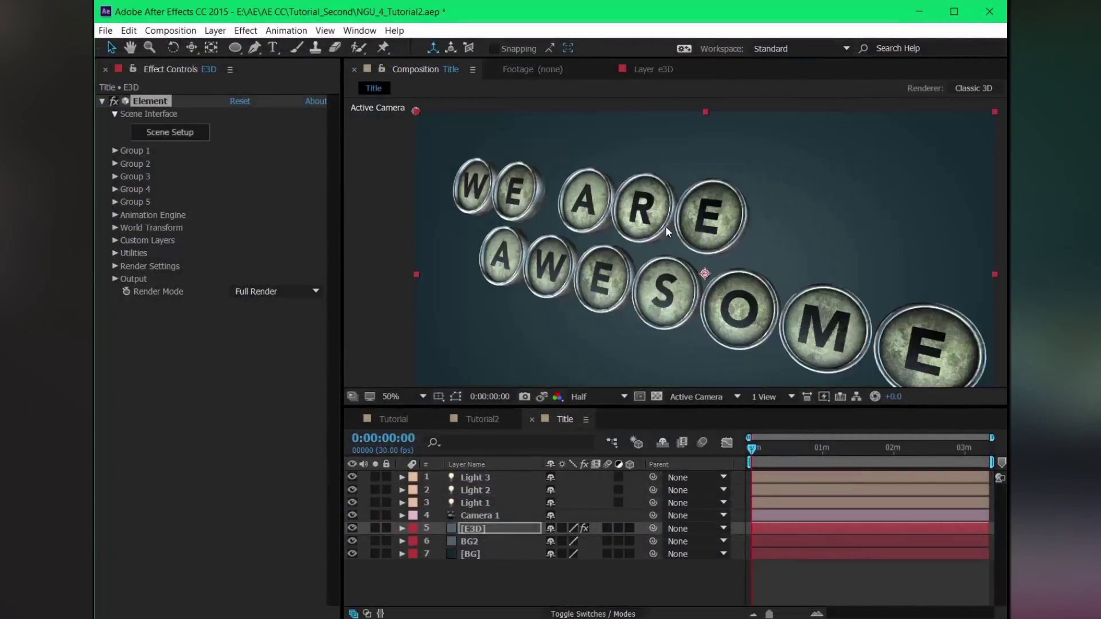
Set the E3D layer's physical environment to exposure 1.03, gamma 1.48, X rotation 1x+81° and Y rotation 34°
{"action": "left_click", "coordinate": [115, 266]}
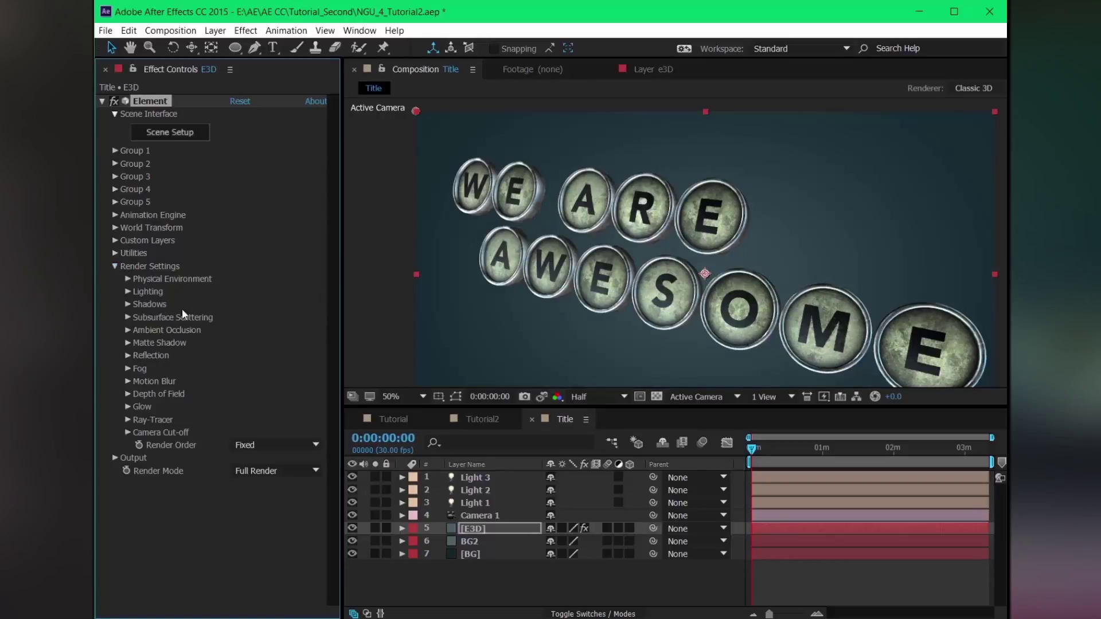
{"action": "left_click", "coordinate": [128, 279]}
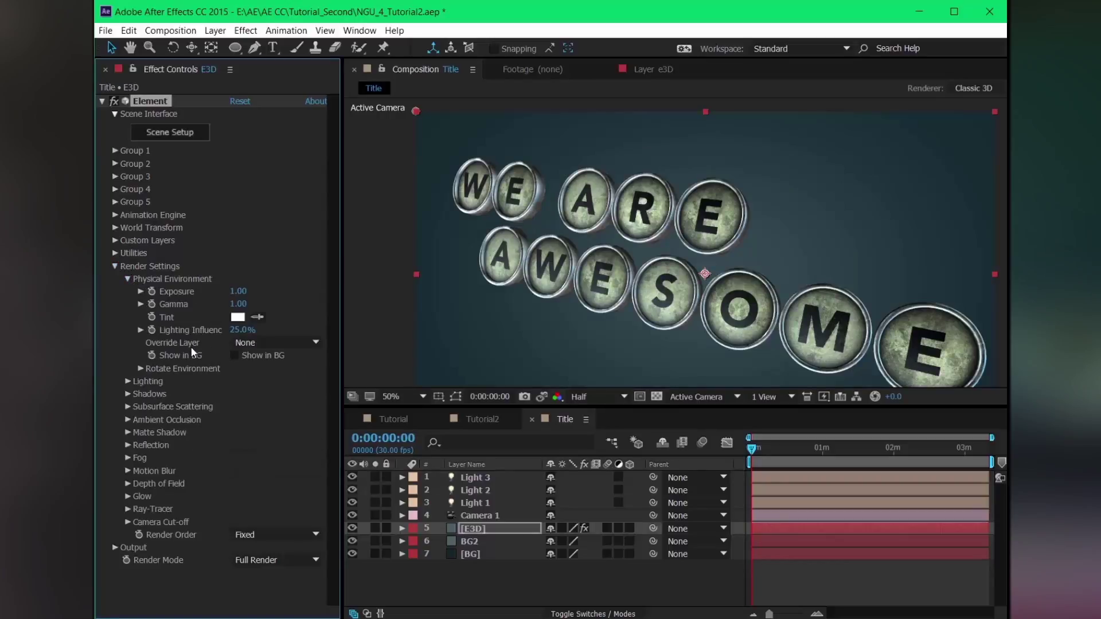
{"action": "left_click", "coordinate": [141, 369]}
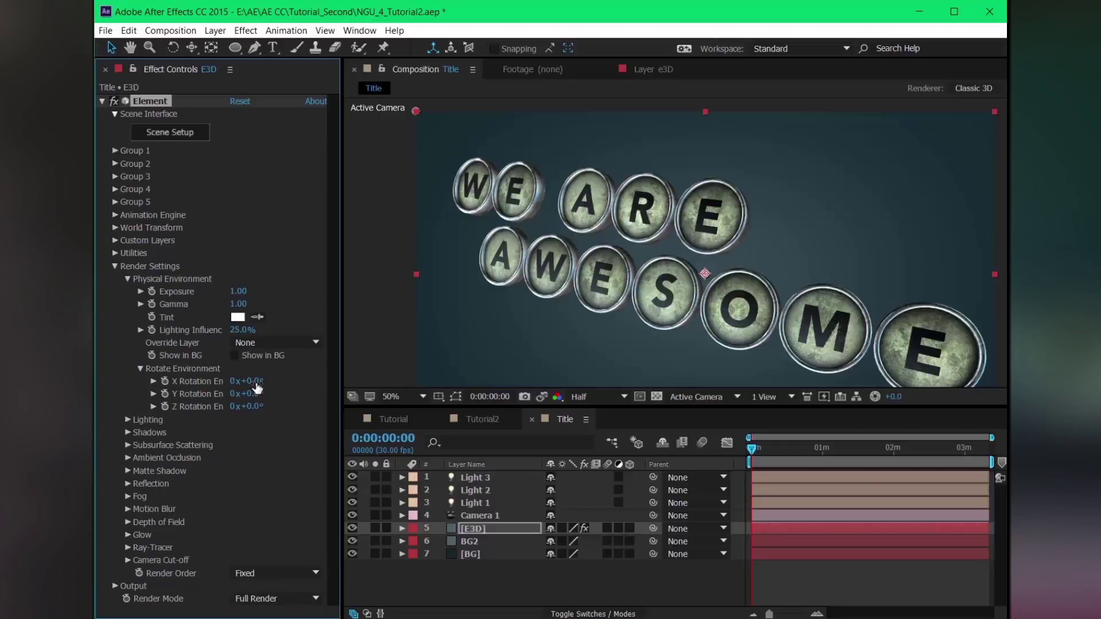
{"action": "left_click_drag", "start_coordinate": [256, 381], "coordinate": [580, 375]}
{"action": "mouse_move", "coordinate": [239, 291]}
{"action": "left_mouse_down"}
{"action": "mouse_move", "coordinate": [270, 286]}
{"action": "mouse_move", "coordinate": [228, 304]}
{"action": "mouse_move", "coordinate": [294, 304]}
{"action": "mouse_move", "coordinate": [226, 292]}
{"action": "left_mouse_up"}
{"action": "mouse_move", "coordinate": [251, 394]}
{"action": "left_mouse_down"}
{"action": "mouse_move", "coordinate": [322, 395]}
{"action": "mouse_move", "coordinate": [241, 400]}
{"action": "left_mouse_up"}
{"action": "scroll", "coordinate": [515, 293], "scroll_direction": "down", "scroll_amount": 2}
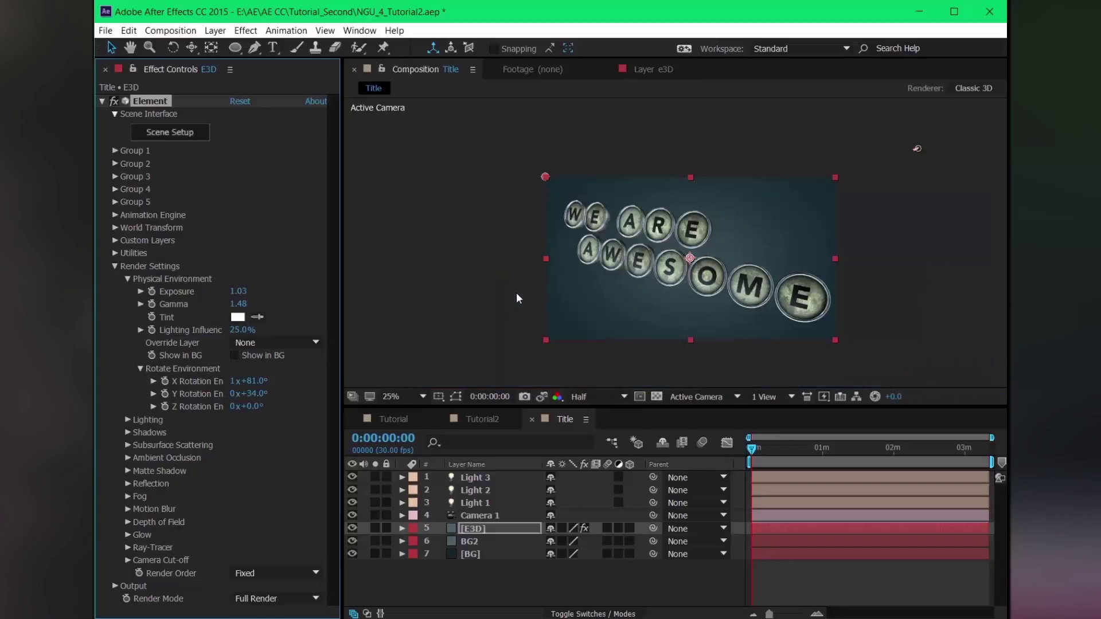
{"action": "left_click", "coordinate": [473, 528]}
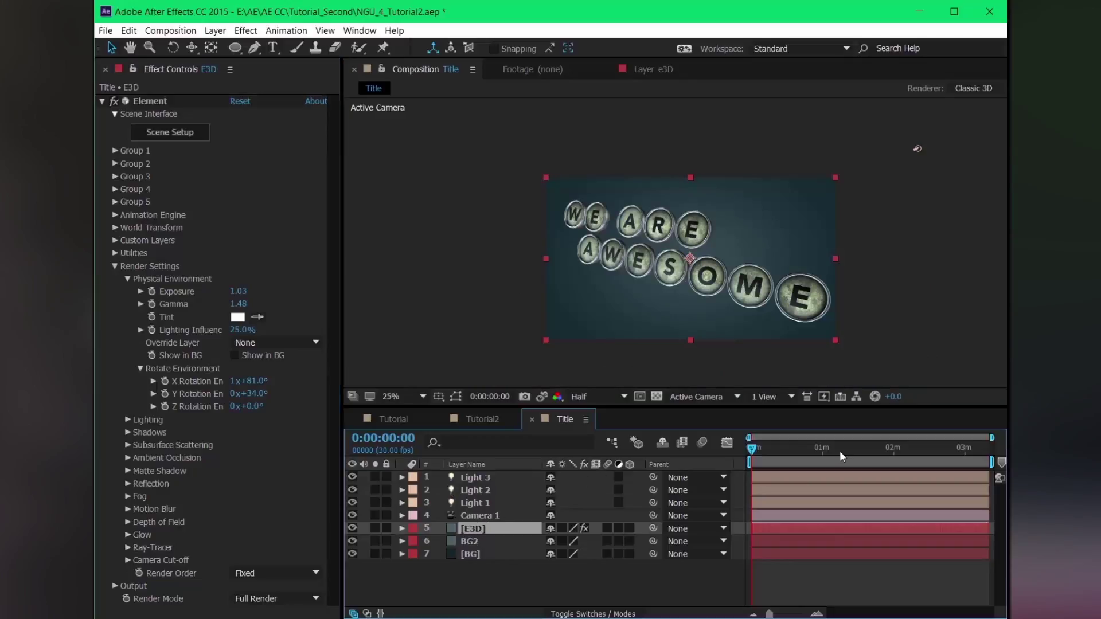
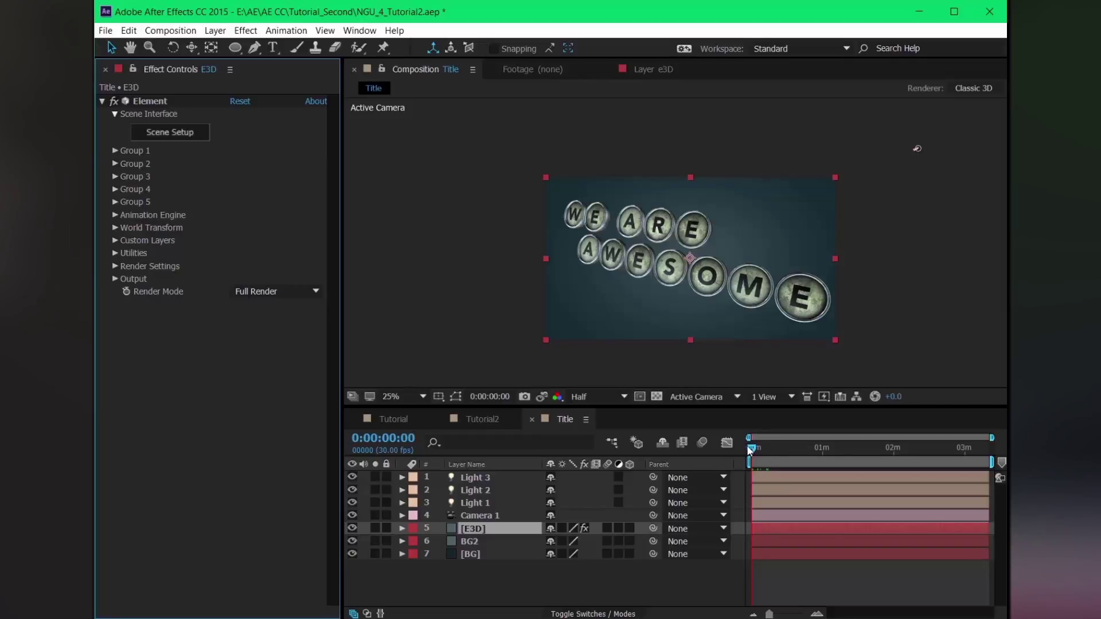
Review the scattered-key animation in the Tutorial2 composition at several times, then return to the Title composition
{"action": "left_click", "coordinate": [473, 422]}
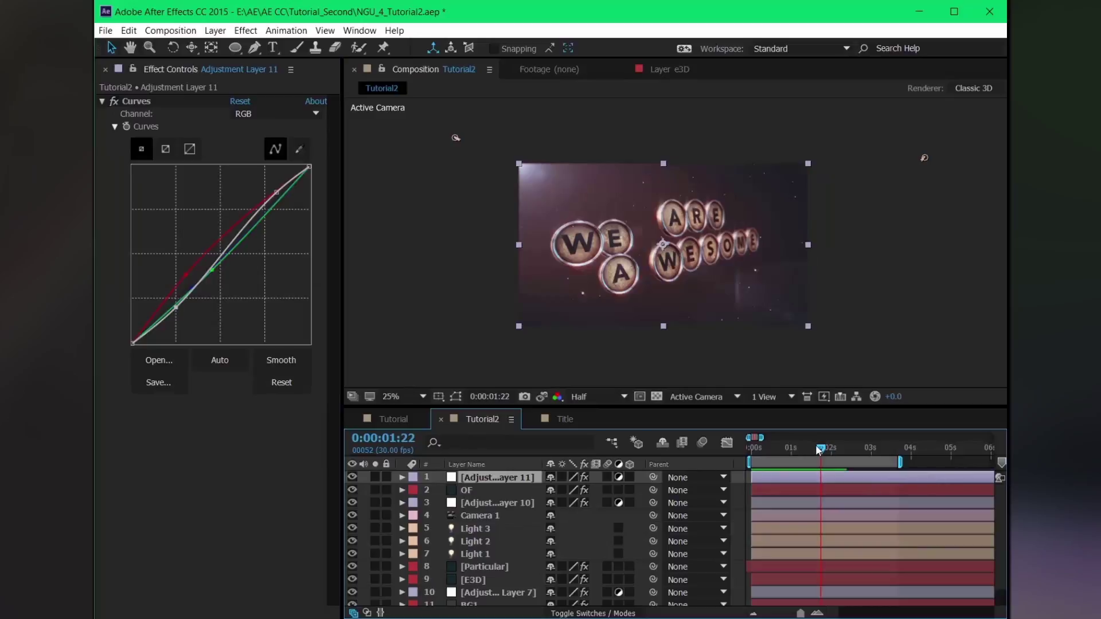
{"action": "left_click", "coordinate": [772, 448]}
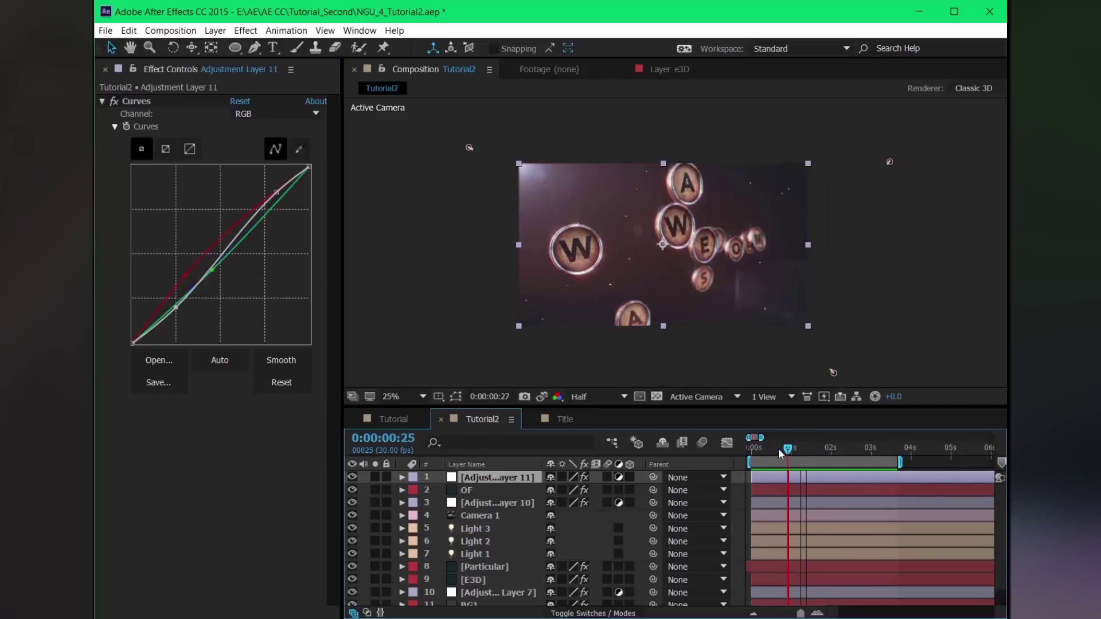
{"action": "left_click", "coordinate": [768, 449]}
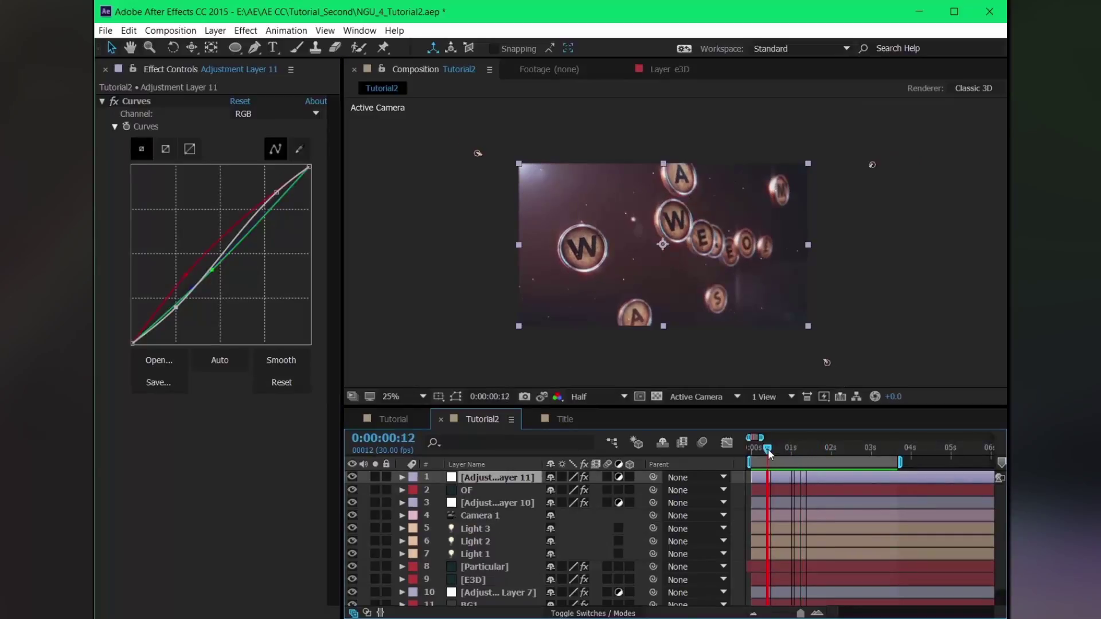
{"action": "left_click", "coordinate": [563, 417]}
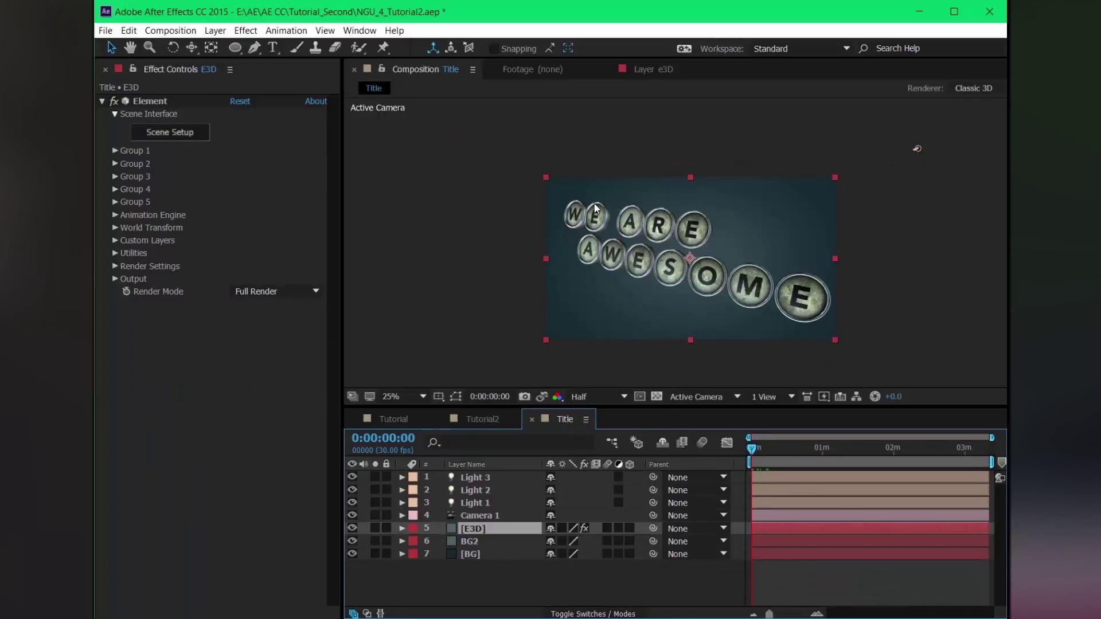
In Element's Scene Setup, duplicate the whole group folder of keys, assign the original folder to group 2 and accept the scene
{"action": "left_click", "coordinate": [178, 139]}
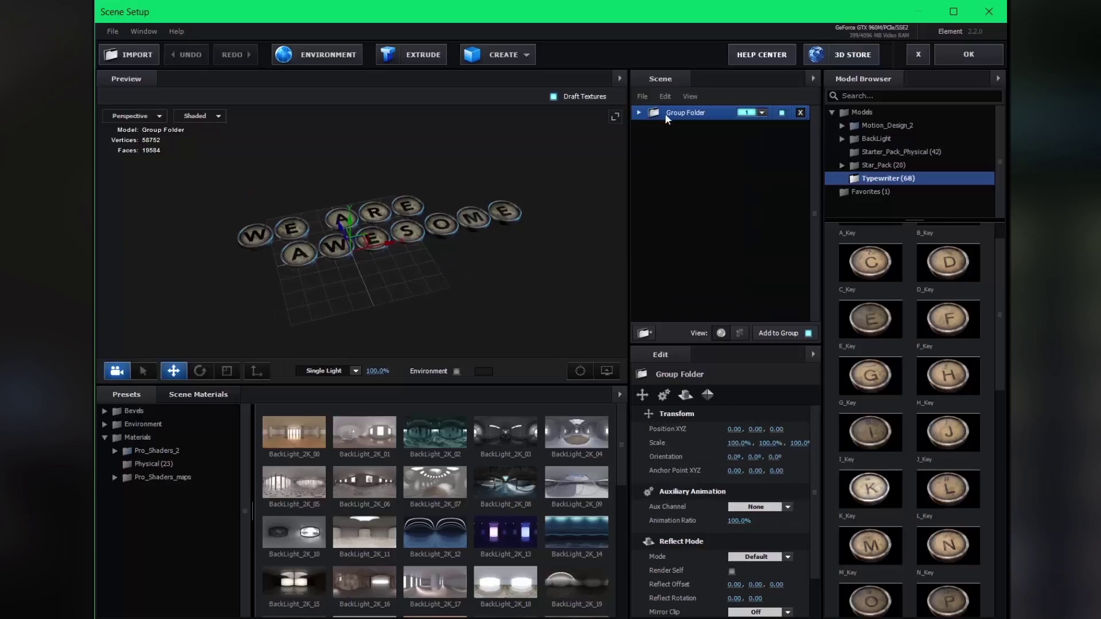
{"action": "right_click", "coordinate": [668, 112]}
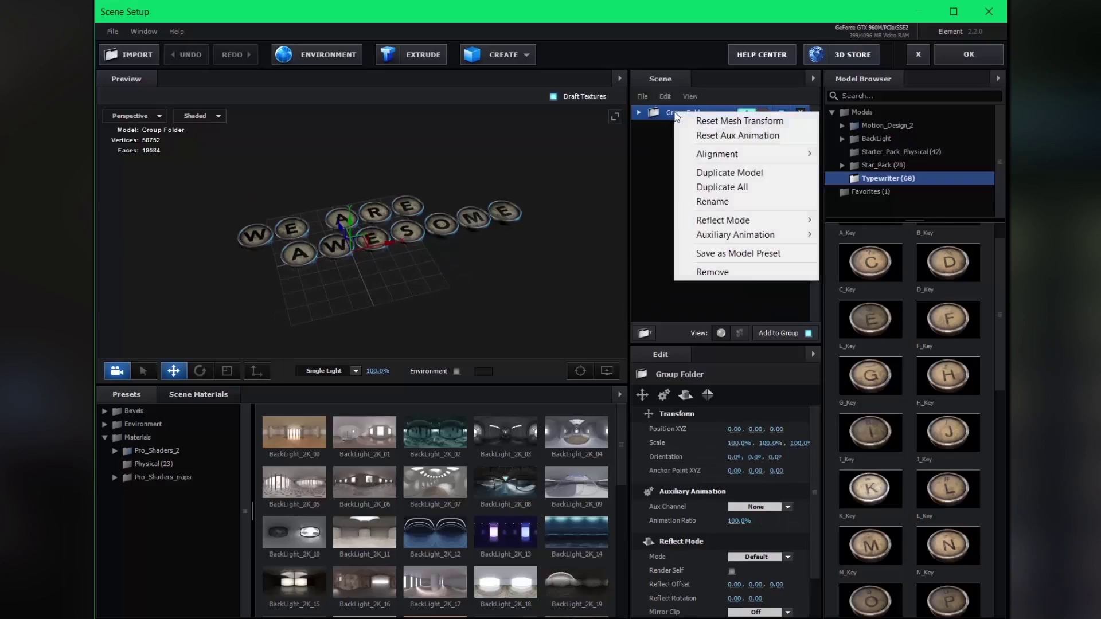
{"action": "left_click", "coordinate": [714, 187]}
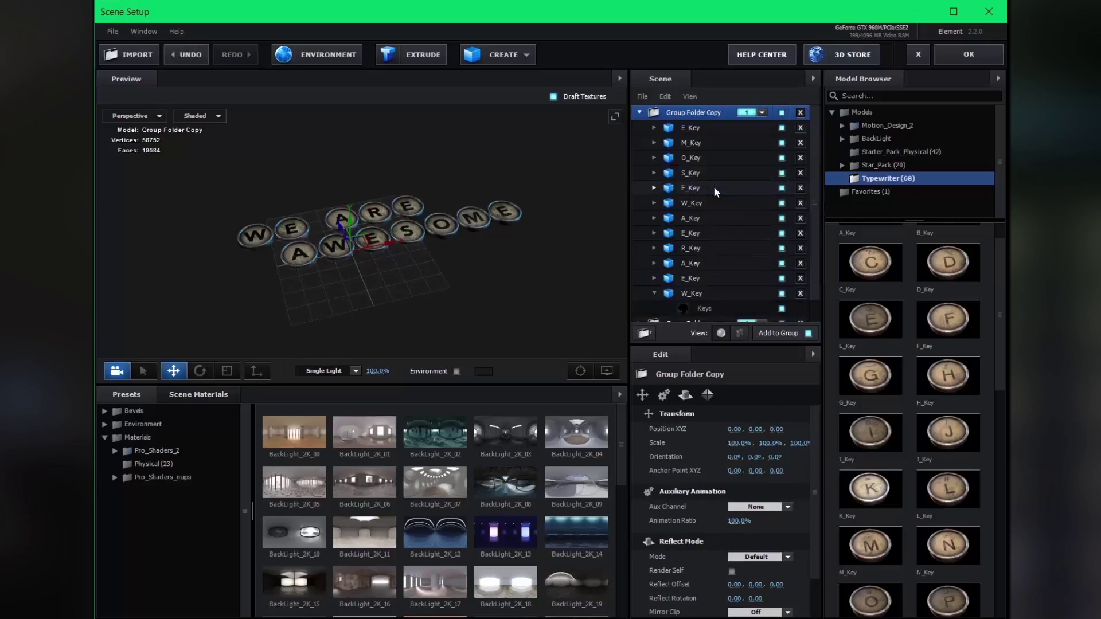
{"action": "left_click", "coordinate": [638, 113]}
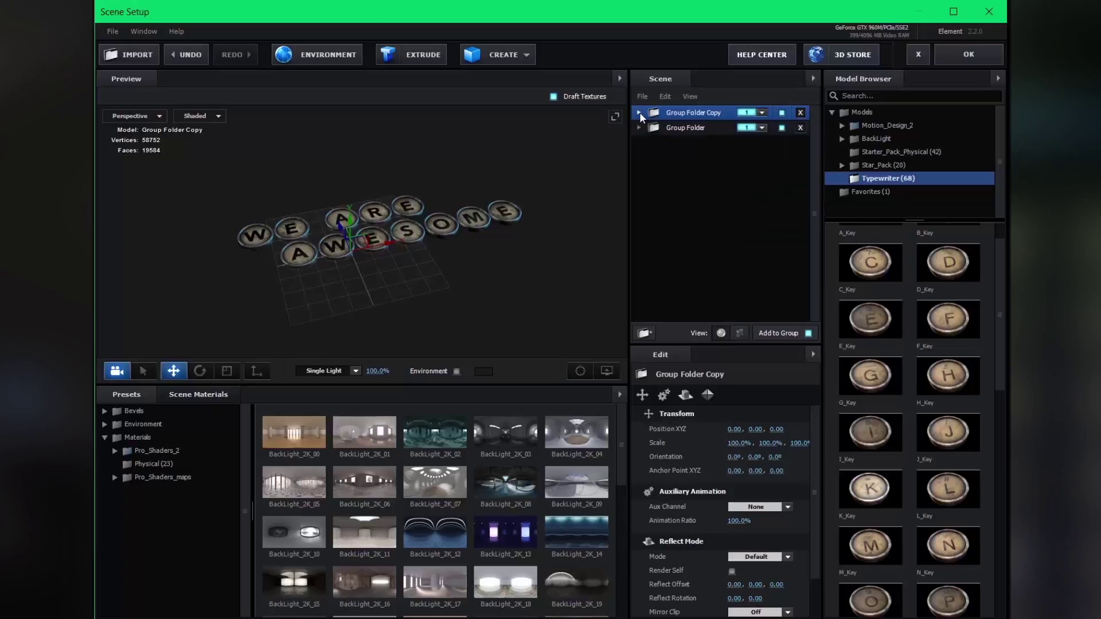
{"action": "left_click", "coordinate": [696, 128]}
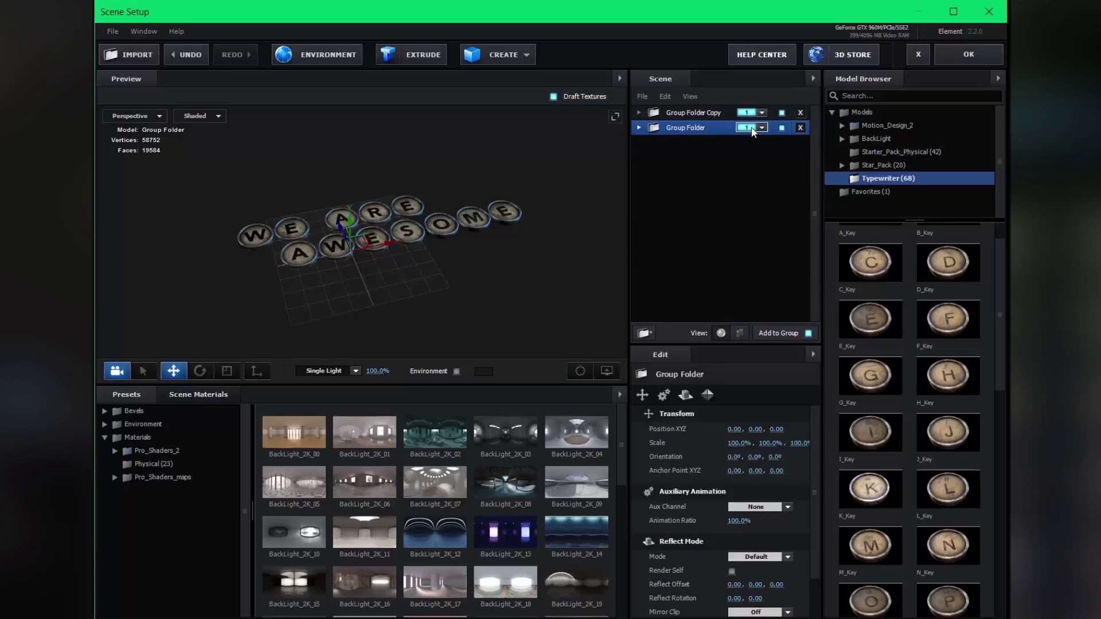
{"action": "left_click", "coordinate": [761, 128]}
{"action": "left_click", "coordinate": [767, 145]}
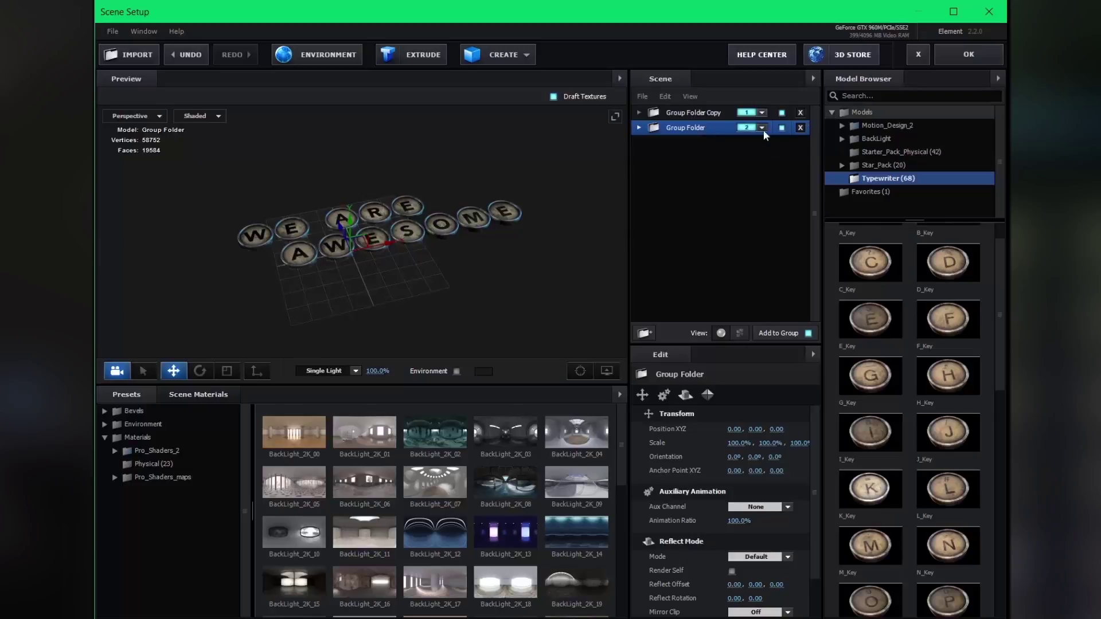
{"action": "left_click", "coordinate": [953, 57]}
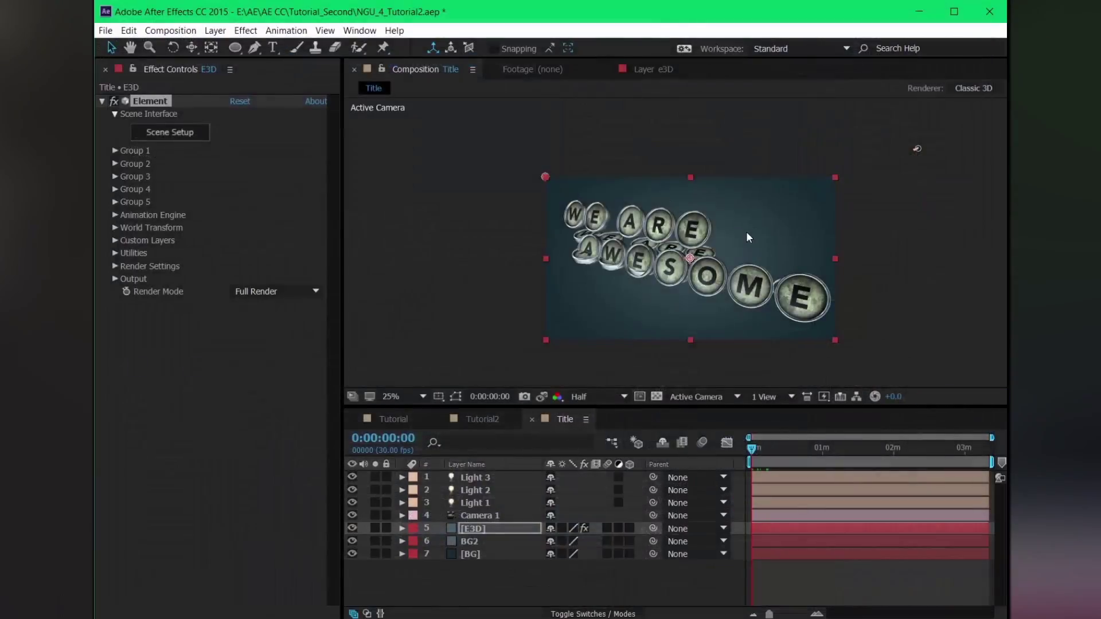
Examine the two overlapping copies of the keys up close and look through Element's render settings
{"action": "key", "text": "period"}
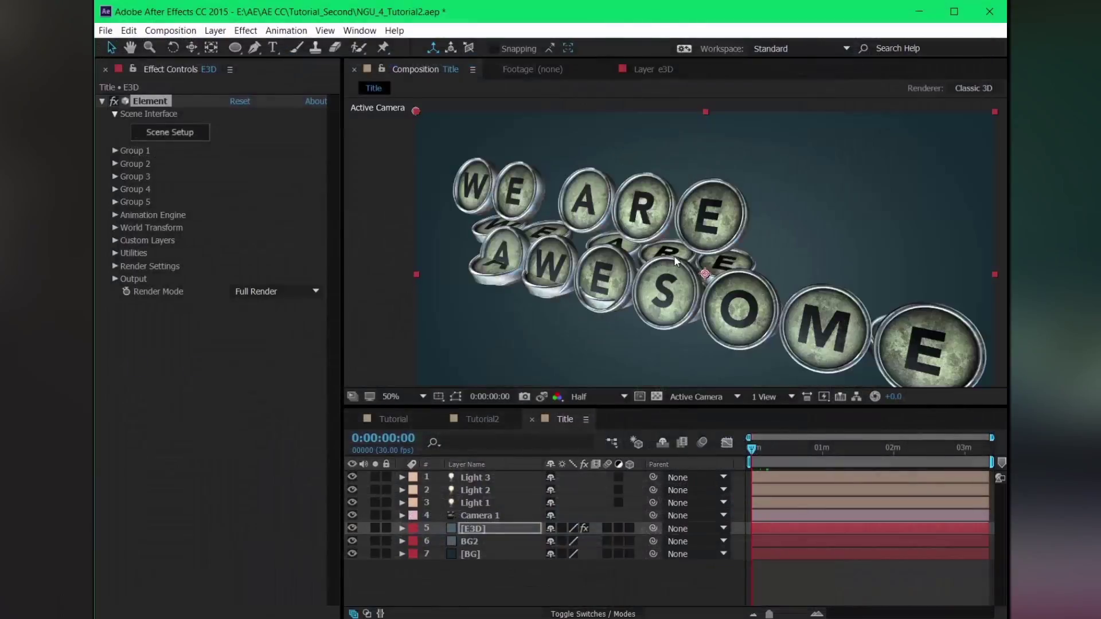
{"action": "key", "text": "comma"}
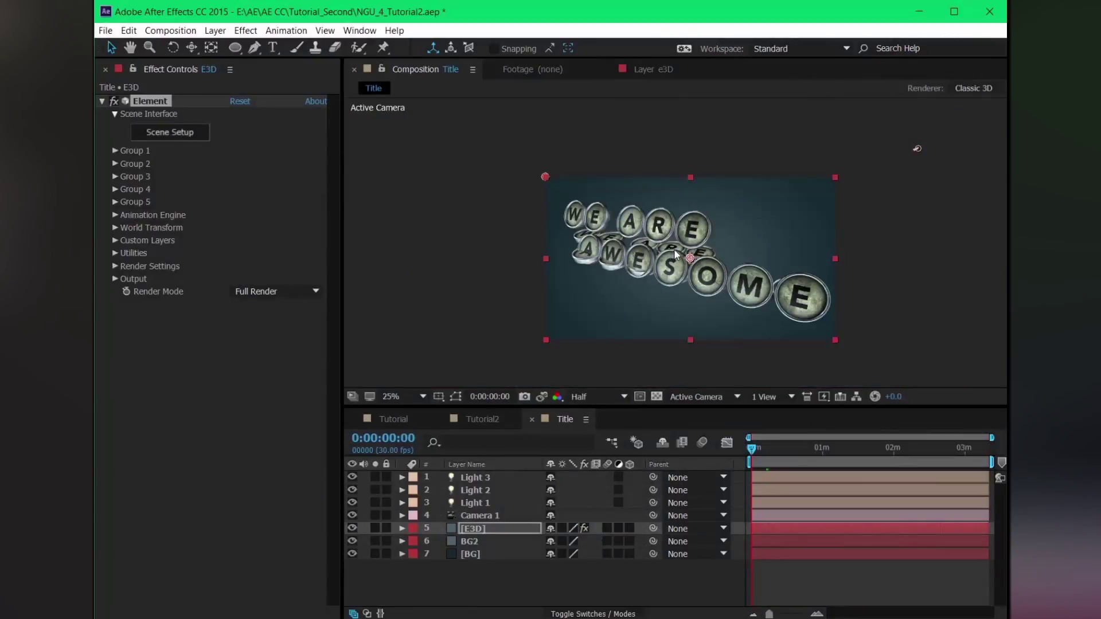
{"action": "key", "text": "period"}
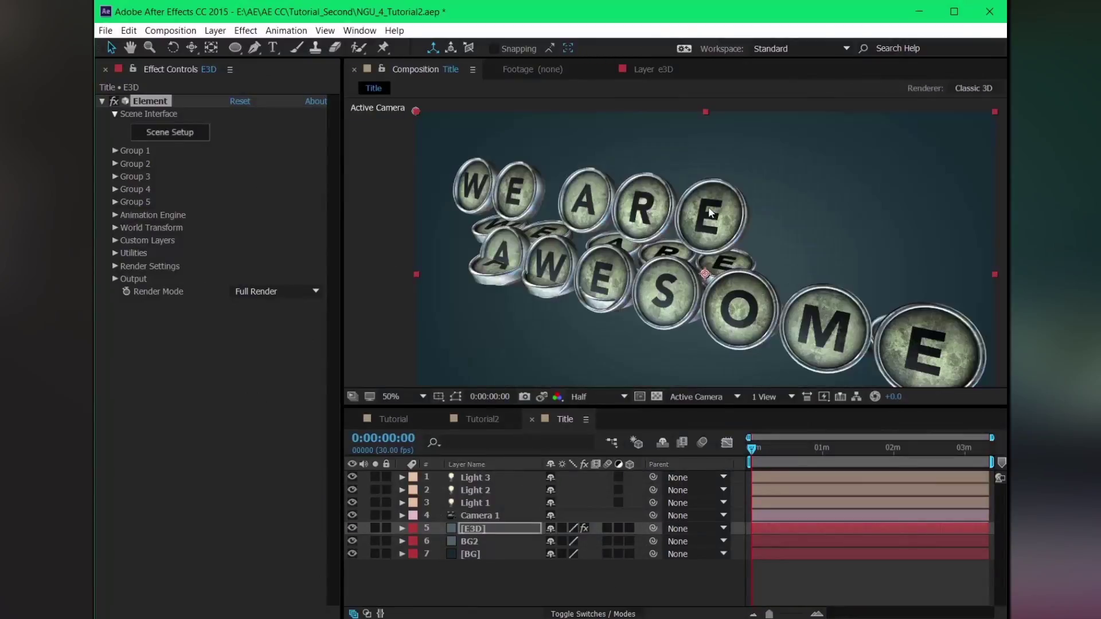
{"action": "key", "text": "comma"}
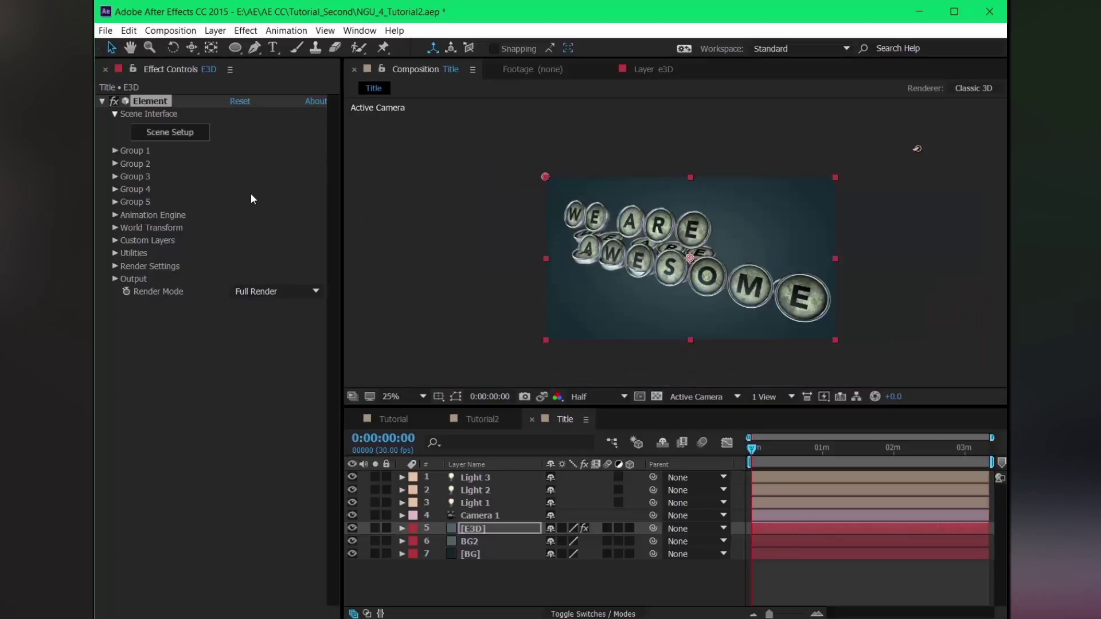
{"action": "left_click", "coordinate": [114, 266]}
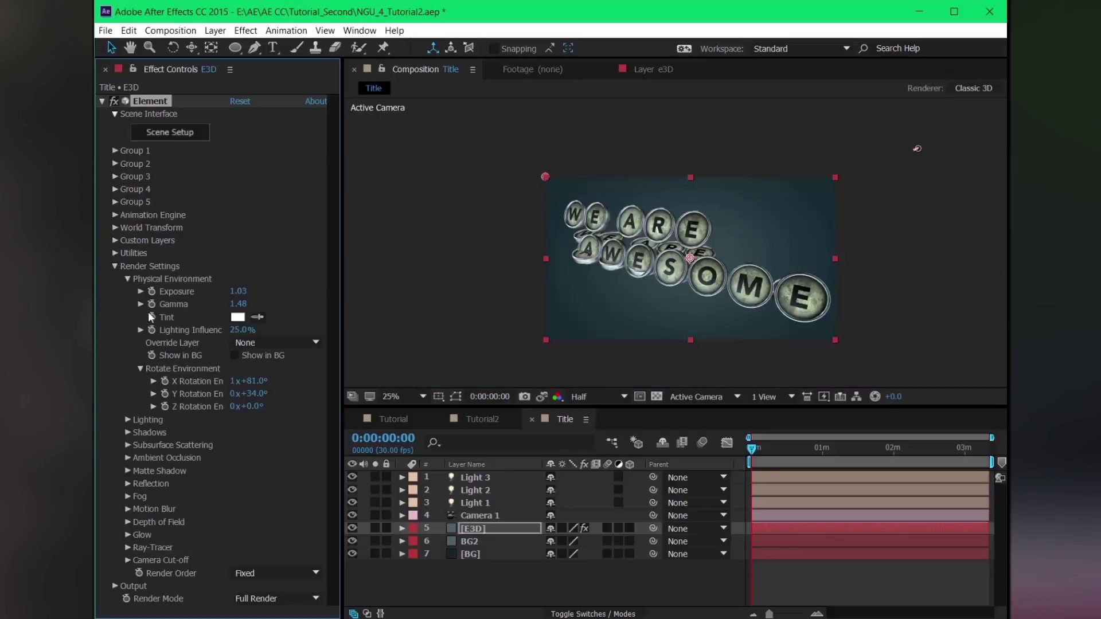
{"action": "left_click", "coordinate": [114, 266]}
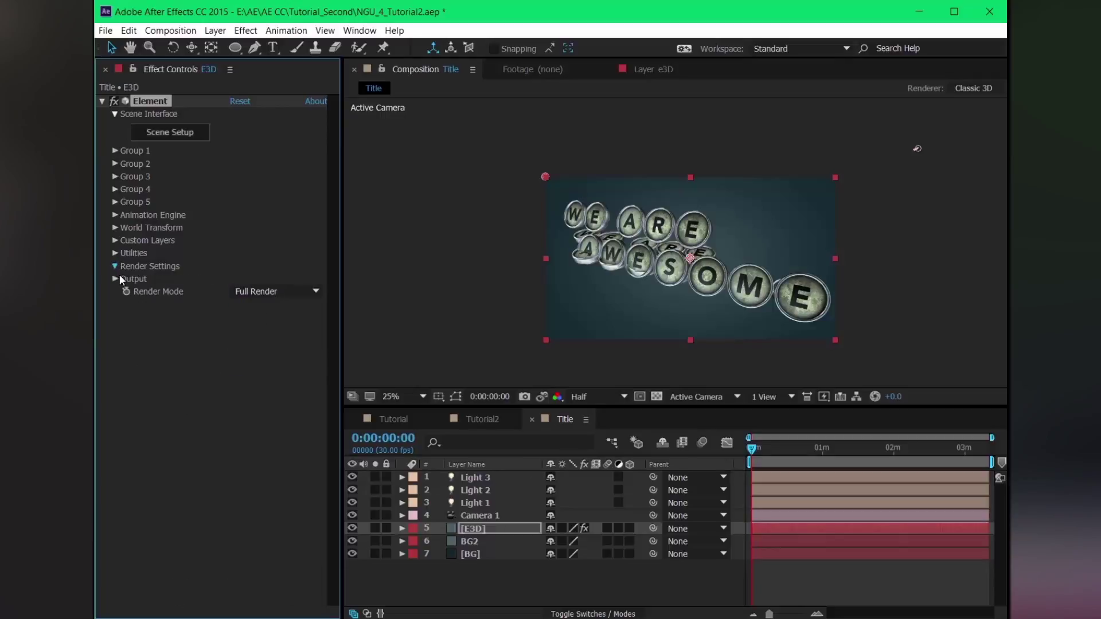
{"action": "left_click", "coordinate": [116, 266]}
{"action": "left_click", "coordinate": [127, 279]}
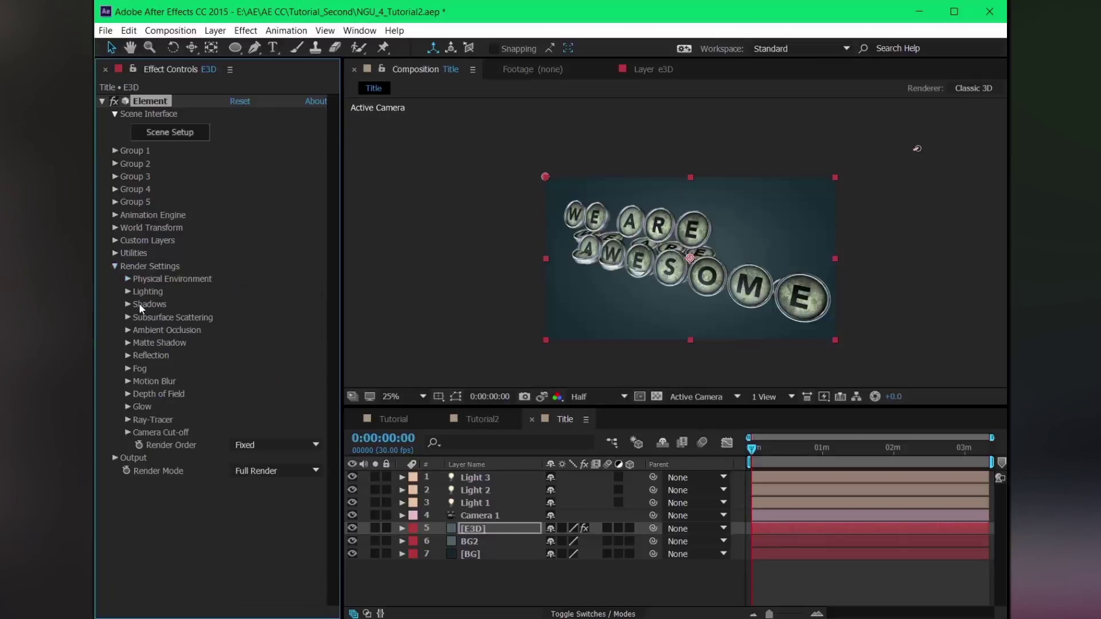
{"action": "left_click", "coordinate": [116, 266]}
Set up Element's Animation Engine from Group 1 to Group 2 and move Group 2 down to position XY 960, 1765
{"action": "left_click", "coordinate": [116, 215]}
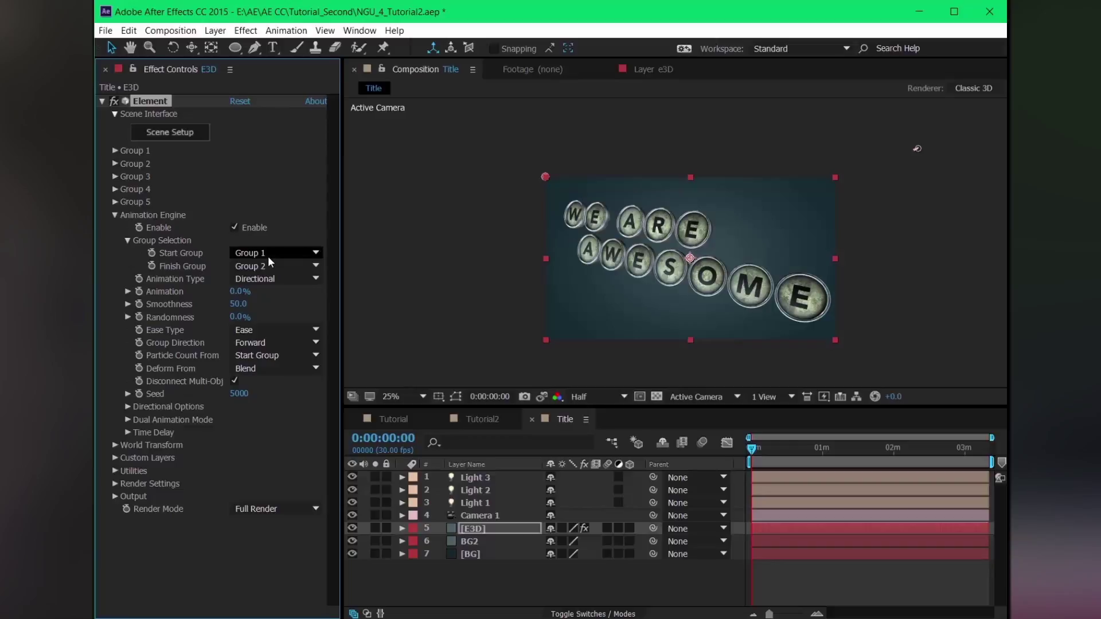
{"action": "left_click_drag", "start_coordinate": [239, 292], "coordinate": [153, 292]}
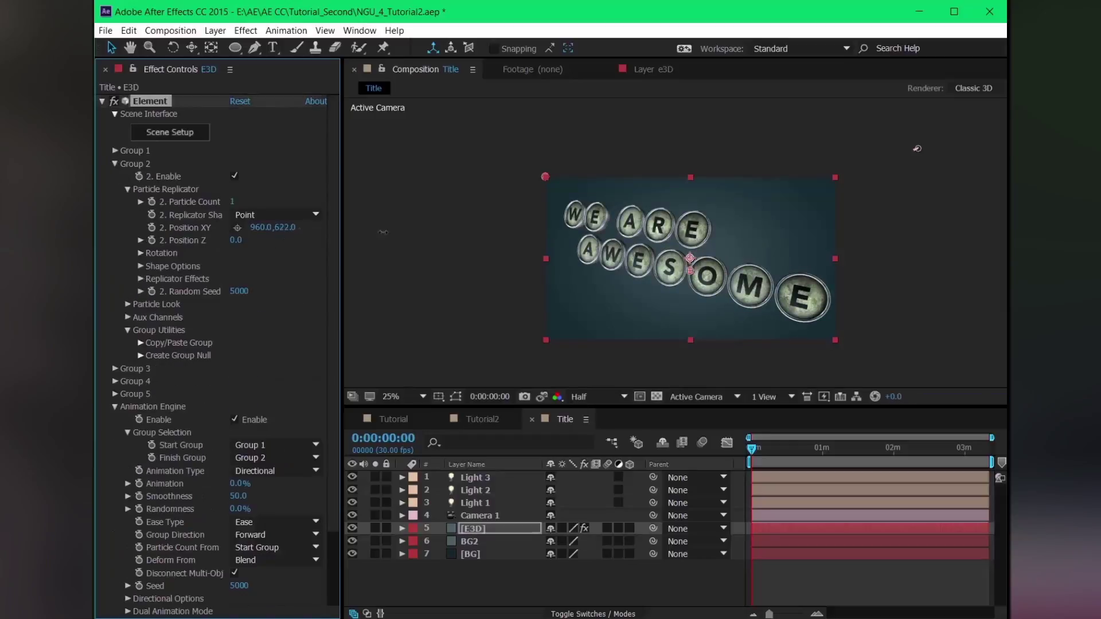
{"action": "left_click_drag", "start_coordinate": [303, 394], "coordinate": [229, 394]}
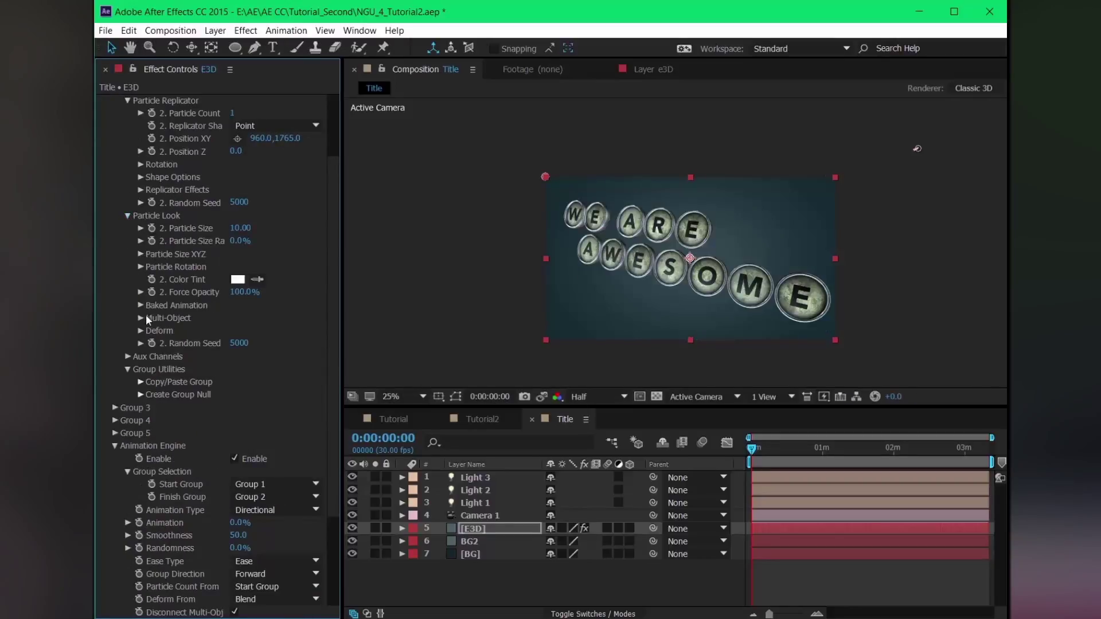
Keyframe the Animation Engine's Animation value from 100% at the start down to 0% at 0:00:03:09
{"action": "left_click", "coordinate": [140, 317]}
{"action": "scroll", "coordinate": [172, 286], "scroll_direction": "down", "scroll_amount": 5}
{"action": "left_click_drag", "start_coordinate": [241, 394], "coordinate": [262, 380]}
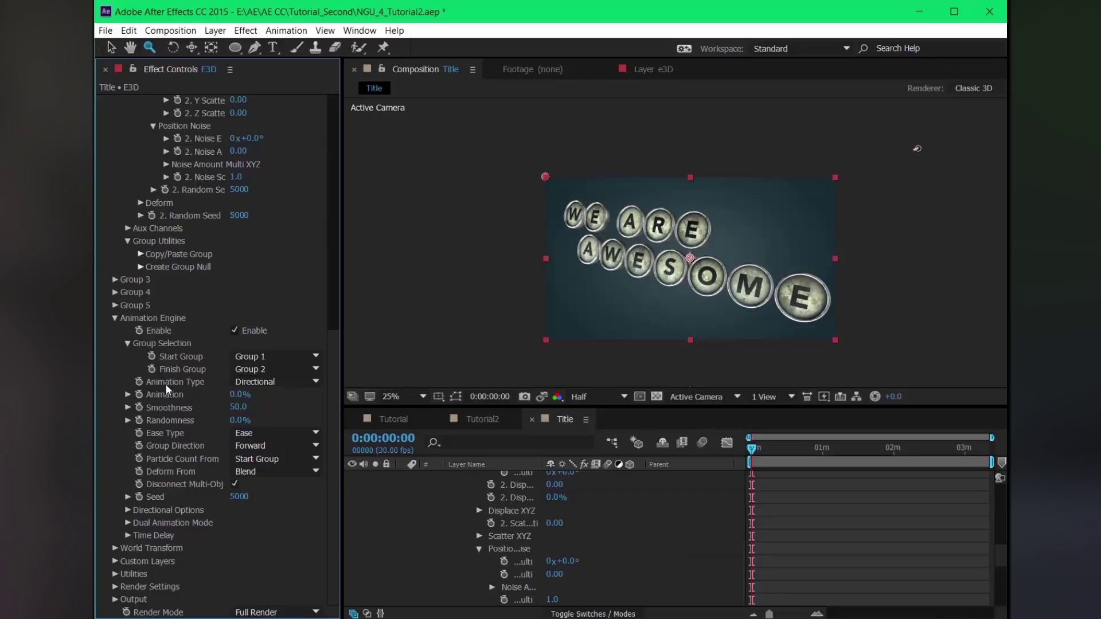
{"action": "key", "text": "u"}
{"action": "mouse_move", "coordinate": [769, 450]}
{"action": "left_mouse_down"}
{"action": "mouse_move", "coordinate": [814, 461]}
{"action": "mouse_move", "coordinate": [783, 462]}
{"action": "mouse_move", "coordinate": [749, 443]}
{"action": "left_mouse_up"}
{"action": "scroll", "coordinate": [785, 479], "scroll_direction": "up", "scroll_amount": 5}
{"action": "left_click", "coordinate": [842, 448]}
{"action": "left_click_drag", "start_coordinate": [240, 394], "coordinate": [396, 394]}
{"action": "right_click", "coordinate": [752, 554]}
{"action": "left_click", "coordinate": [964, 548]}
Preview the key animation and end the work area at 0:00:03:22
{"action": "key", "text": "space"}
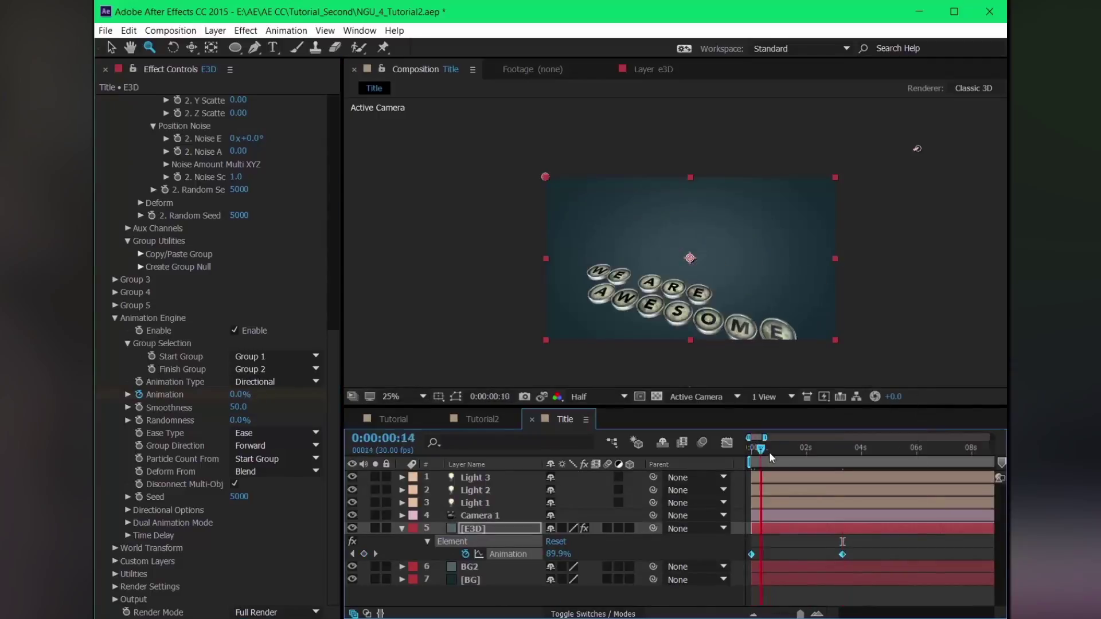
{"action": "key", "text": "space"}
{"action": "key", "text": "n"}
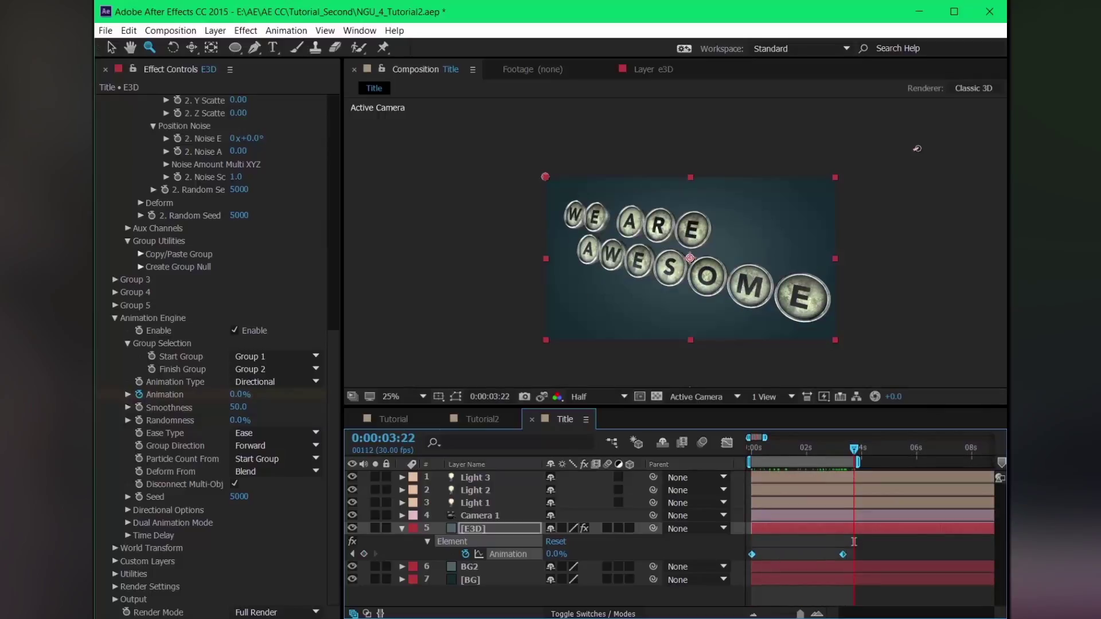
Set the Y scatter of Group 2's Multi-Object settings to 42.04 and preview the scattered keys
{"action": "left_click_drag", "start_coordinate": [330, 391], "coordinate": [333, 263]}
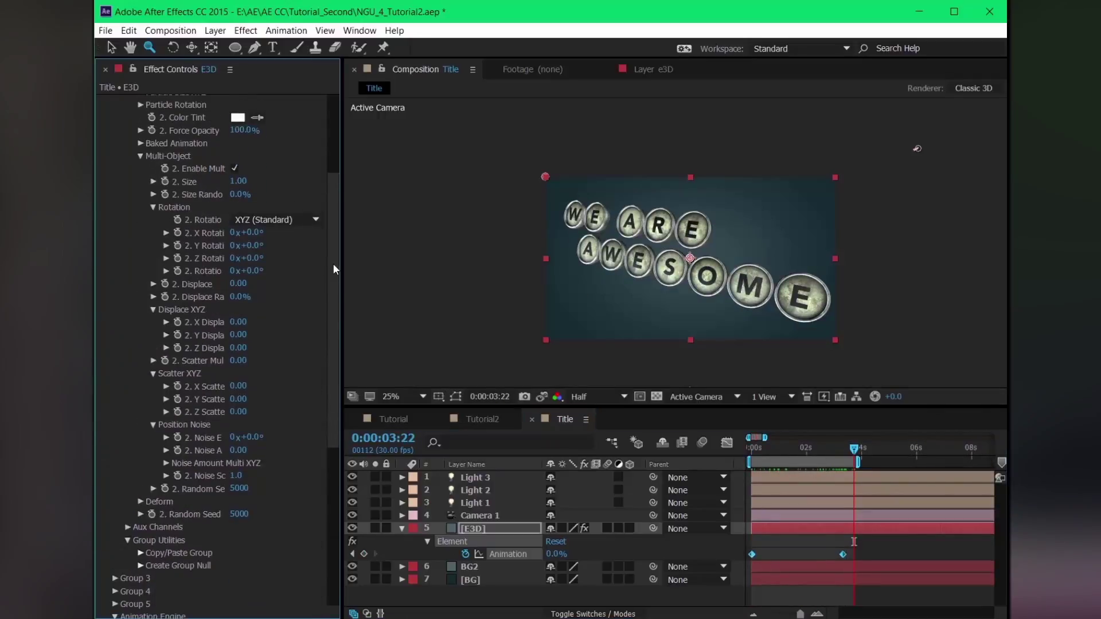
{"action": "left_click", "coordinate": [791, 449]}
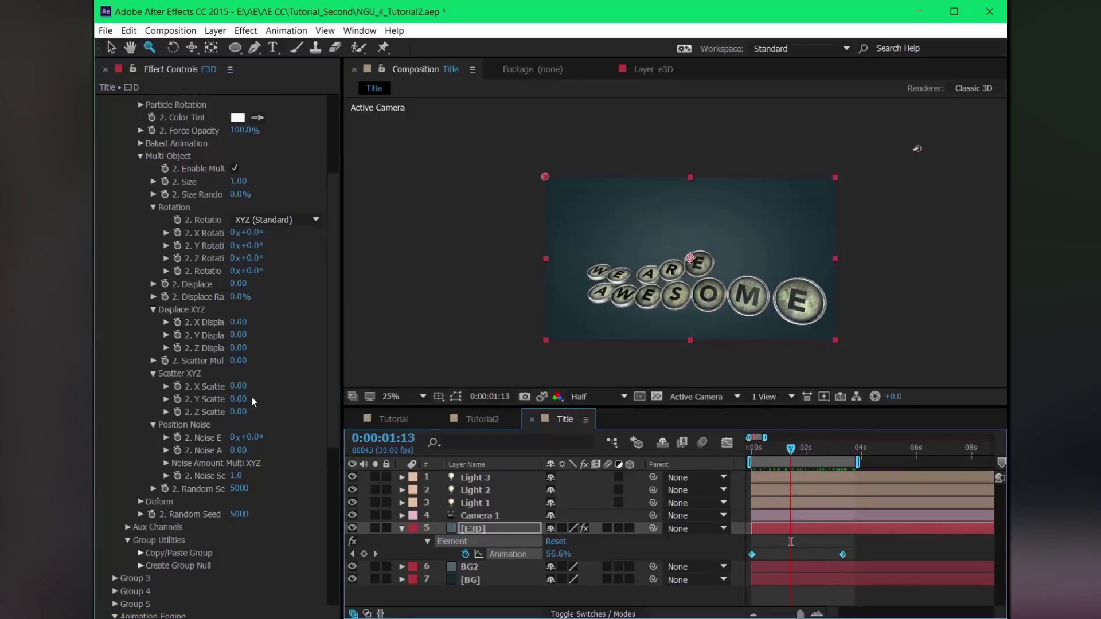
{"action": "left_click_drag", "start_coordinate": [235, 399], "coordinate": [786, 455]}
{"action": "key", "text": "space"}
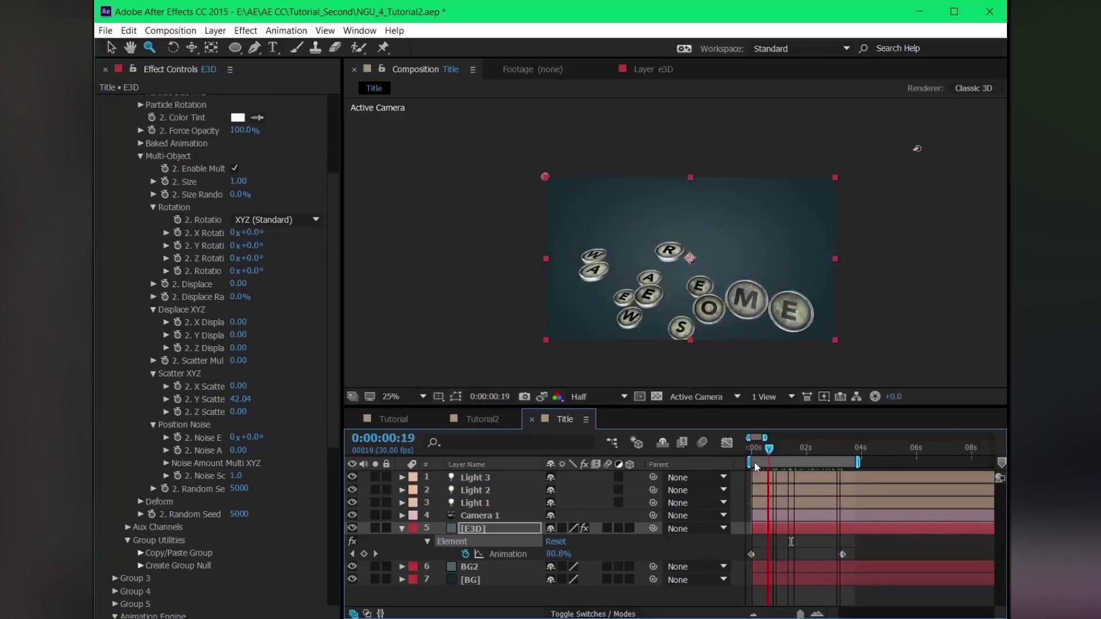
Set the X rotation of Group 2's Multi-Object settings to 57° and preview the animation
{"action": "scroll", "coordinate": [266, 381], "scroll_direction": "down", "scroll_amount": 5}
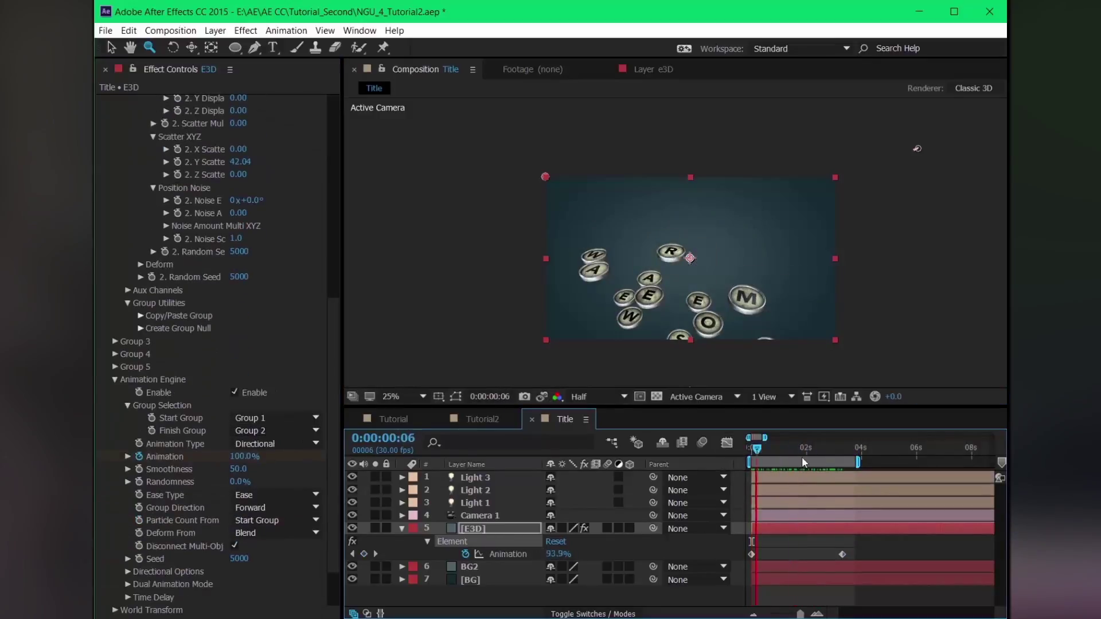
{"action": "left_click", "coordinate": [842, 454]}
{"action": "scroll", "coordinate": [267, 291], "scroll_direction": "up", "scroll_amount": 5}
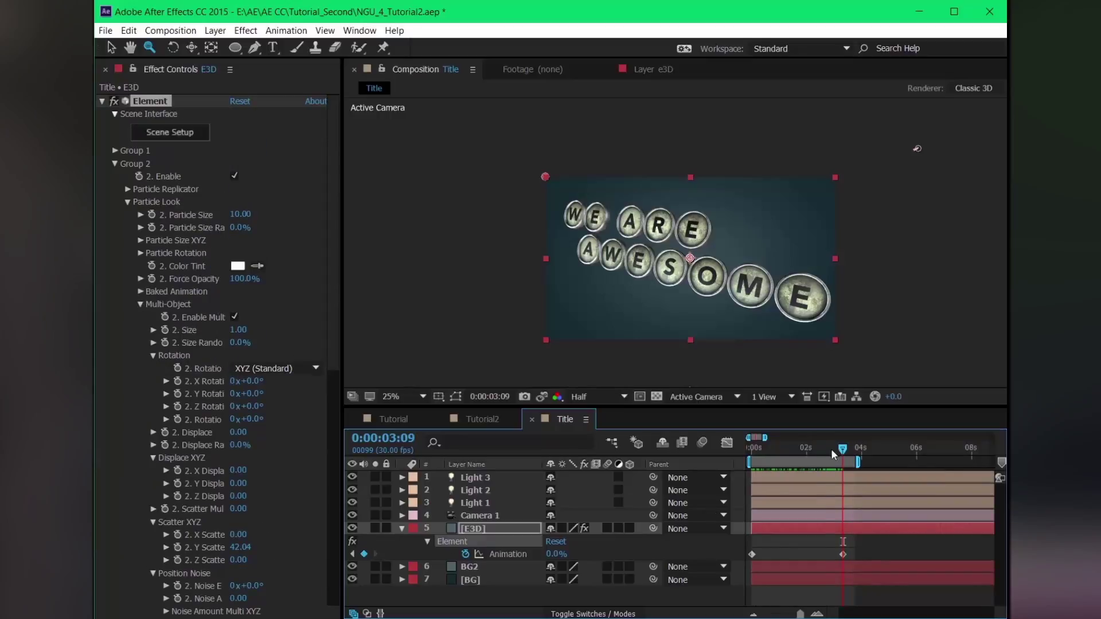
{"action": "key", "text": "Home"}
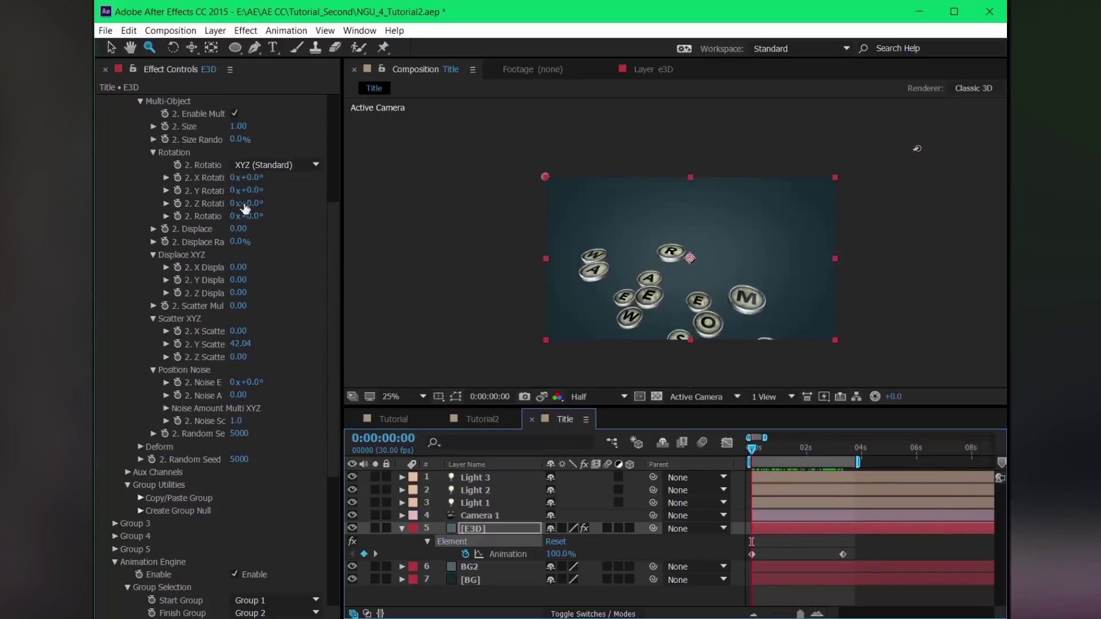
{"action": "left_click_drag", "start_coordinate": [247, 177], "coordinate": [279, 177]}
{"action": "left_click", "coordinate": [824, 451]}
{"action": "key", "text": "space"}
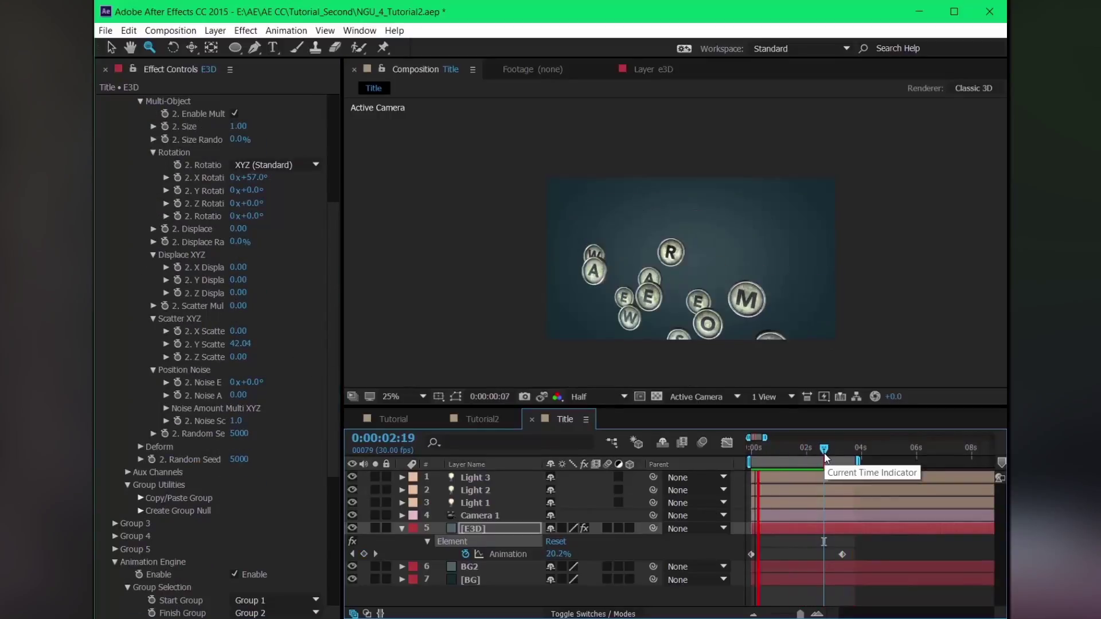
{"action": "left_click", "coordinate": [803, 449]}
{"action": "right_click", "coordinate": [842, 555]}
{"action": "left_click", "coordinate": [845, 555]}
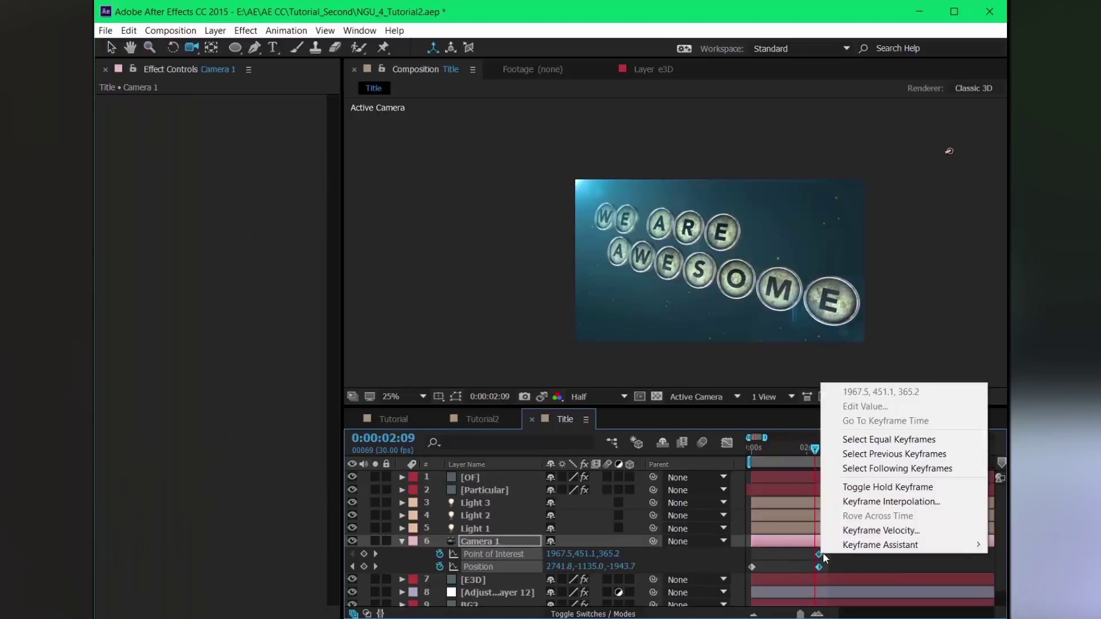
{"action": "key", "text": "Escape"}
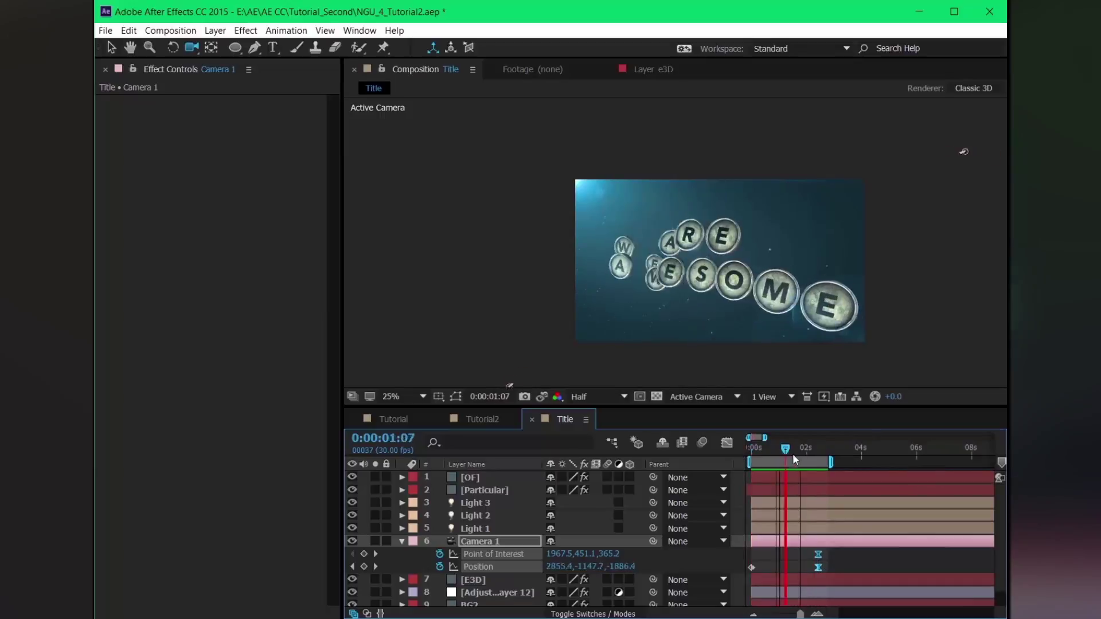
Add a Curves adjustment layer above the OF layer and adjust its red and green channels, pulling the green midtones slightly down
{"action": "left_click", "coordinate": [796, 451]}
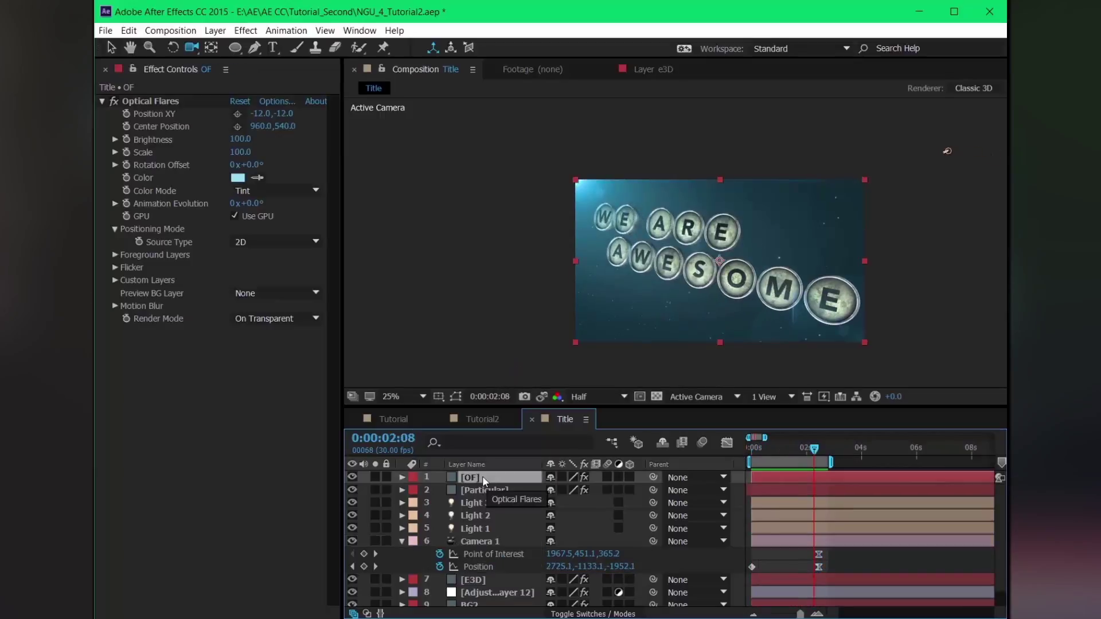
{"action": "key", "text": "ctrl+alt+y"}
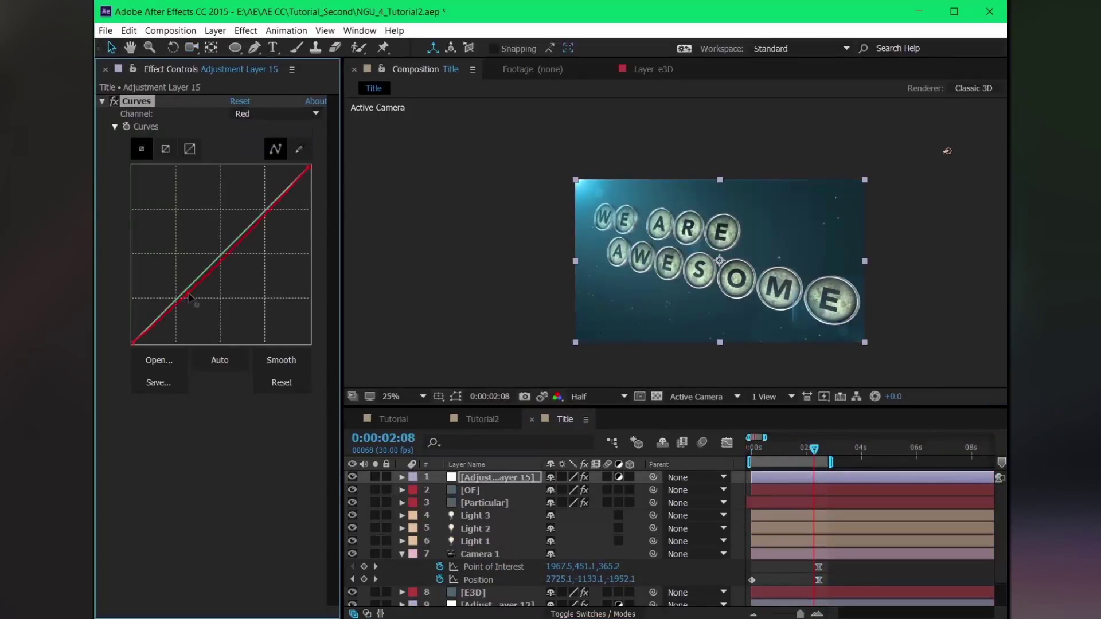
{"action": "left_click", "coordinate": [277, 113]}
{"action": "left_click_drag", "start_coordinate": [189, 294], "coordinate": [214, 278]}
{"action": "left_click", "coordinate": [267, 172]}
{"action": "left_click", "coordinate": [277, 113]}
{"action": "left_click", "coordinate": [268, 157]}
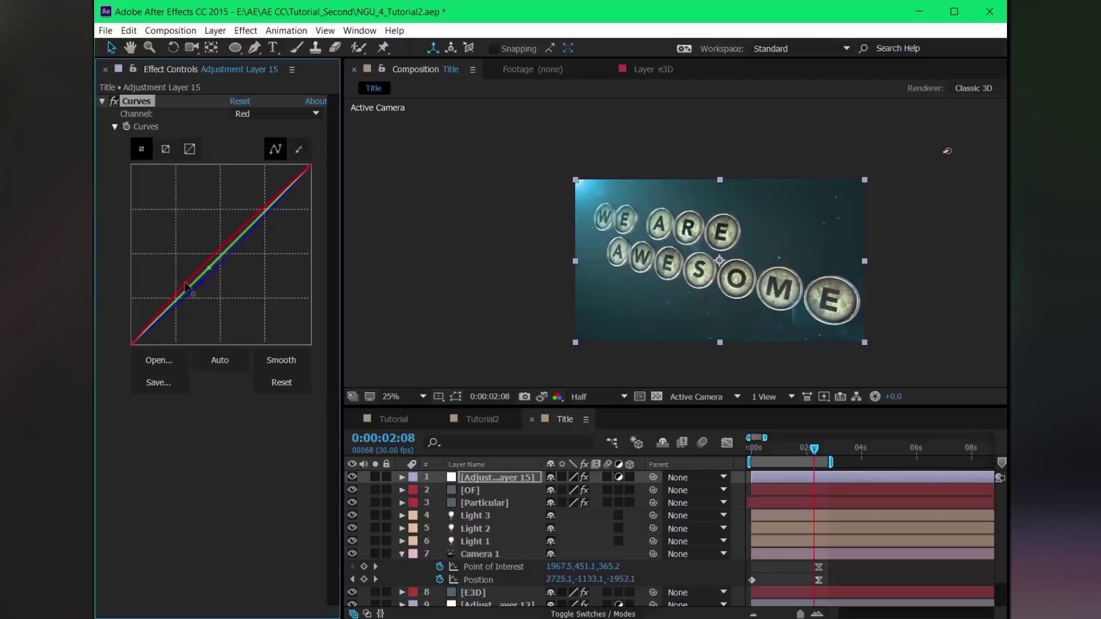
{"action": "left_click_drag", "start_coordinate": [187, 288], "coordinate": [219, 268]}
{"action": "left_click", "coordinate": [275, 114]}
{"action": "left_click", "coordinate": [258, 140]}
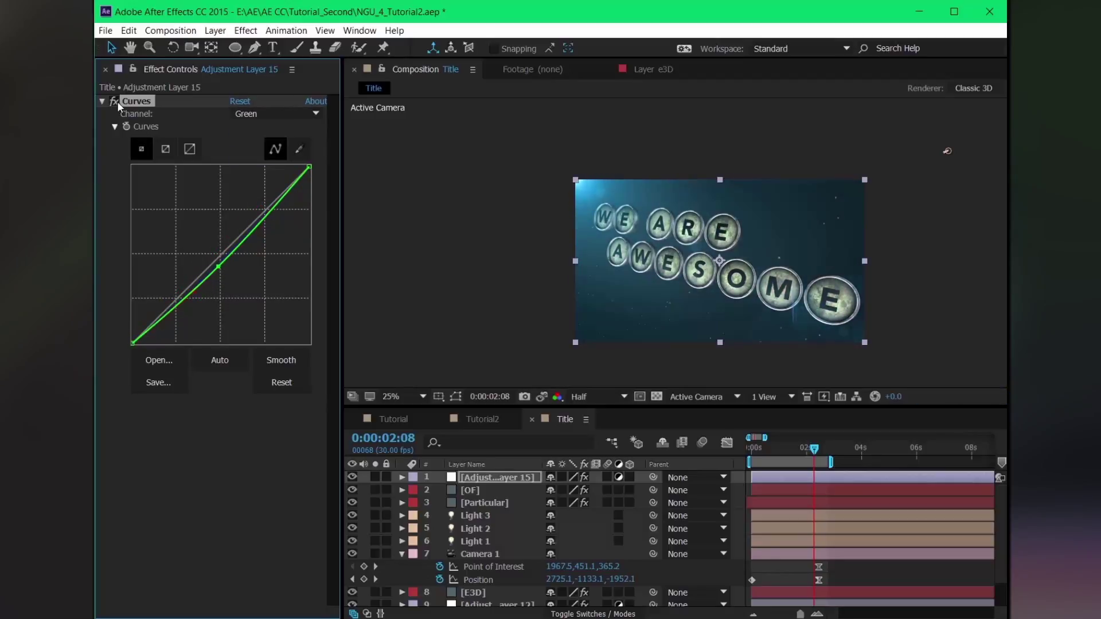
Add a second adjustment layer with the Curves effect above the first one
{"action": "left_click", "coordinate": [480, 477]}
{"action": "key", "text": "ctrl+alt+y"}
{"action": "key", "text": "ctrl+alt+shift+e"}
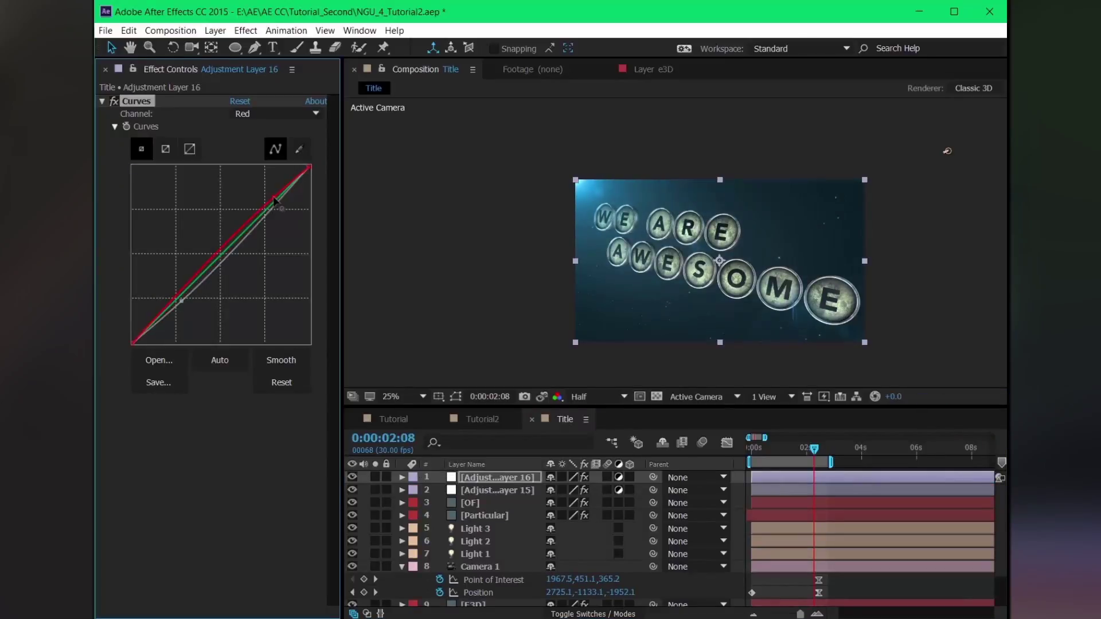
Preview the colour-graded title animation
{"action": "key", "text": "space"}
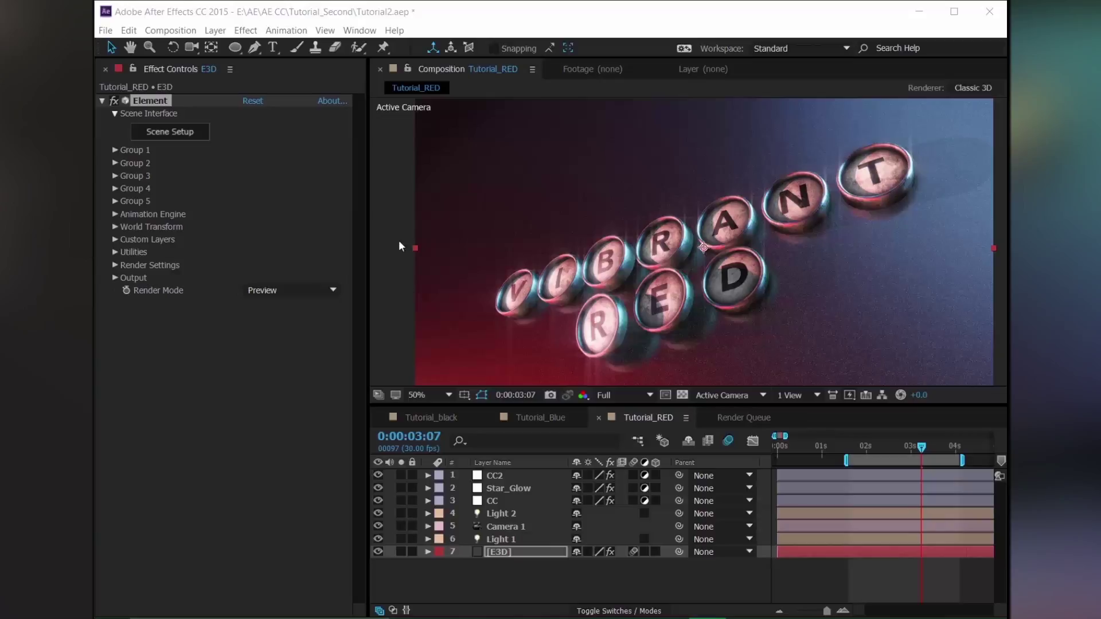
Create a plane model in Element's Scene Setup for the E3D layer of the Tutorial_RED composition
{"action": "left_click", "coordinate": [168, 136]}
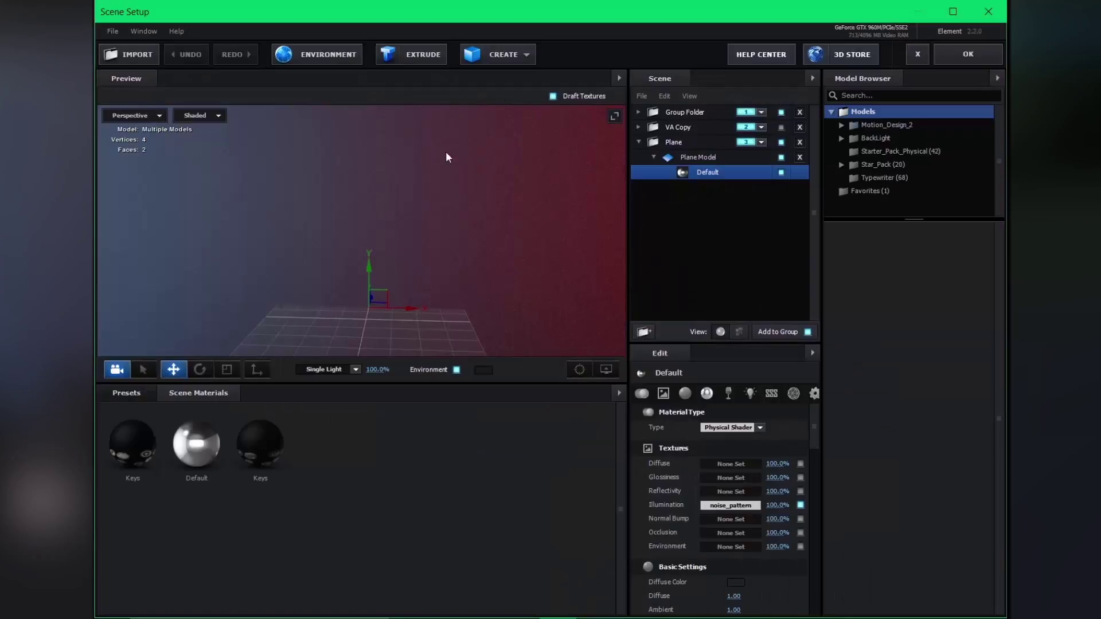
{"action": "left_click", "coordinate": [526, 57]}
{"action": "left_click", "coordinate": [657, 84]}
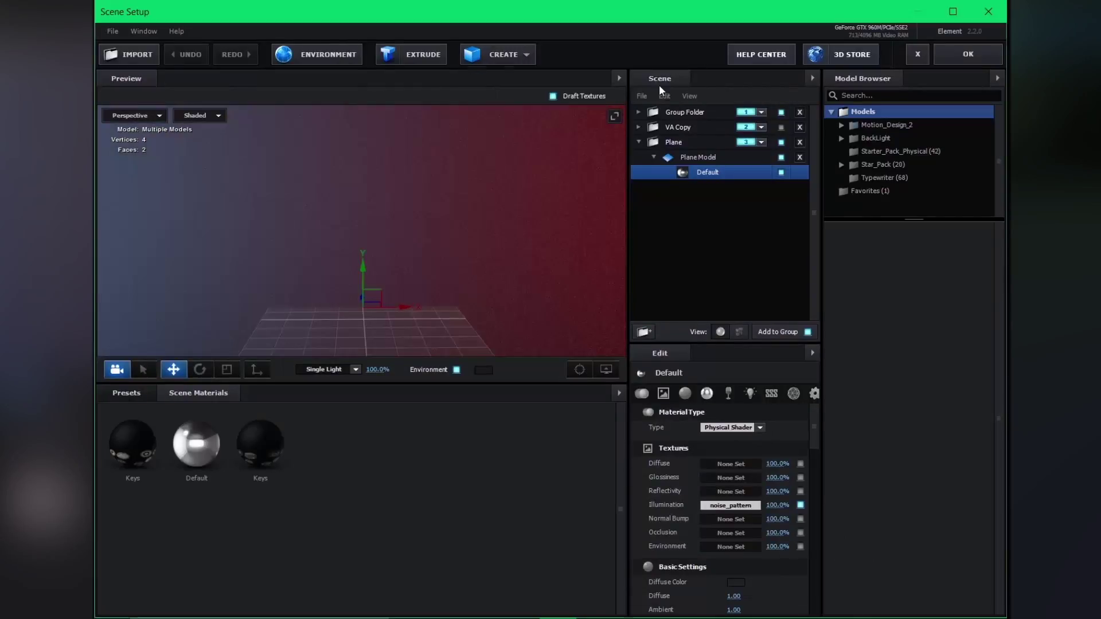
{"action": "scroll", "coordinate": [251, 302], "scroll_direction": "down", "scroll_amount": 3}
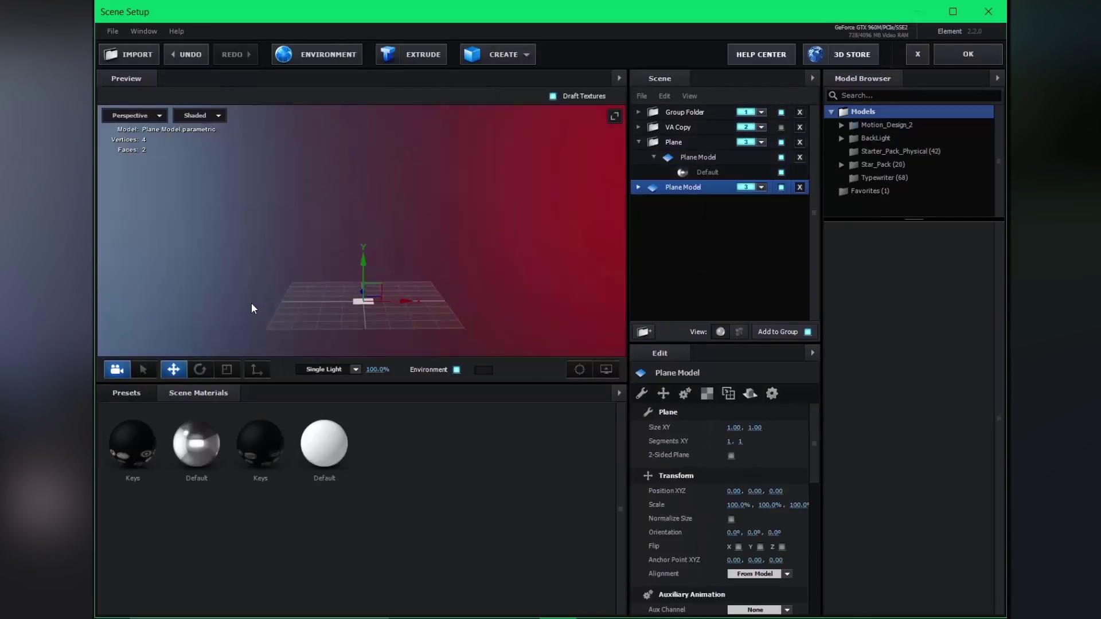
Scale the new plane uniformly to about 2097% and rotate it upright to an X orientation of about 271.4°
{"action": "key", "text": "r"}
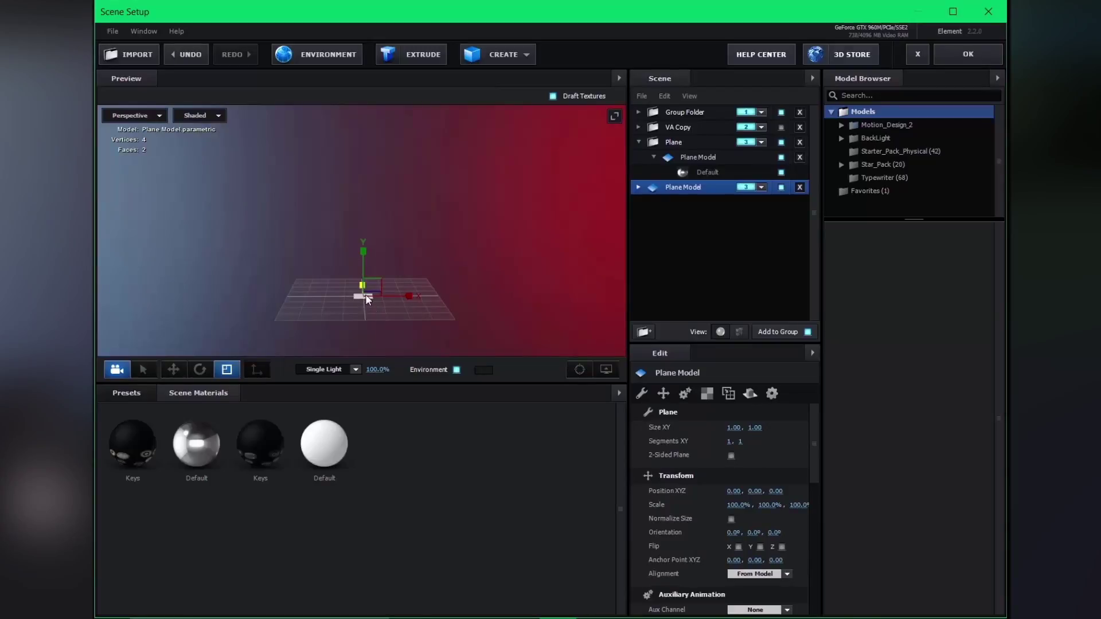
{"action": "left_click_drag", "start_coordinate": [366, 294], "coordinate": [597, 336]}
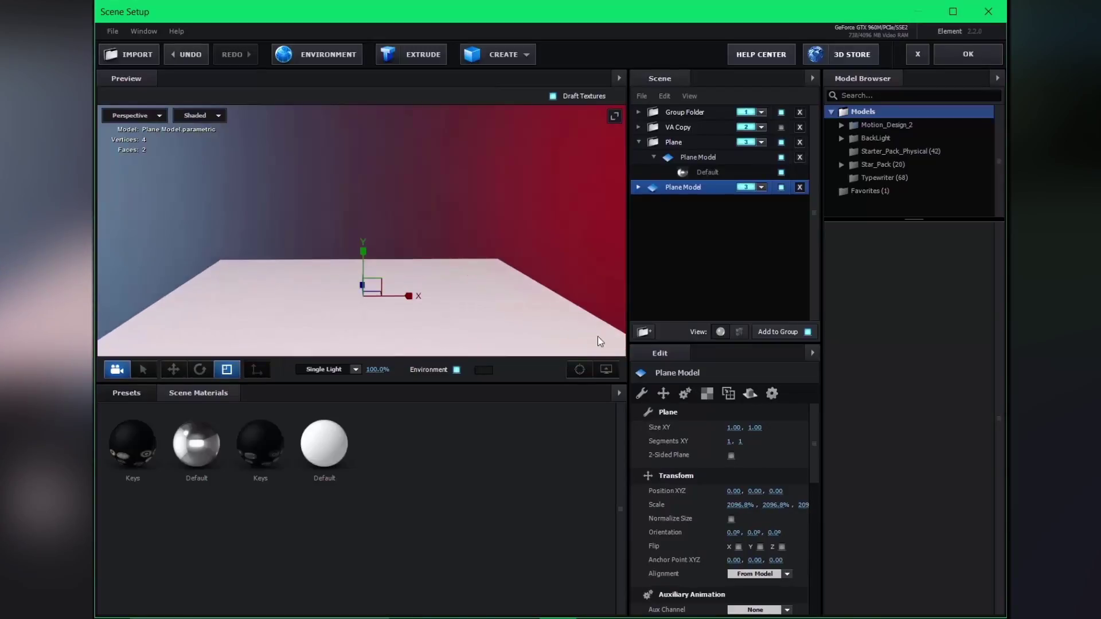
{"action": "key", "text": "e"}
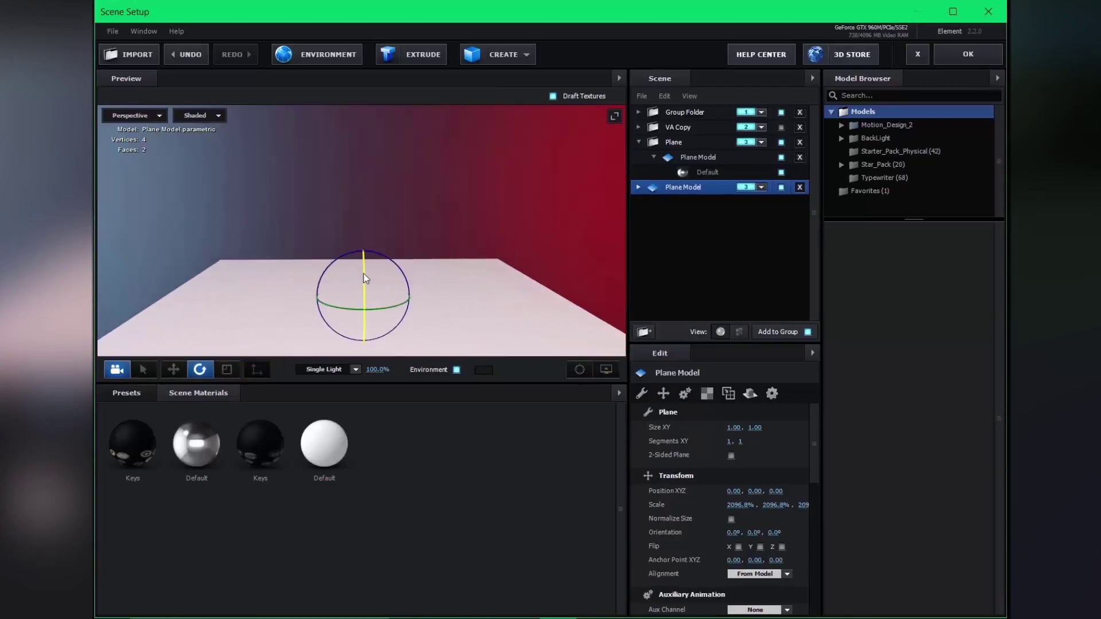
{"action": "left_click_drag", "start_coordinate": [368, 265], "coordinate": [484, 218]}
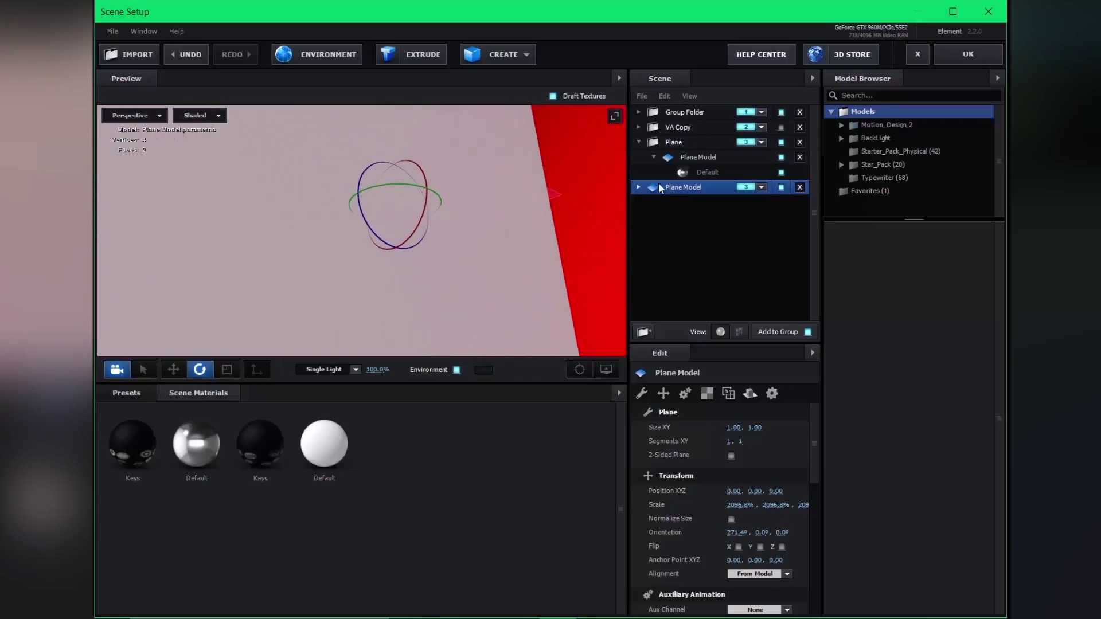
Open the Illumination texture channel of the new plane's Default material
{"action": "left_click", "coordinate": [640, 187]}
{"action": "left_click", "coordinate": [687, 205]}
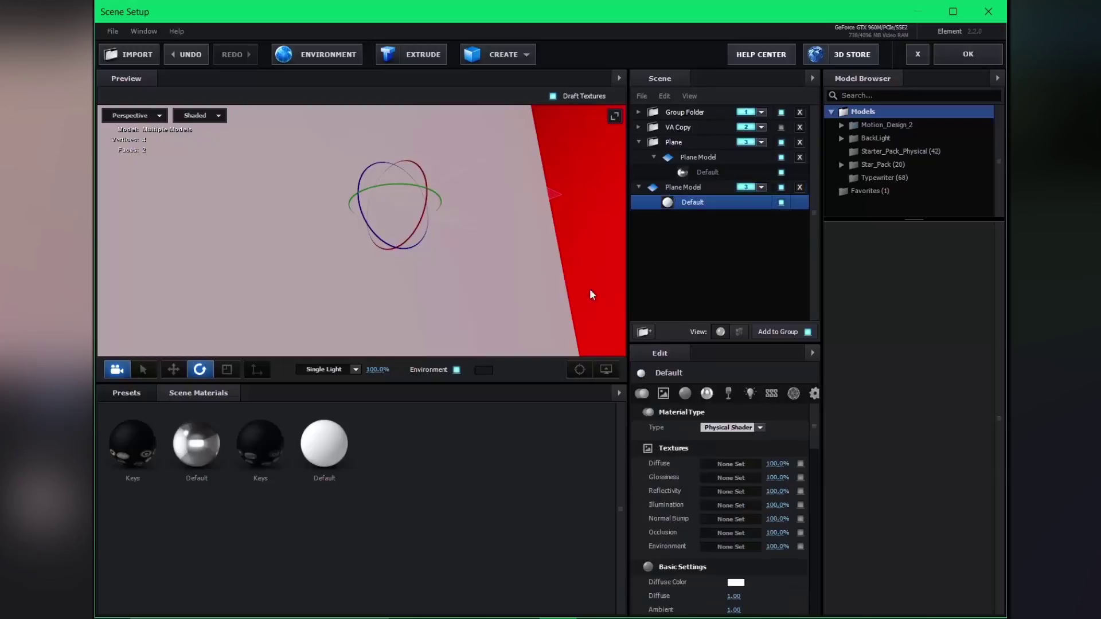
{"action": "scroll", "coordinate": [815, 428], "scroll_direction": "down", "scroll_amount": 5}
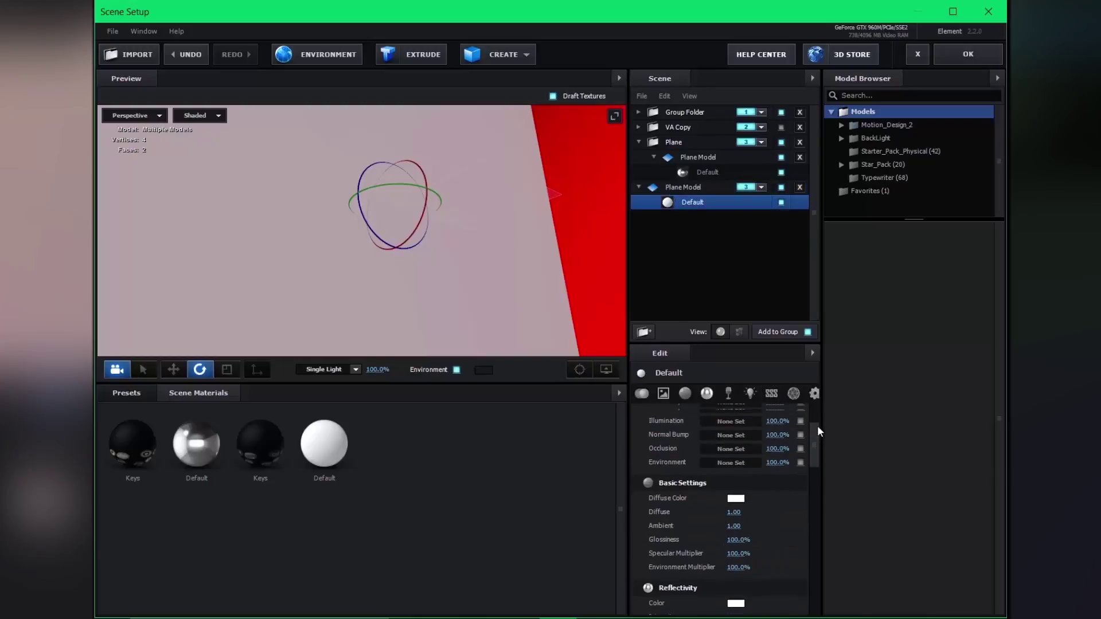
{"action": "scroll", "coordinate": [817, 426], "scroll_direction": "up", "scroll_amount": 3}
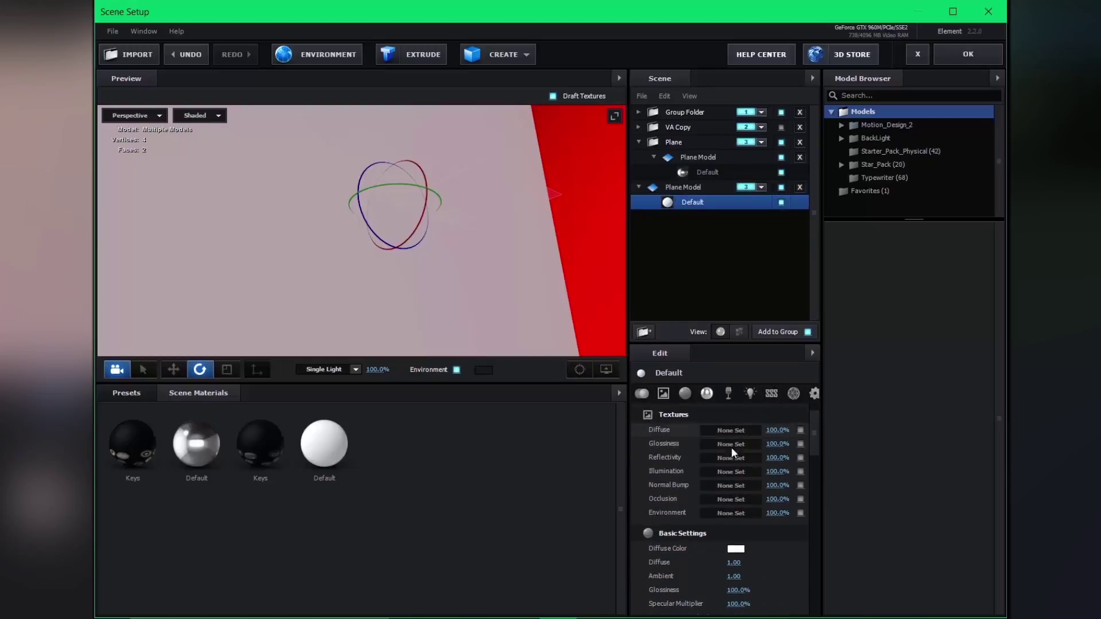
{"action": "left_click", "coordinate": [718, 473]}
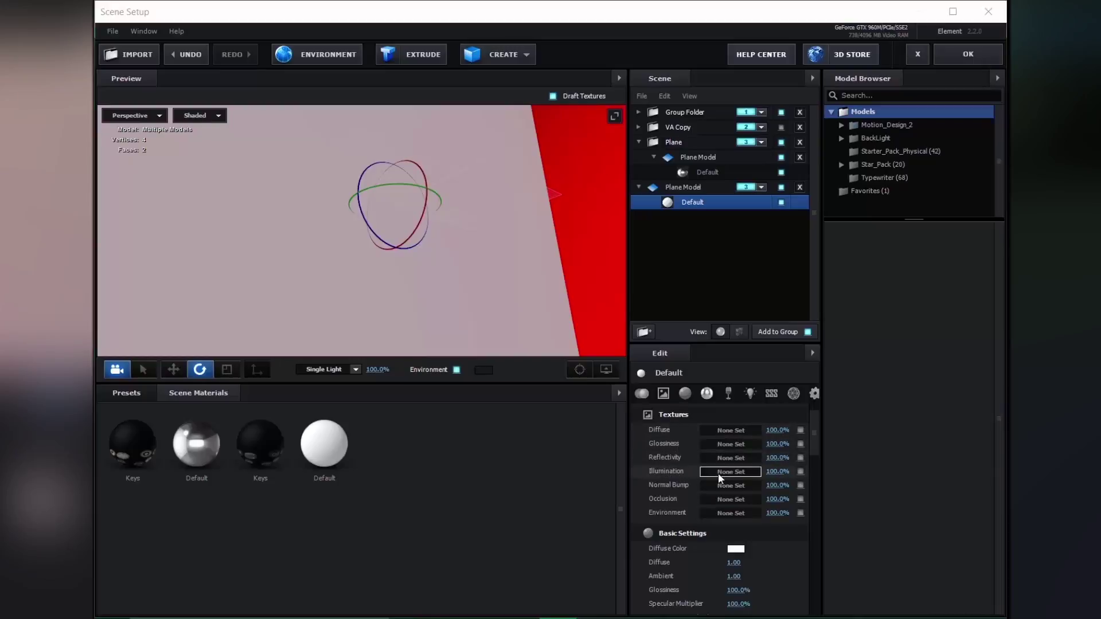
{"action": "left_click_drag", "start_coordinate": [755, 364], "coordinate": [579, 132]}
{"action": "left_click", "coordinate": [578, 170]}
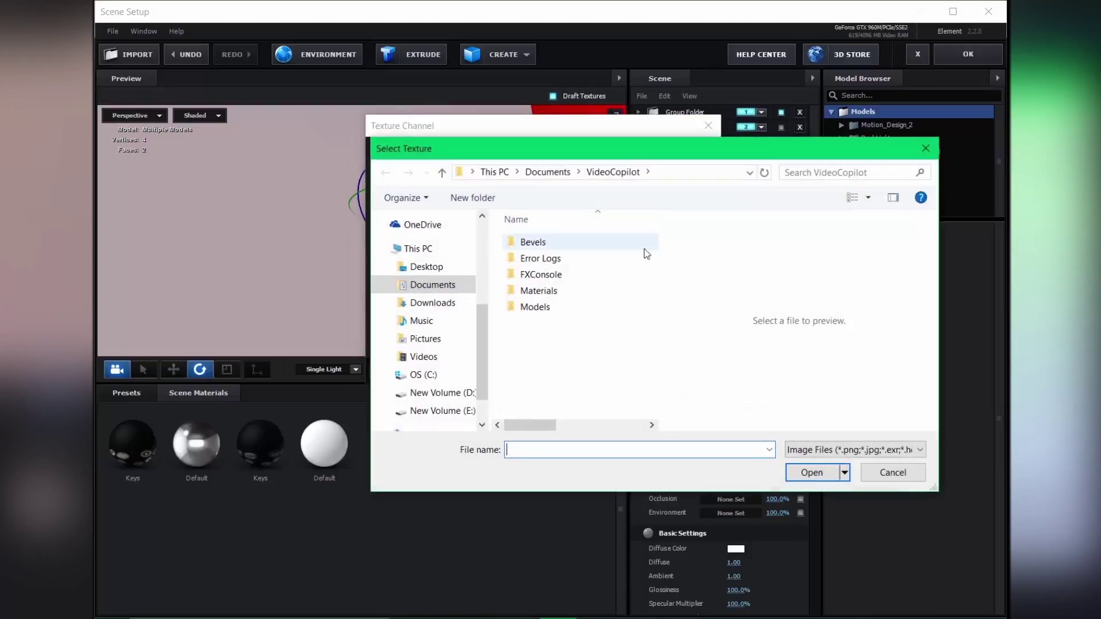
{"action": "left_click_drag", "start_coordinate": [642, 146], "coordinate": [600, 146]}
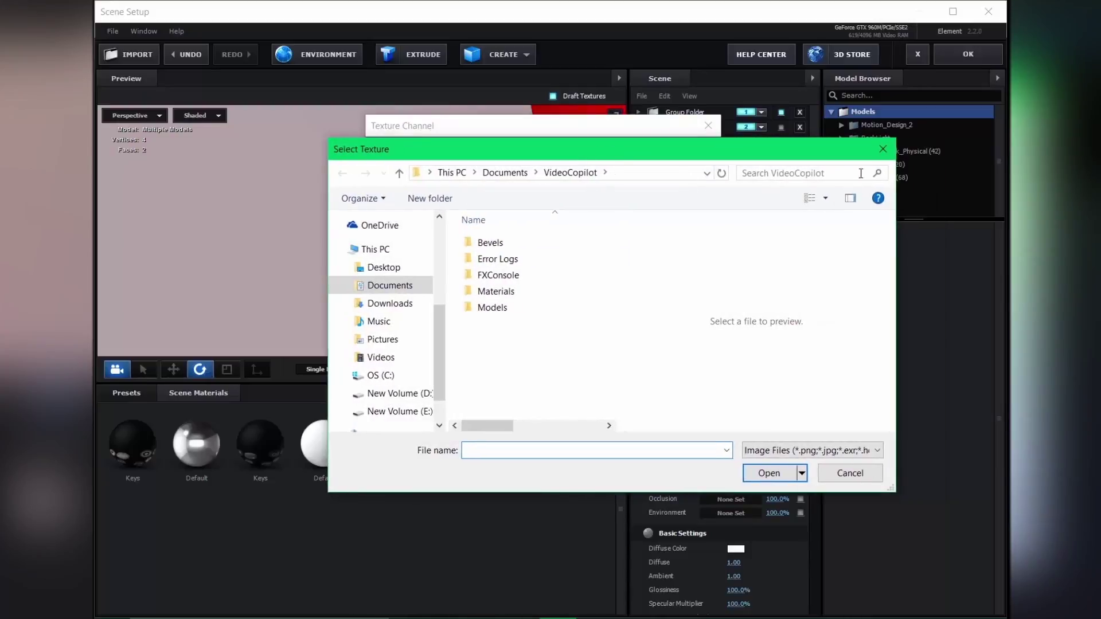
{"action": "left_click", "coordinate": [881, 151]}
Load noise_pattern.jpg from the file manager as the material's Illumination texture and accept it
{"action": "left_click_drag", "start_coordinate": [516, 126], "coordinate": [492, 136]}
{"action": "left_click", "coordinate": [445, 618]}
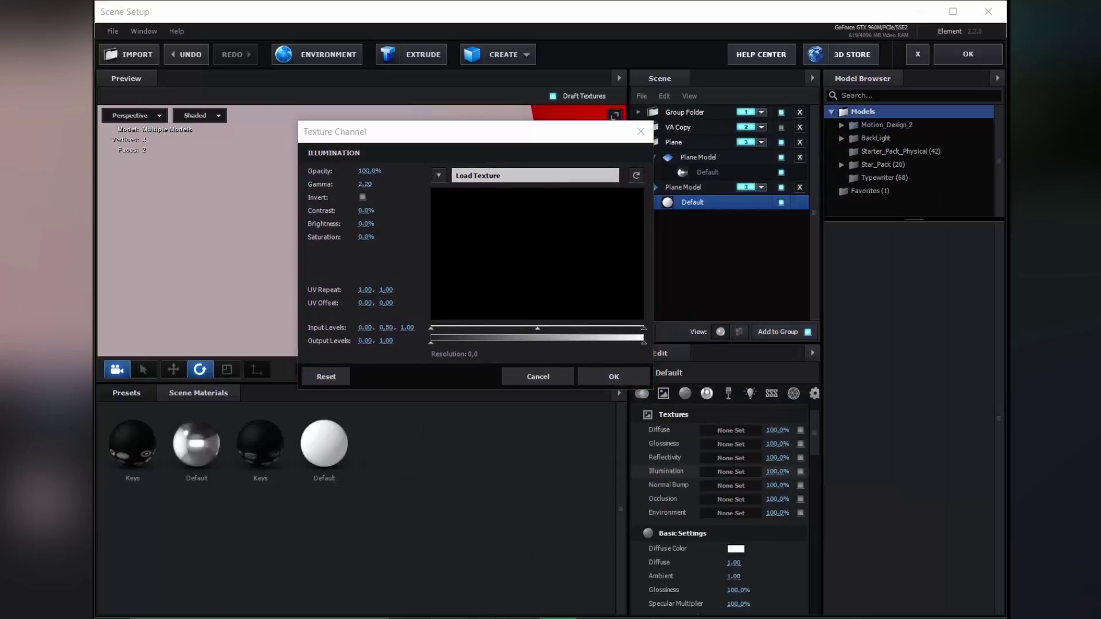
{"action": "left_click_drag", "start_coordinate": [908, 499], "coordinate": [531, 261]}
{"action": "left_click", "coordinate": [473, 138]}
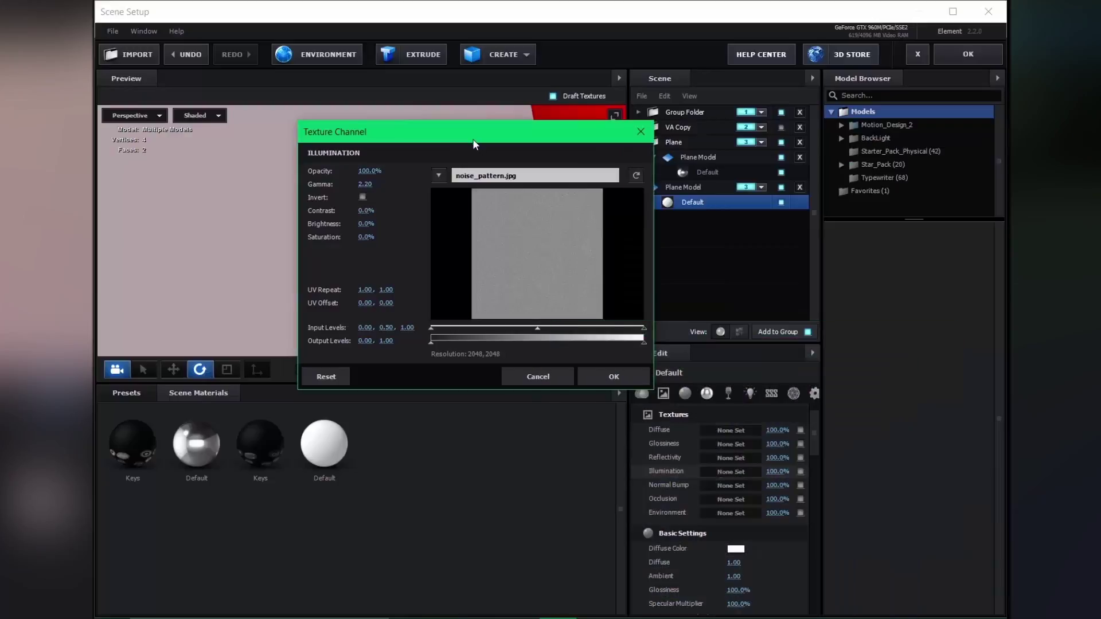
{"action": "left_click_drag", "start_coordinate": [473, 139], "coordinate": [671, 153]}
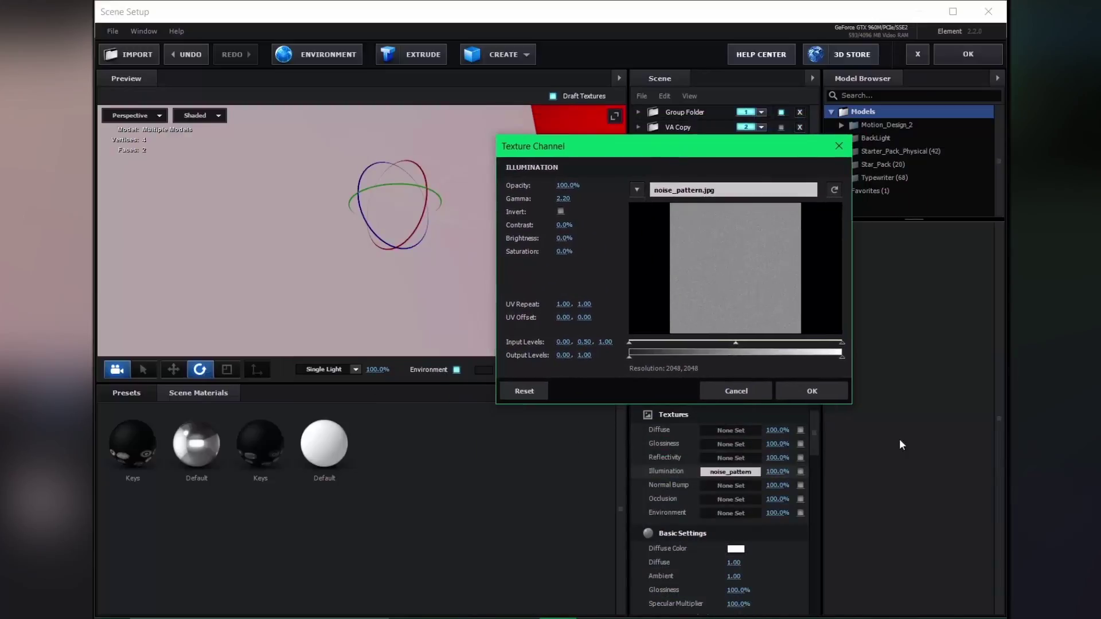
{"action": "left_click", "coordinate": [811, 392]}
Set the Illumination intensity of the plane's Default material to 100%
{"action": "left_click_drag", "start_coordinate": [466, 263], "coordinate": [444, 284]}
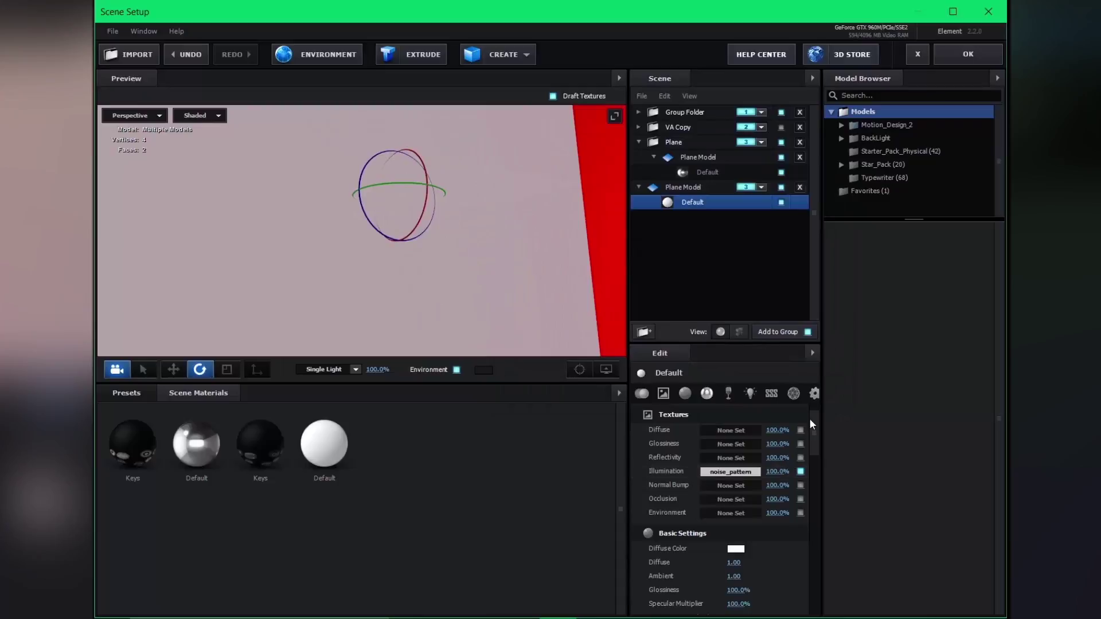
{"action": "left_click_drag", "start_coordinate": [811, 422], "coordinate": [816, 490]}
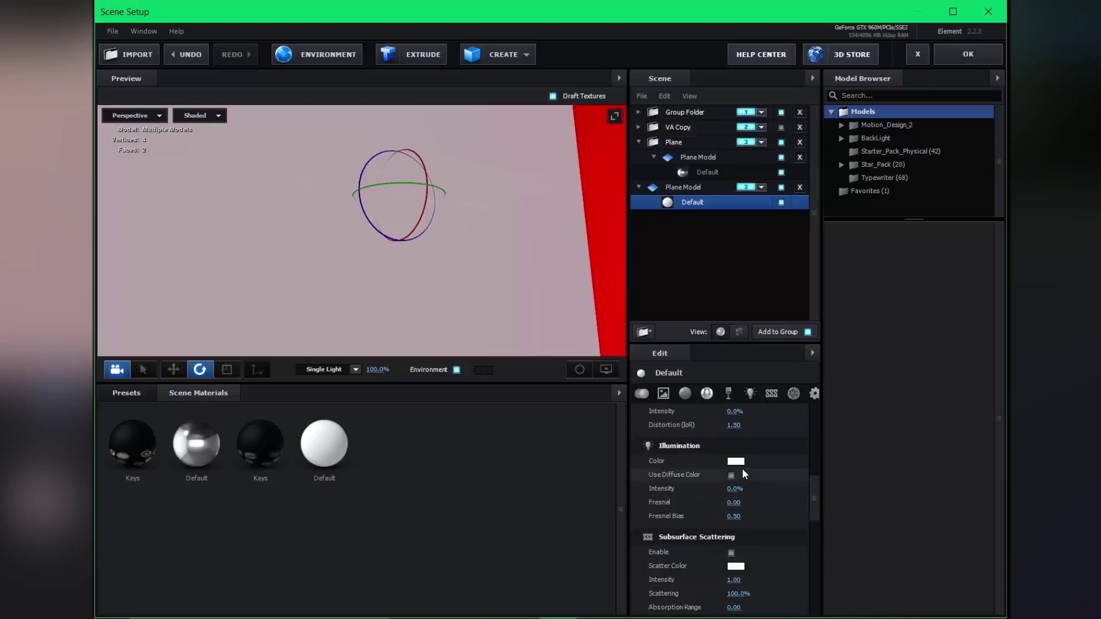
{"action": "key", "text": "Return"}
{"action": "left_click", "coordinate": [733, 491]}
{"action": "type", "text": "100"}
{"action": "key", "text": "Return"}
{"action": "mouse_move", "coordinate": [449, 210]}
{"action": "left_mouse_down"}
{"action": "mouse_move", "coordinate": [423, 211]}
{"action": "mouse_move", "coordinate": [494, 219]}
{"action": "mouse_move", "coordinate": [457, 212]}
{"action": "left_mouse_up"}
Set the material's Illumination colour to a dark greyish red
{"action": "left_click", "coordinate": [735, 461]}
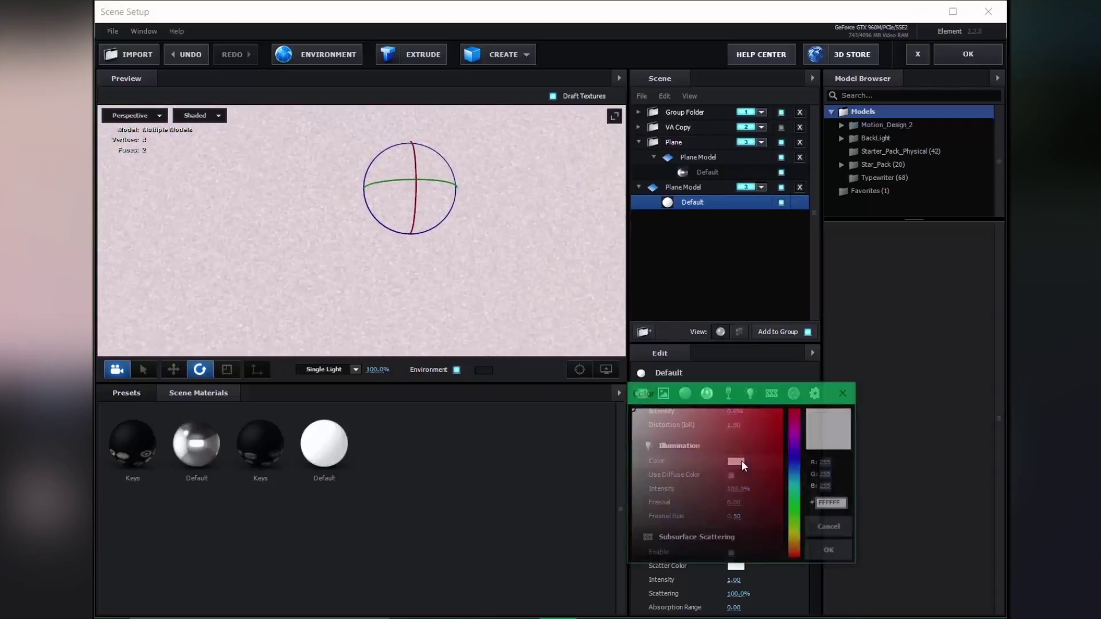
{"action": "left_click_drag", "start_coordinate": [652, 484], "coordinate": [670, 518]}
{"action": "left_click", "coordinate": [840, 551]}
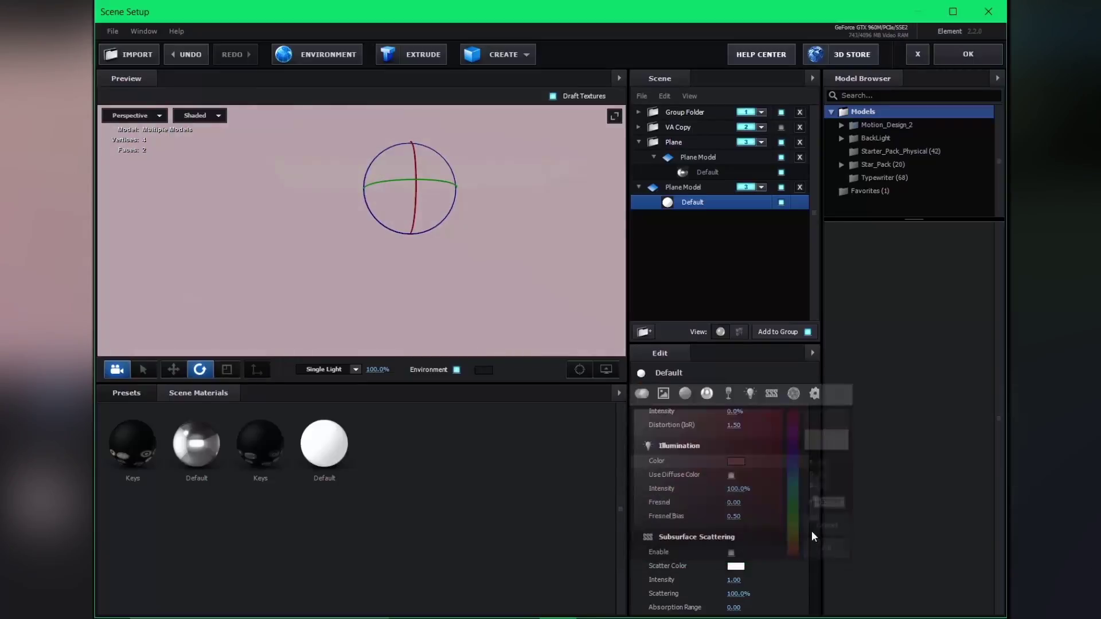
Set the material's Diffuse Color to the dark greyish red 523D3D
{"action": "left_click_drag", "start_coordinate": [816, 502], "coordinate": [817, 452]}
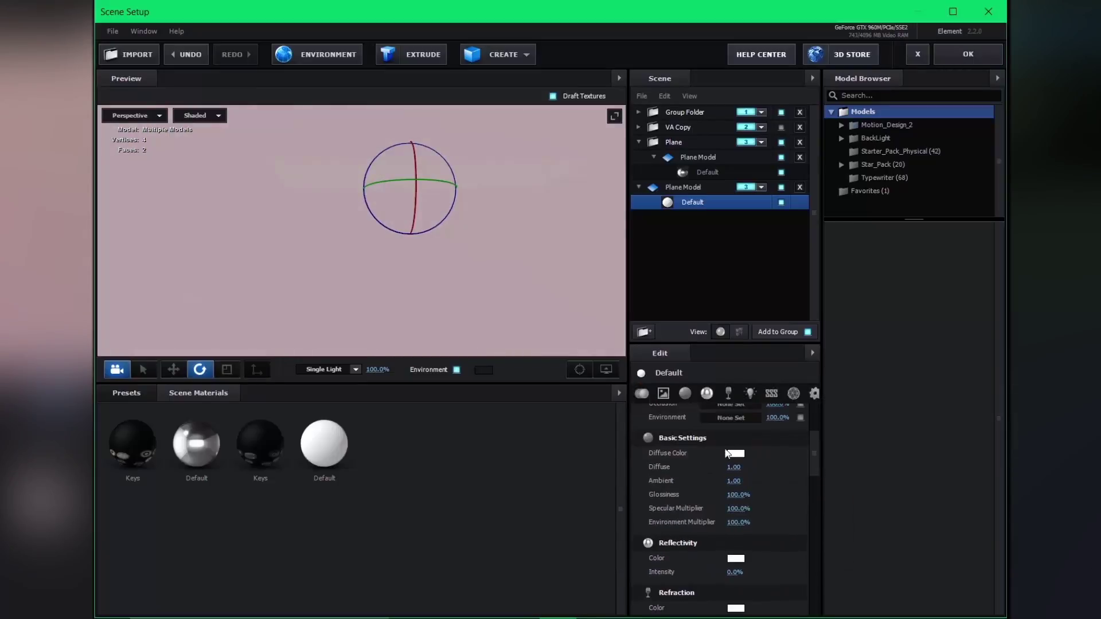
{"action": "left_click", "coordinate": [735, 453]}
{"action": "left_click_drag", "start_coordinate": [720, 377], "coordinate": [733, 232]}
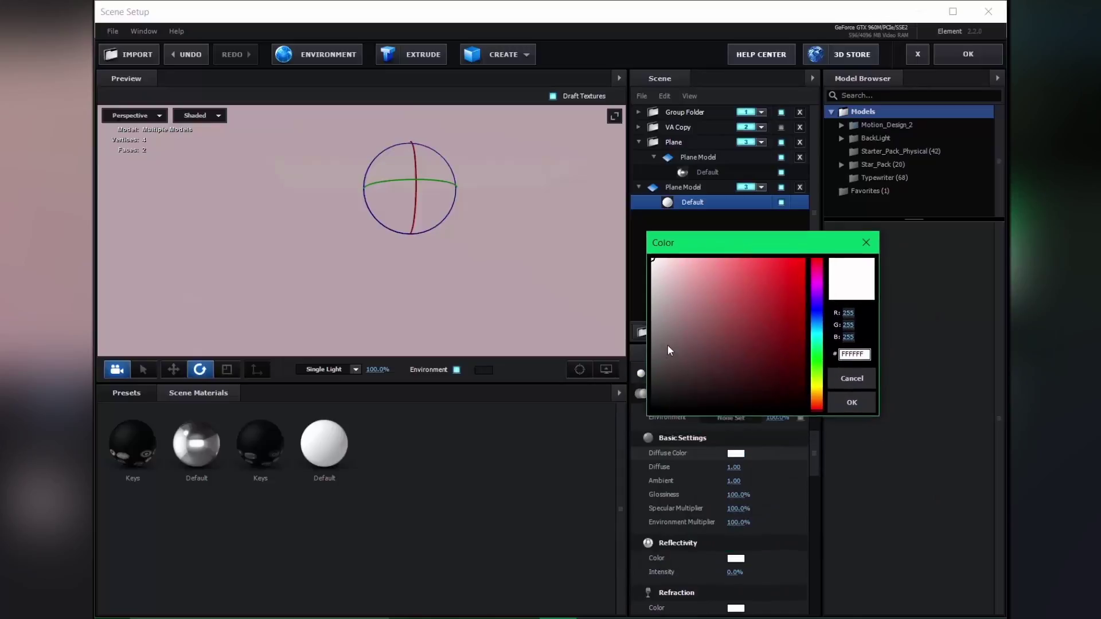
{"action": "left_click", "coordinate": [691, 362]}
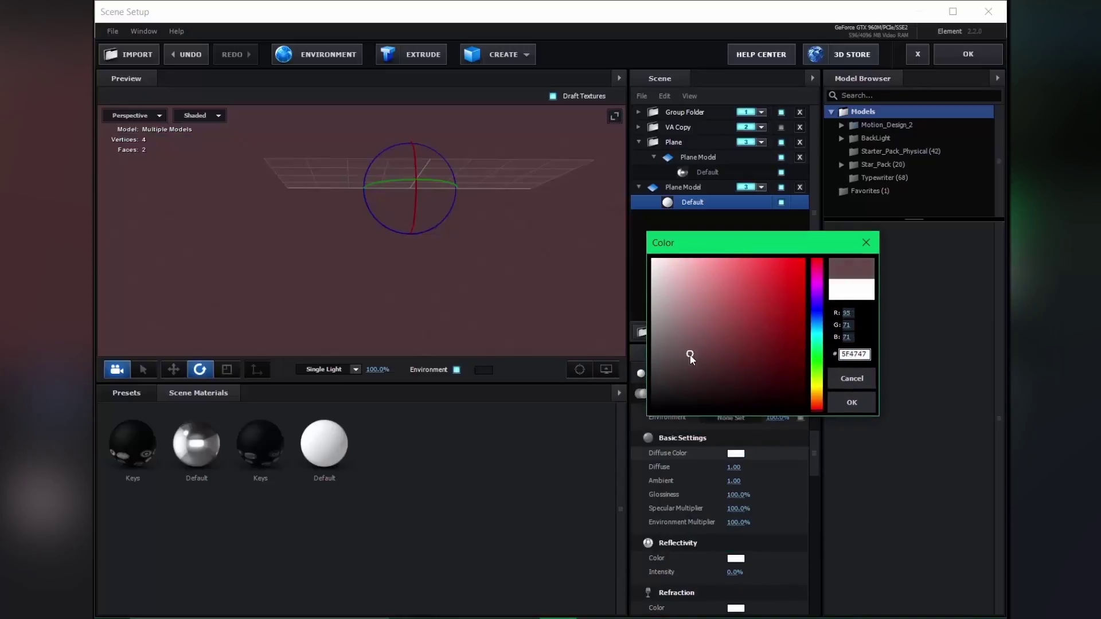
{"action": "left_click", "coordinate": [852, 405]}
Set the Reflectivity intensity of the plane's Default material to 100%
{"action": "left_click_drag", "start_coordinate": [813, 447], "coordinate": [815, 456]}
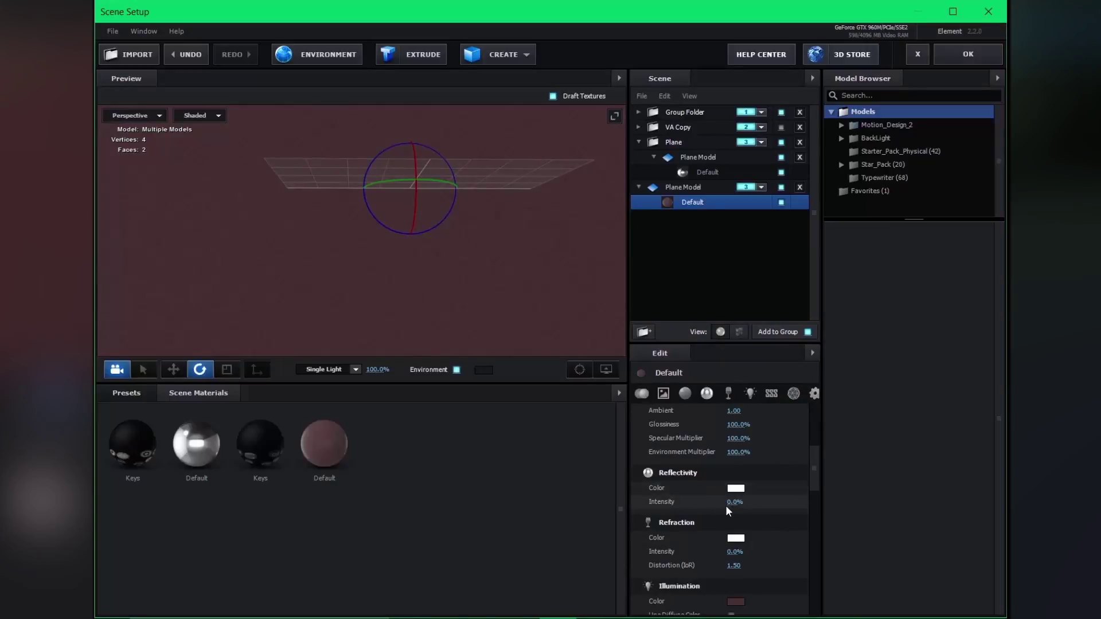
{"action": "left_click", "coordinate": [735, 503]}
{"action": "type", "text": "100"}
{"action": "key", "text": "Return"}
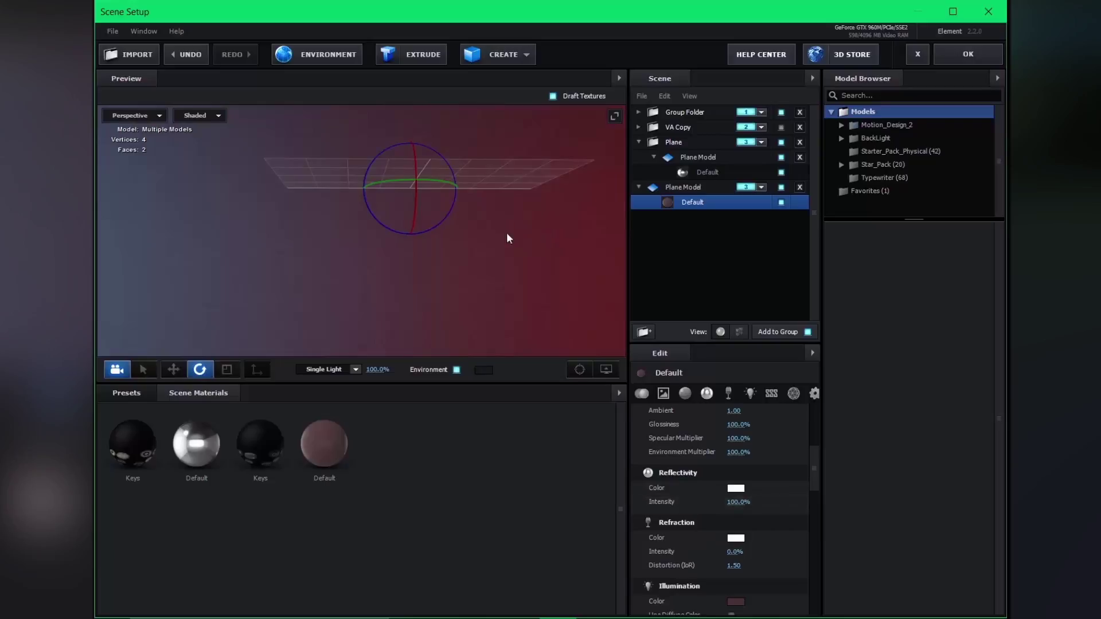
{"action": "left_click_drag", "start_coordinate": [495, 222], "coordinate": [492, 337]}
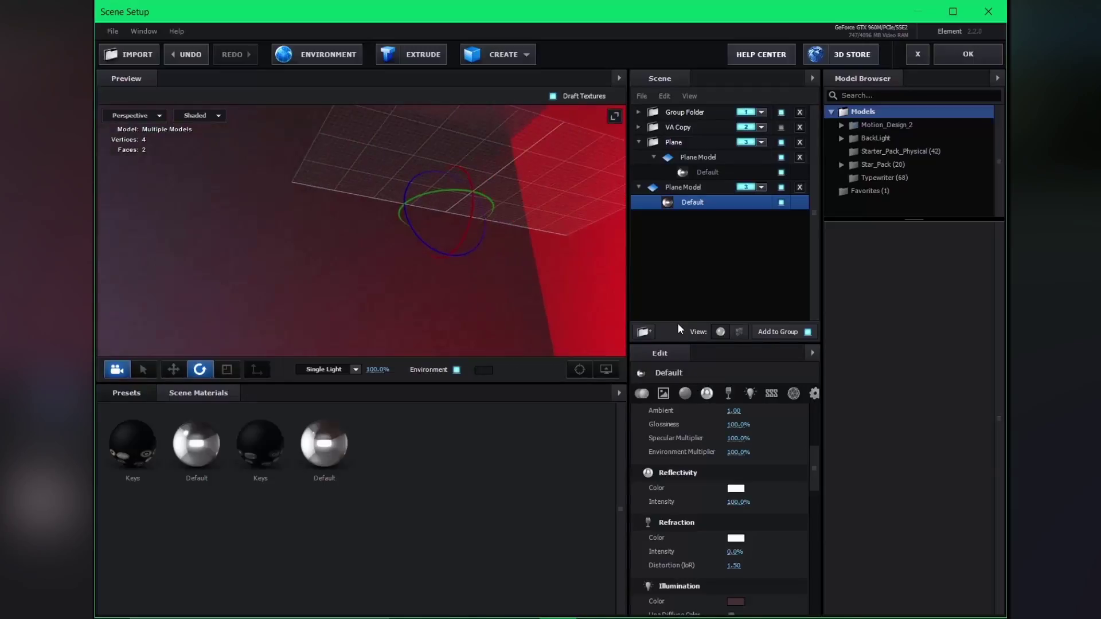
Set the new Plane Model's UV Repeat to 3.00 in both directions and inspect the texture on the plane
{"action": "double_click", "coordinate": [681, 188]}
{"action": "left_click", "coordinate": [604, 296]}
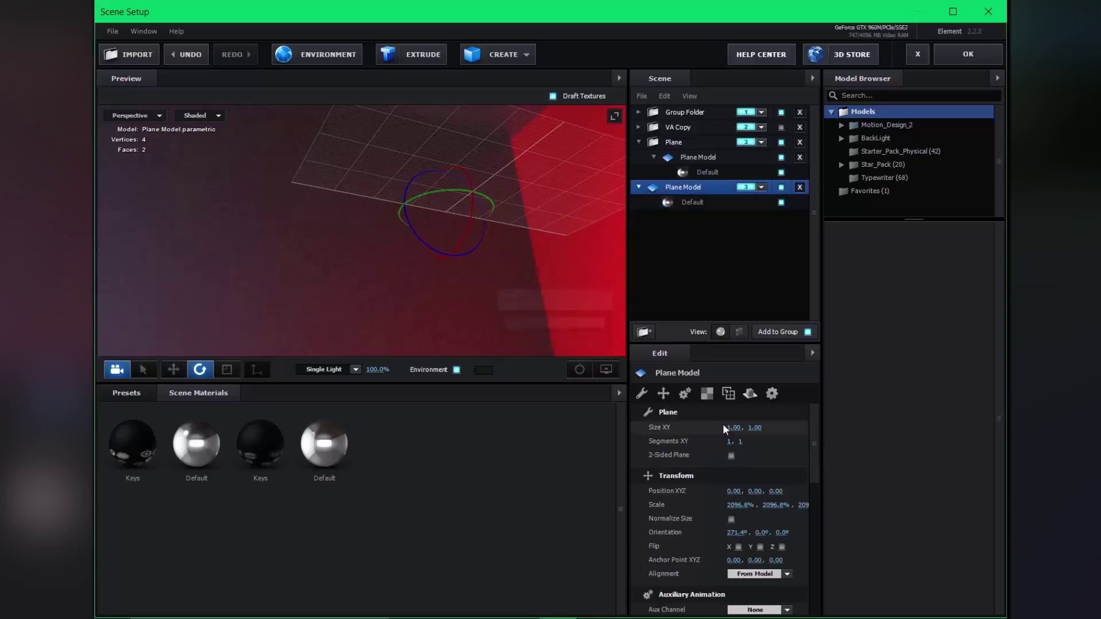
{"action": "left_click", "coordinate": [705, 393]}
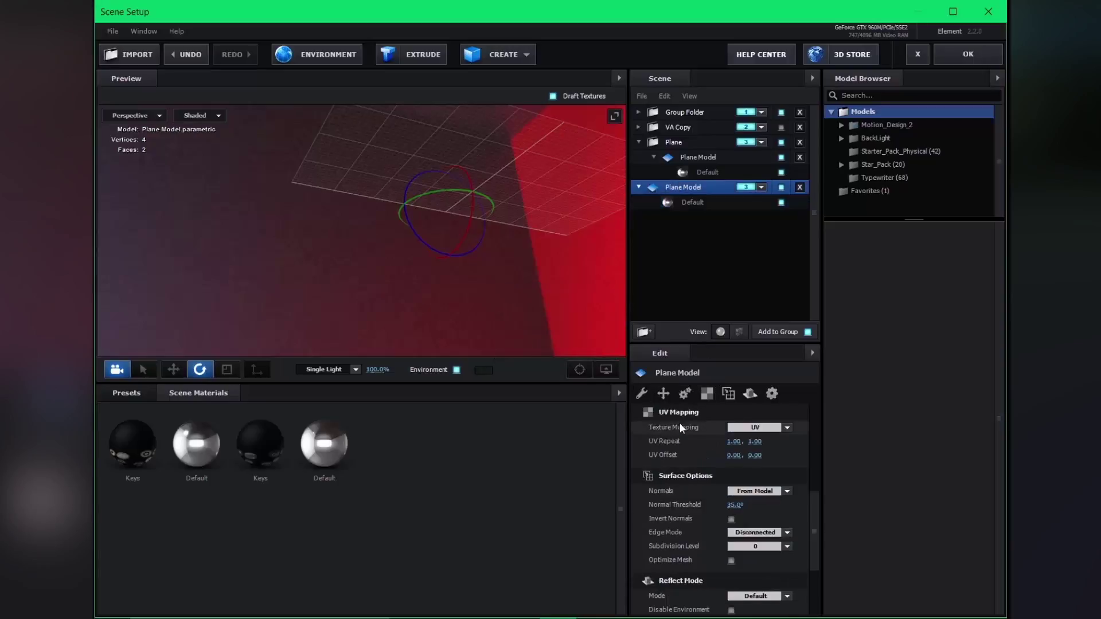
{"action": "left_click", "coordinate": [732, 442]}
{"action": "type", "text": "3"}
{"action": "key", "text": "Tab"}
{"action": "type", "text": "3"}
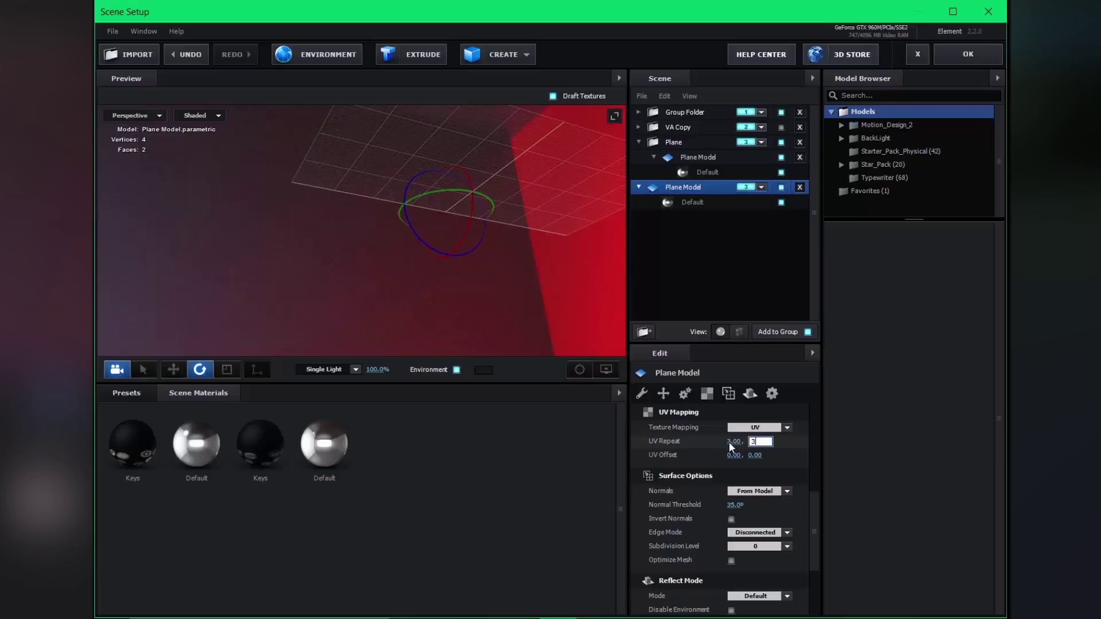
{"action": "key", "text": "Return"}
{"action": "left_click_drag", "start_coordinate": [474, 294], "coordinate": [453, 299]}
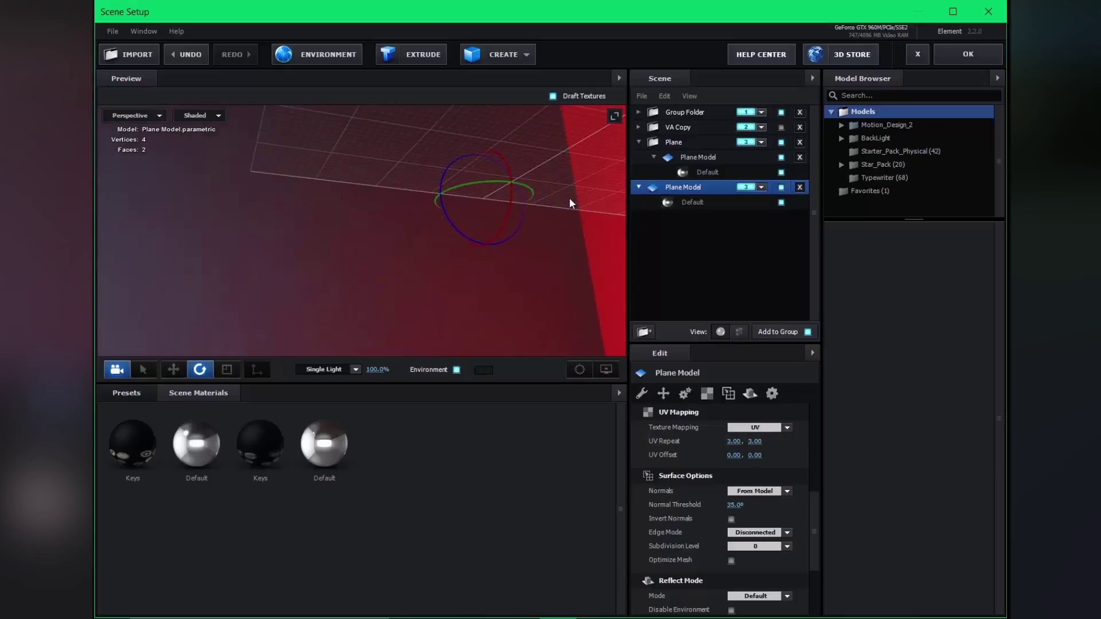
{"action": "left_click_drag", "start_coordinate": [569, 198], "coordinate": [396, 190]}
Set the Input Levels of the new plane material's noise_pattern Illumination texture to 0.47, 0.38 and 0.75
{"action": "left_click", "coordinate": [690, 203]}
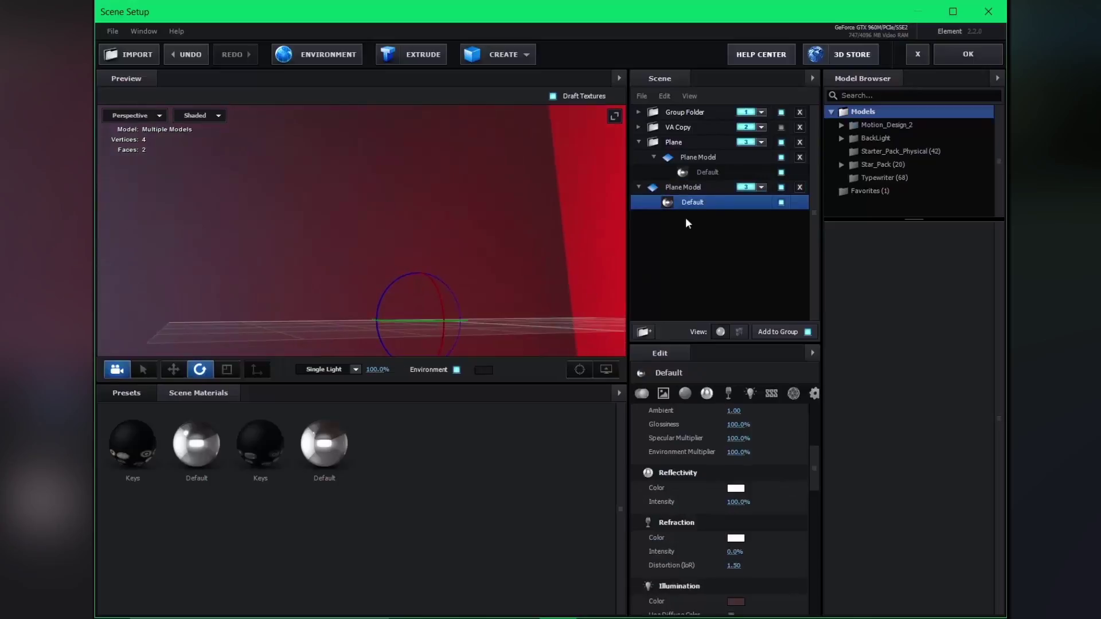
{"action": "left_click_drag", "start_coordinate": [817, 473], "coordinate": [814, 417]}
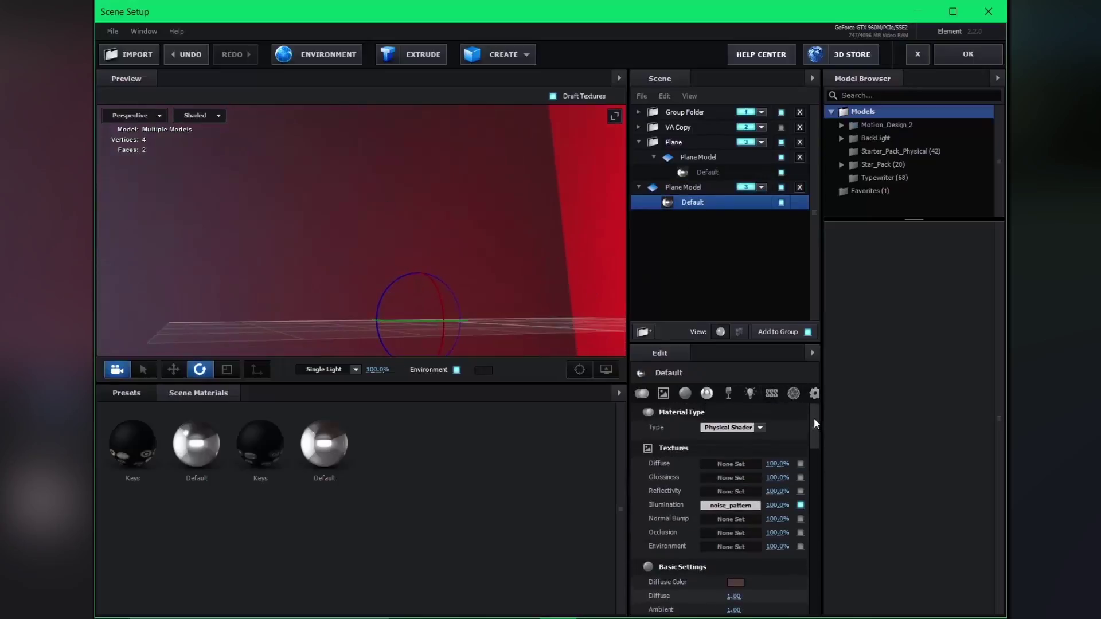
{"action": "left_click", "coordinate": [727, 506]}
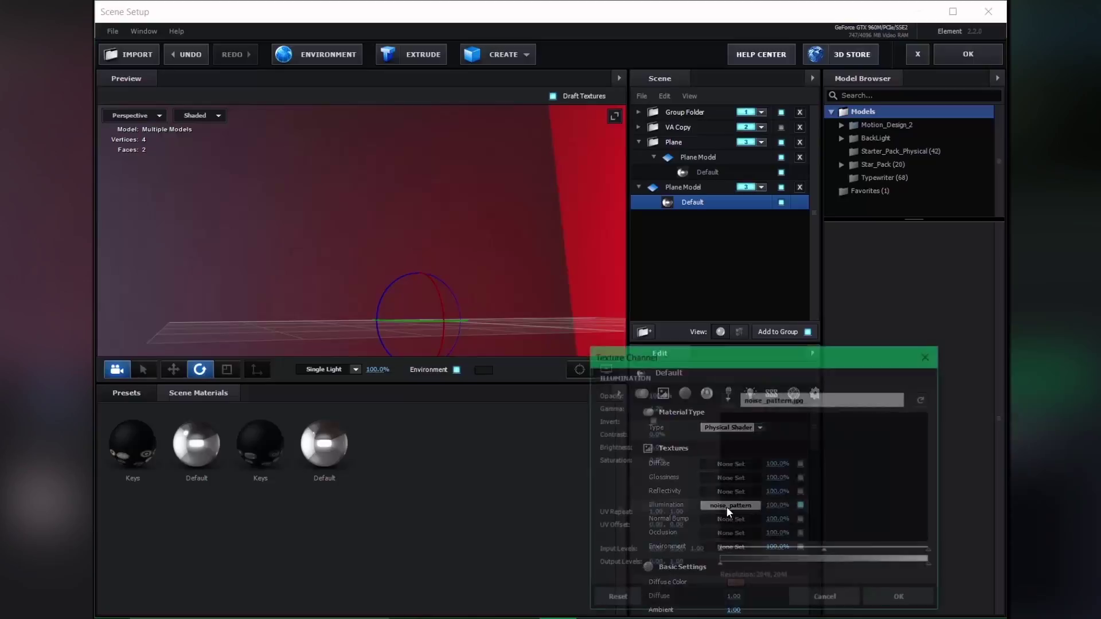
{"action": "left_click_drag", "start_coordinate": [747, 363], "coordinate": [688, 179]}
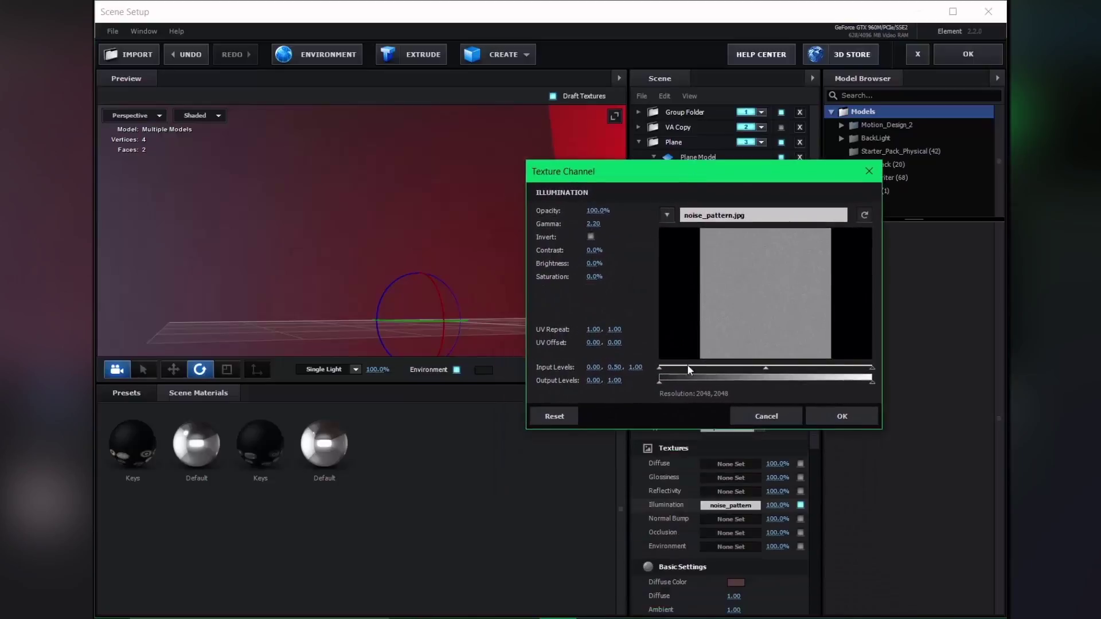
{"action": "left_click_drag", "start_coordinate": [666, 374], "coordinate": [735, 373]}
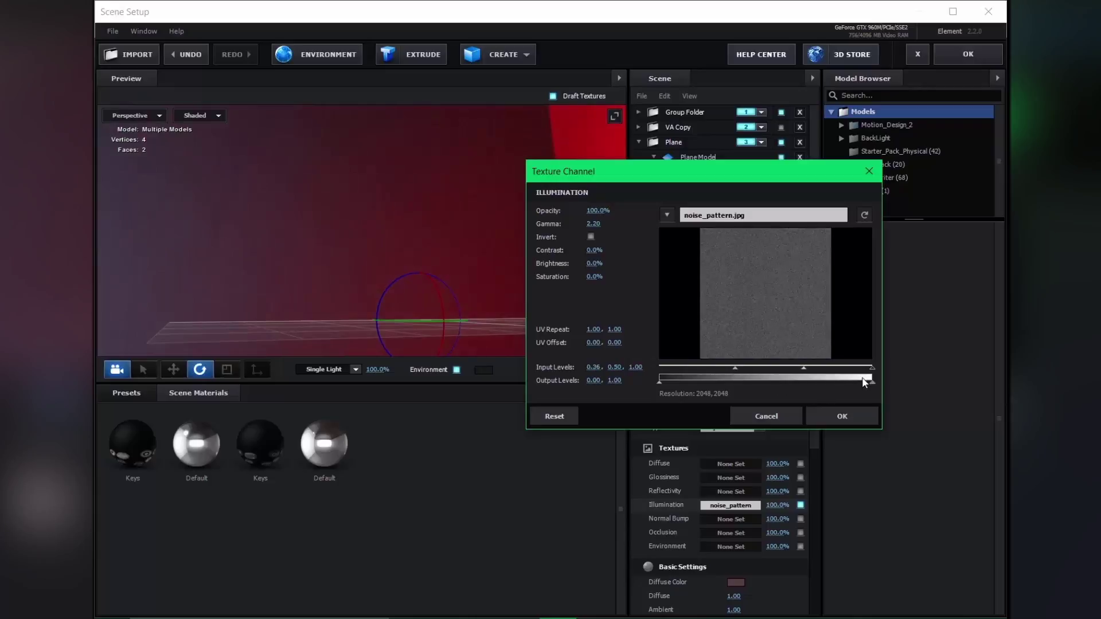
{"action": "left_click_drag", "start_coordinate": [869, 373], "coordinate": [761, 375]}
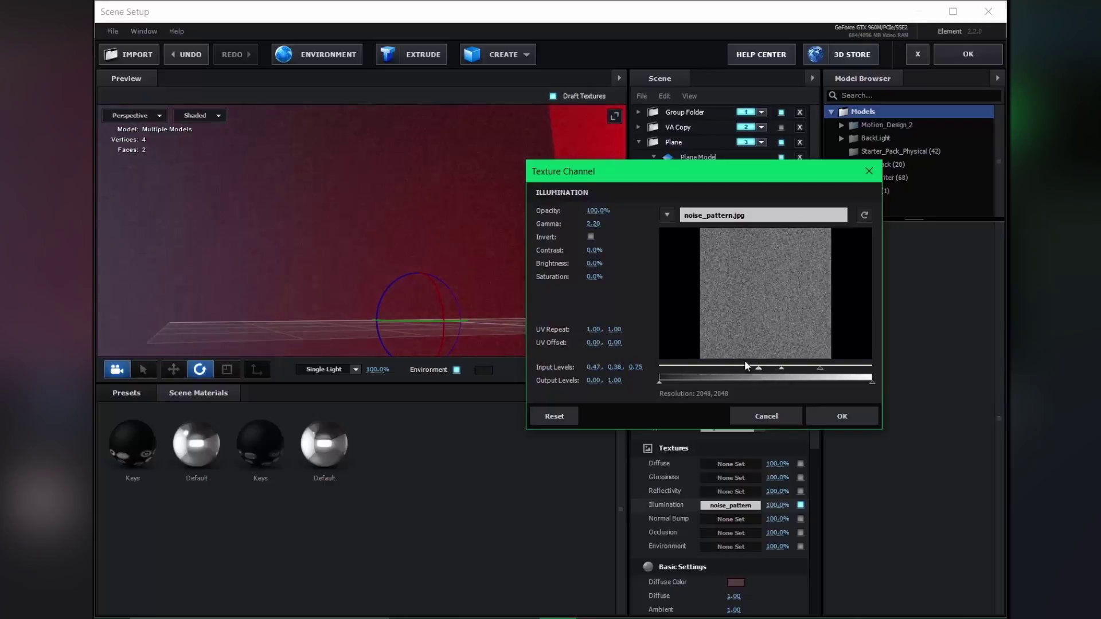
Test inverting the noise texture, switch the inversion off again and apply the texture channel settings
{"action": "left_click", "coordinate": [590, 237]}
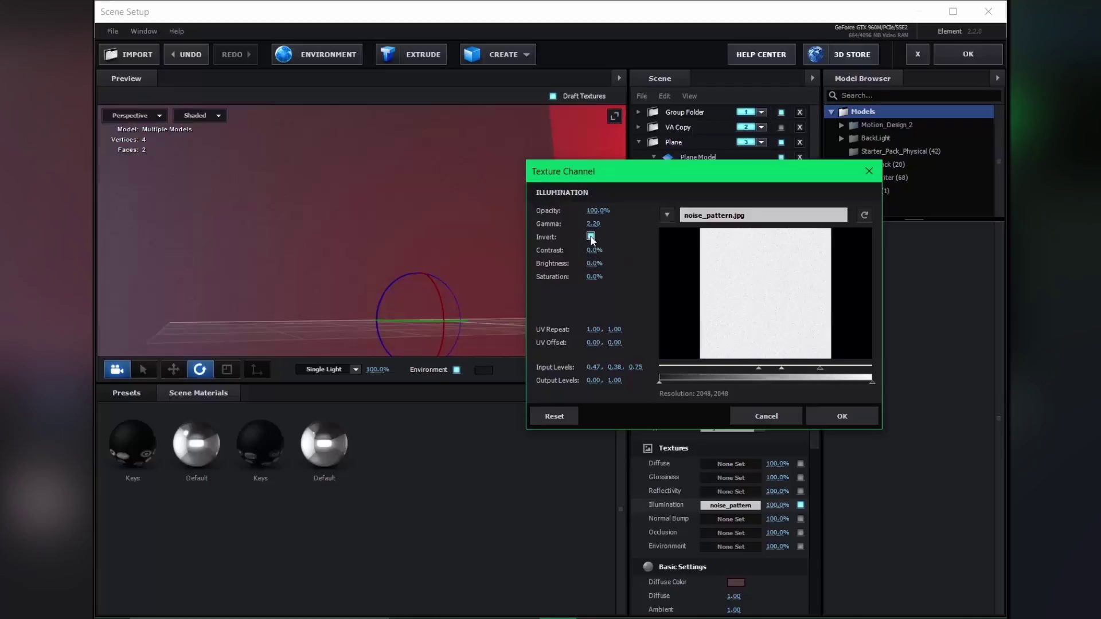
{"action": "left_click", "coordinate": [591, 236]}
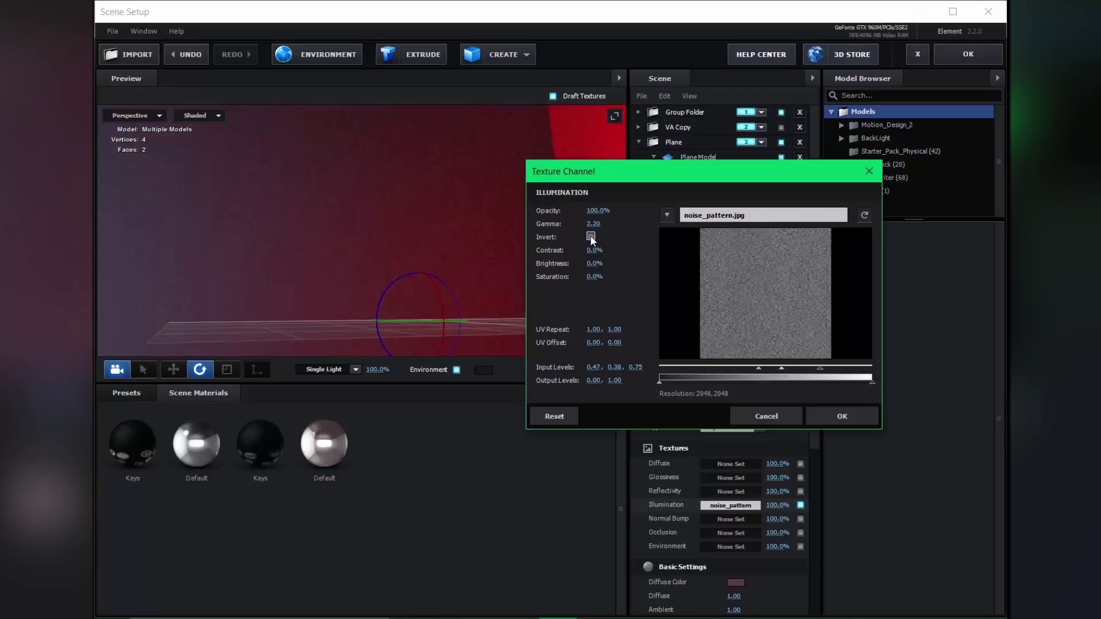
{"action": "left_click", "coordinate": [831, 414]}
{"action": "left_click_drag", "start_coordinate": [458, 263], "coordinate": [505, 212]}
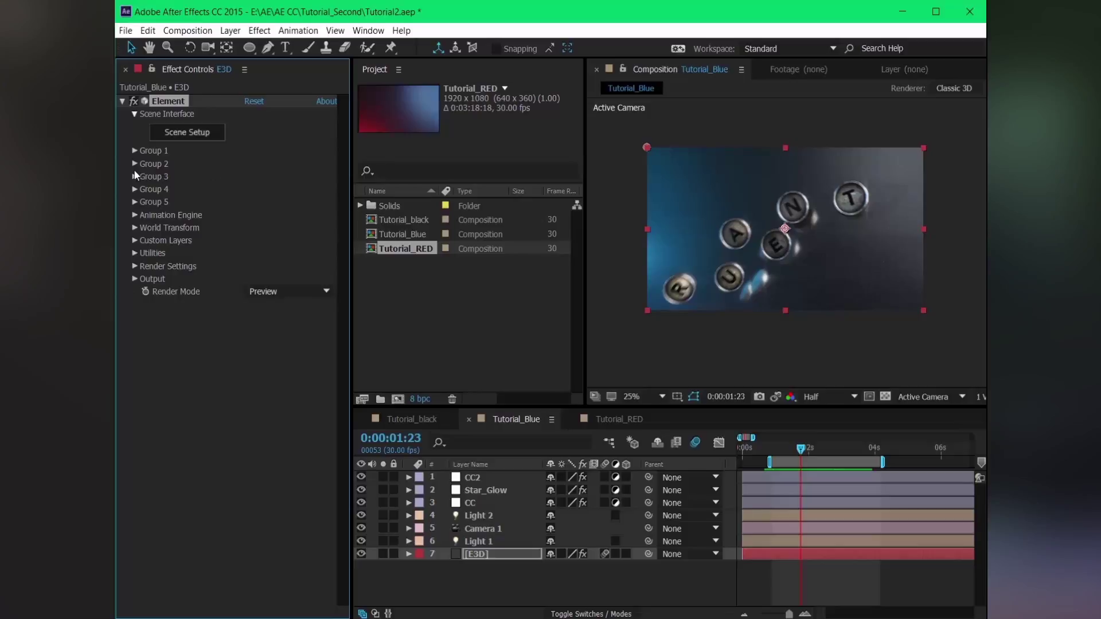
Review the Group 2 particle replicator and particle look settings of the Element effect in the Tutorial_Blue composition
{"action": "left_click", "coordinate": [135, 164]}
{"action": "scroll", "coordinate": [126, 214], "scroll_direction": "down", "scroll_amount": 2}
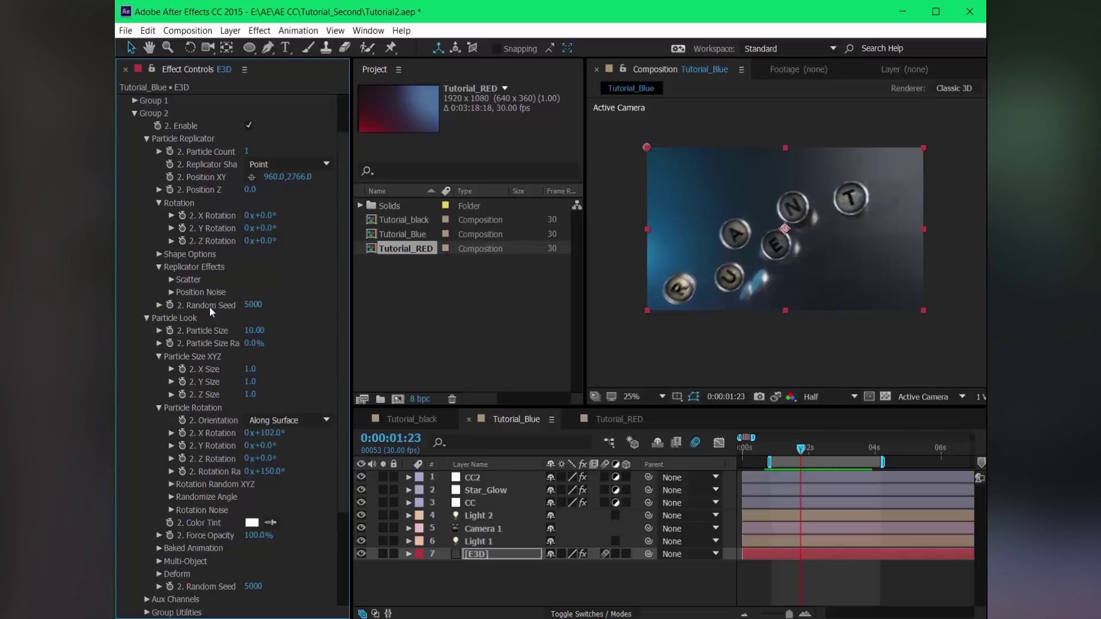
{"action": "scroll", "coordinate": [127, 146], "scroll_direction": "up", "scroll_amount": 2}
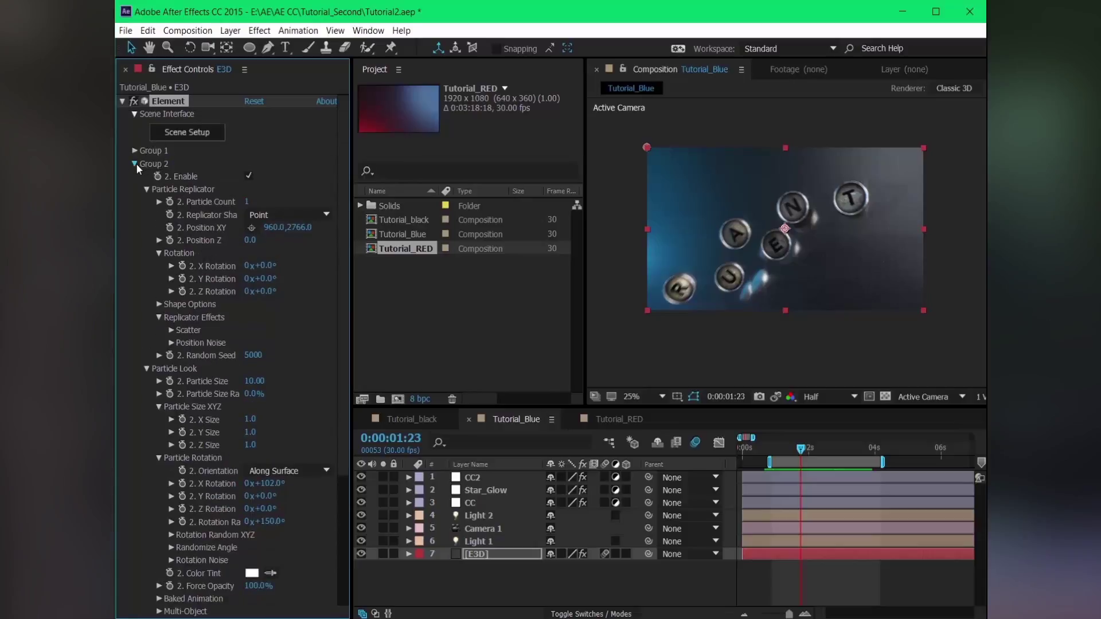
{"action": "left_click", "coordinate": [135, 164]}
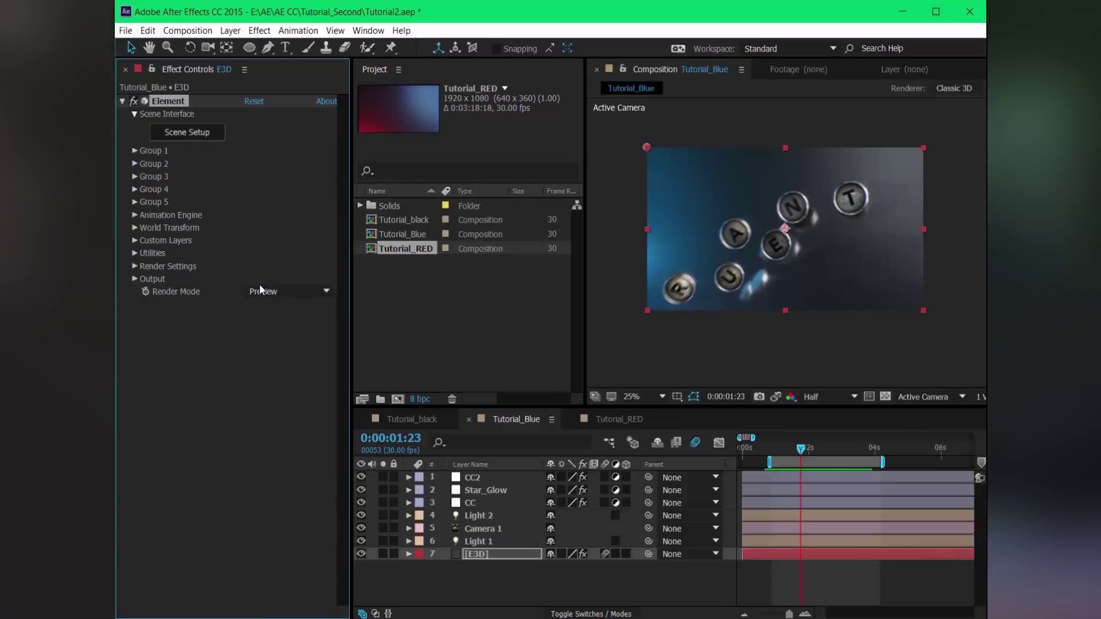